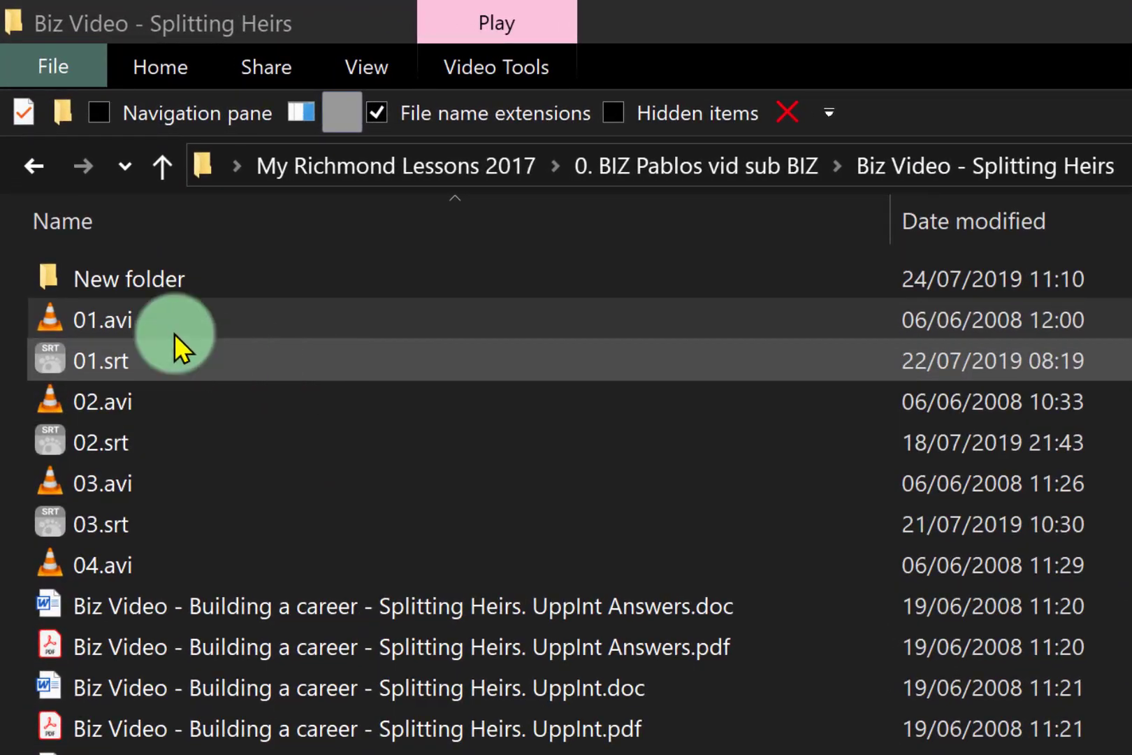
# Step: Play 01.avi in VLC to view its subtitles, pause it and close the player
pyautogui.doubleClick(116, 315)
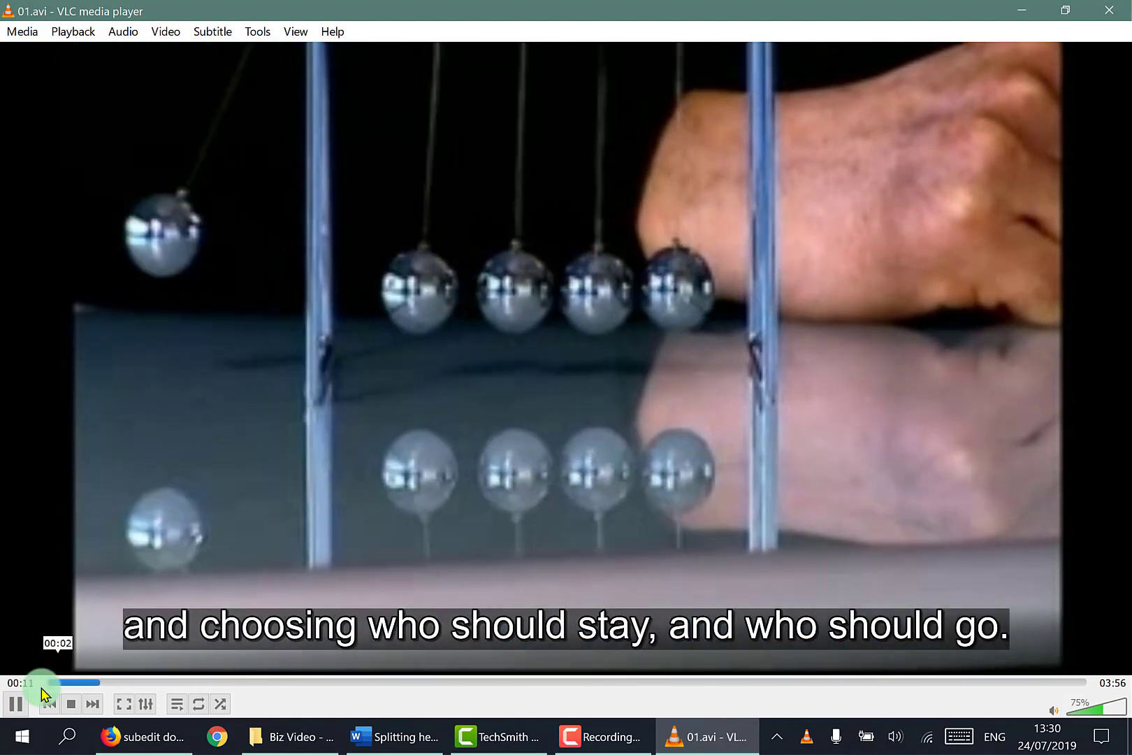
pyautogui.click(17, 705)
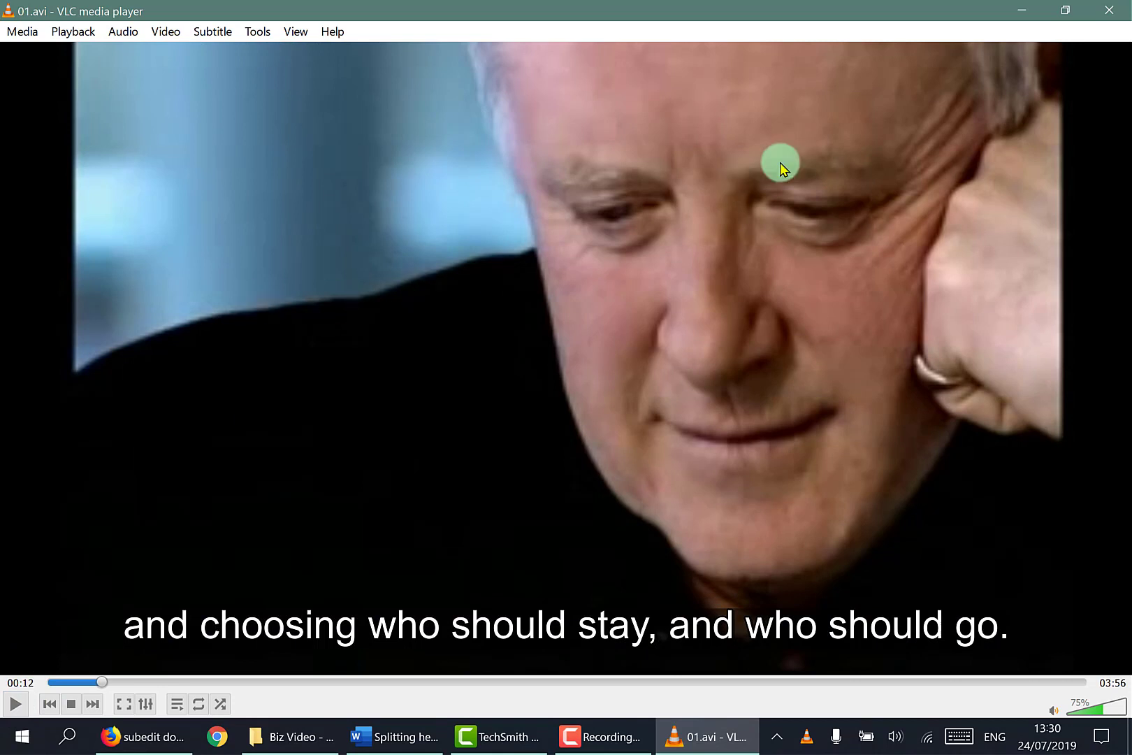
pyautogui.click(1108, 11)
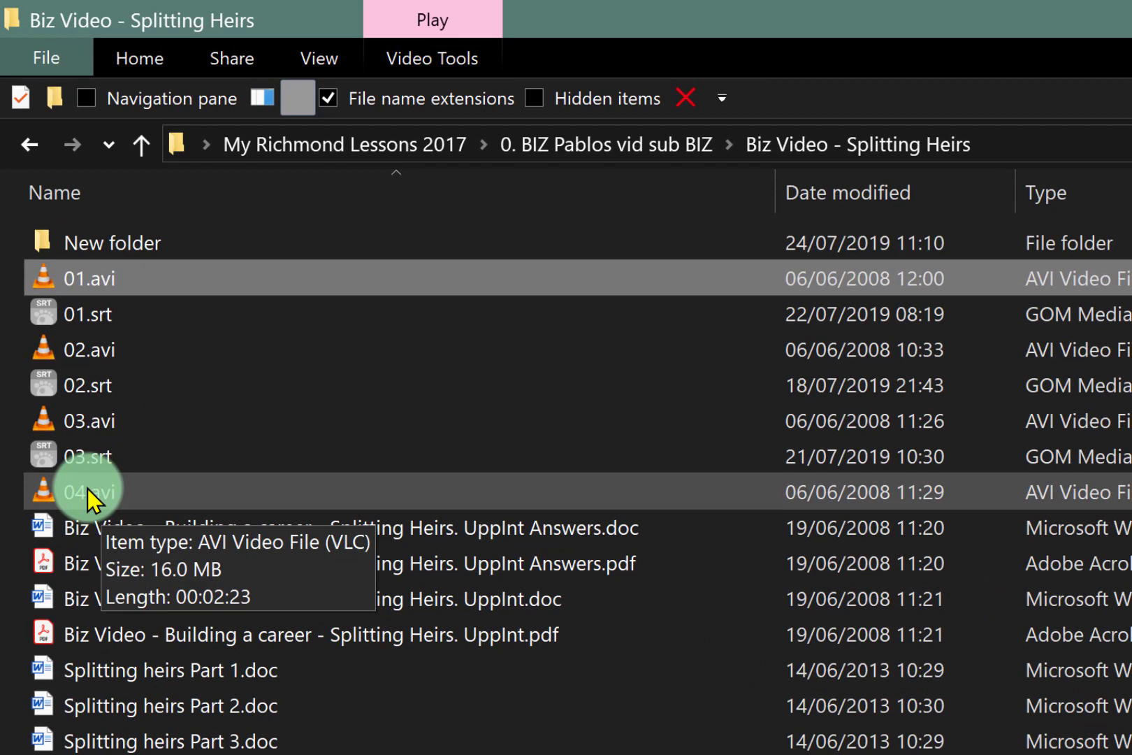
# Step: Play 04.avi in VLC to check whether it has subtitles, pause it and close the player
pyautogui.doubleClick(88, 491)
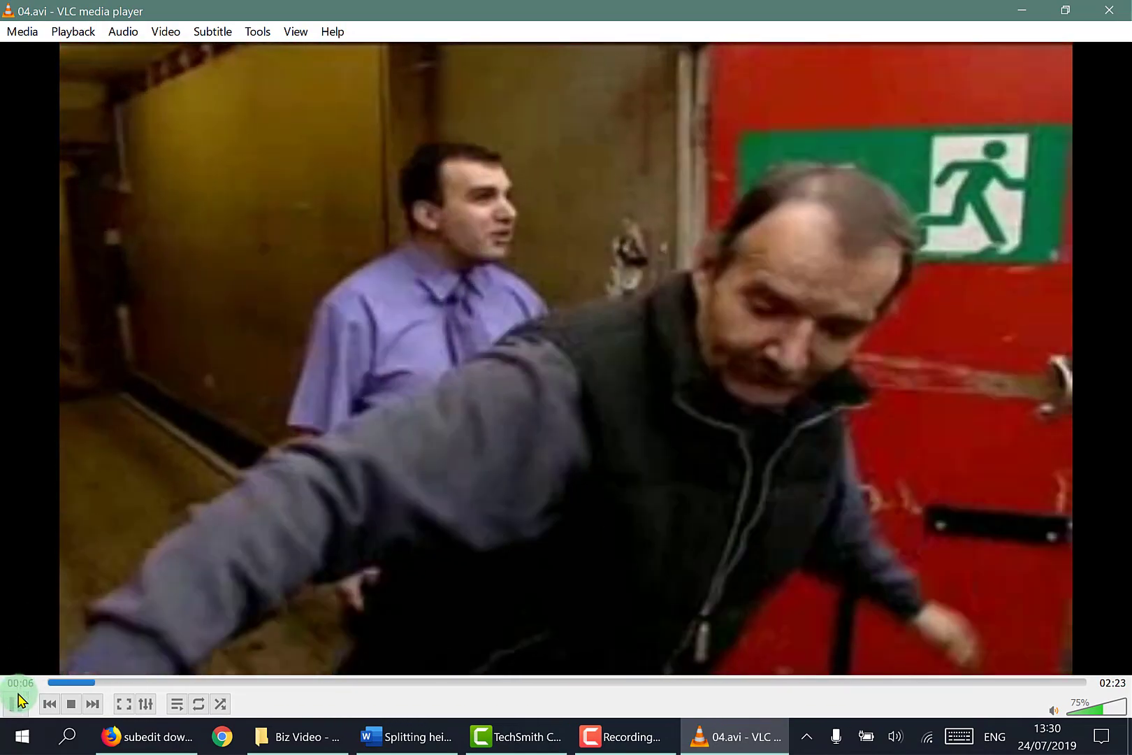
pyautogui.click(17, 702)
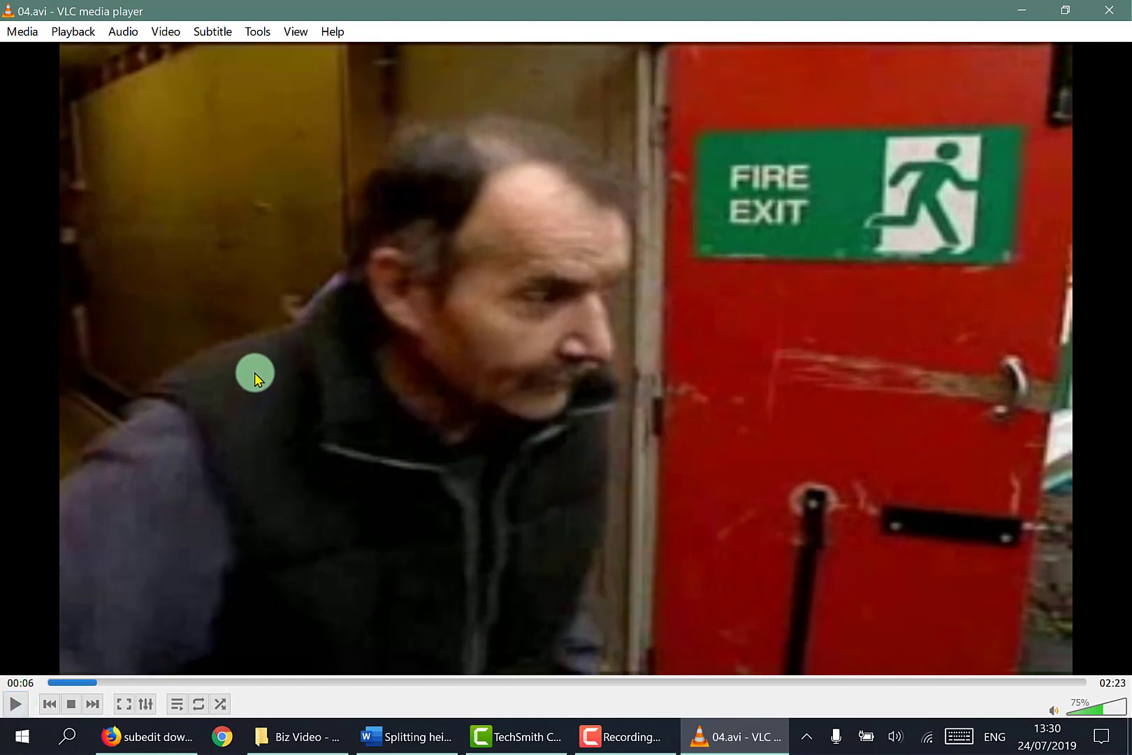
pyautogui.click(1105, 11)
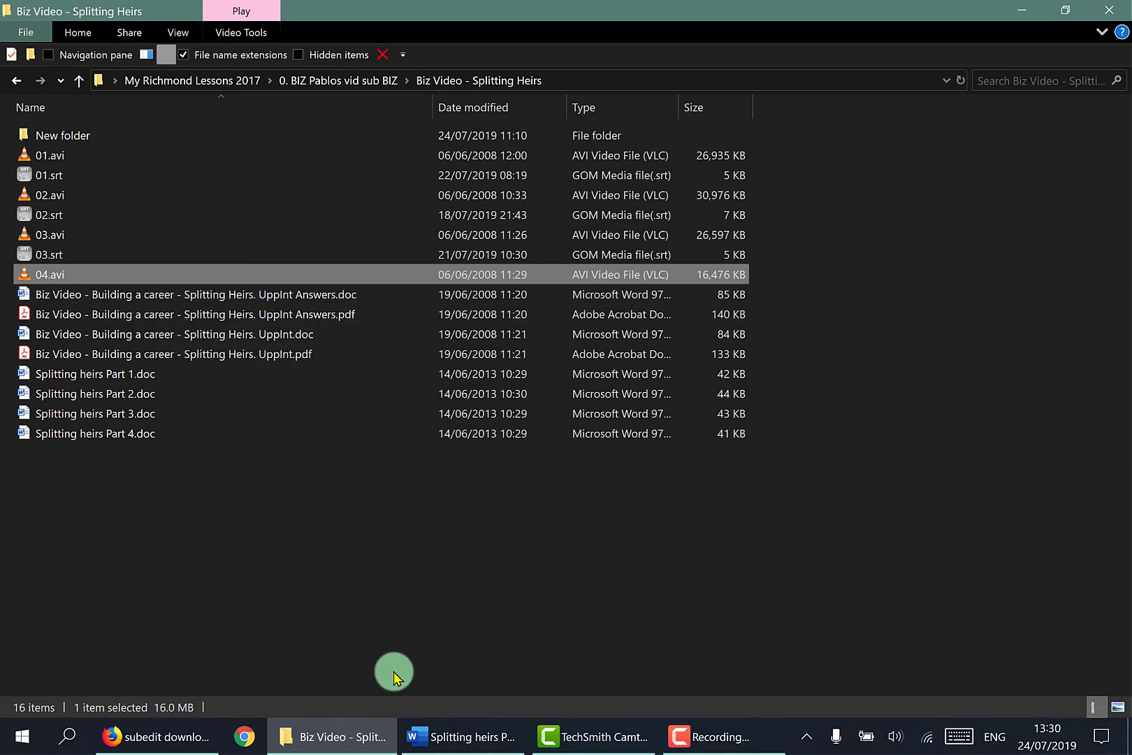
# Step: Switch to Firefox and look through the "subedit download" search results for the VideoHelp entry on Subtitle Edit
pyautogui.click(160, 748)
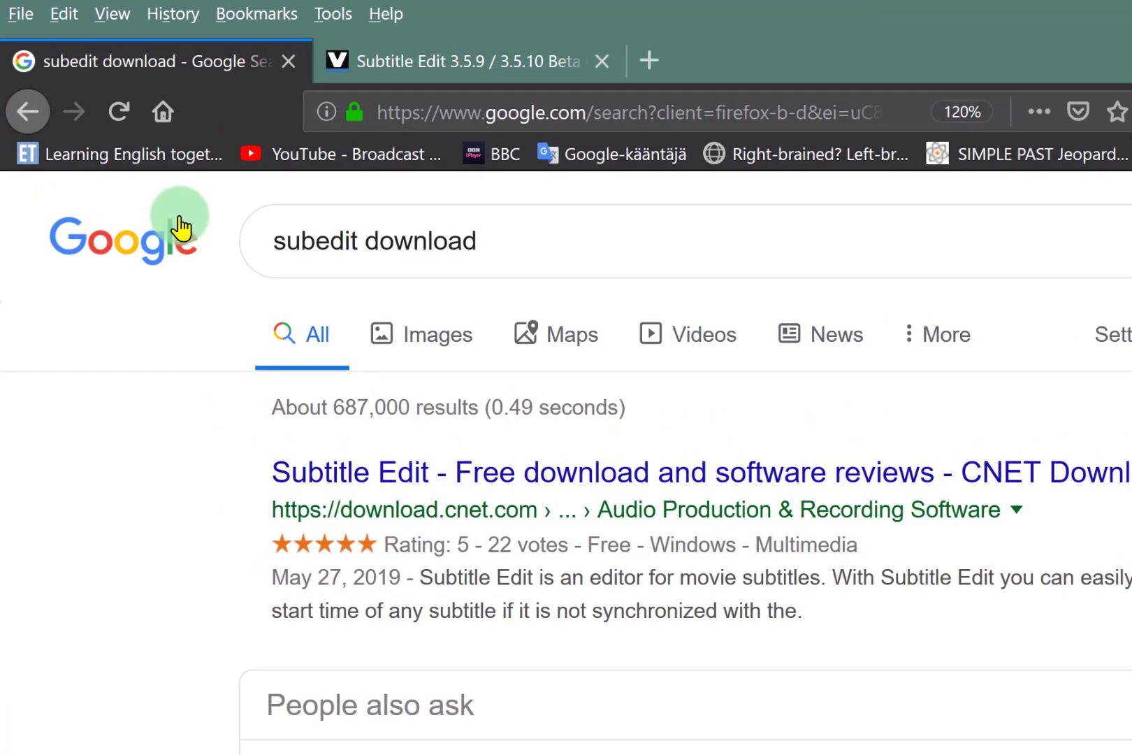
pyautogui.moveTo(493, 241); pyautogui.dragTo(547, 237)
pyautogui.click(547, 237)
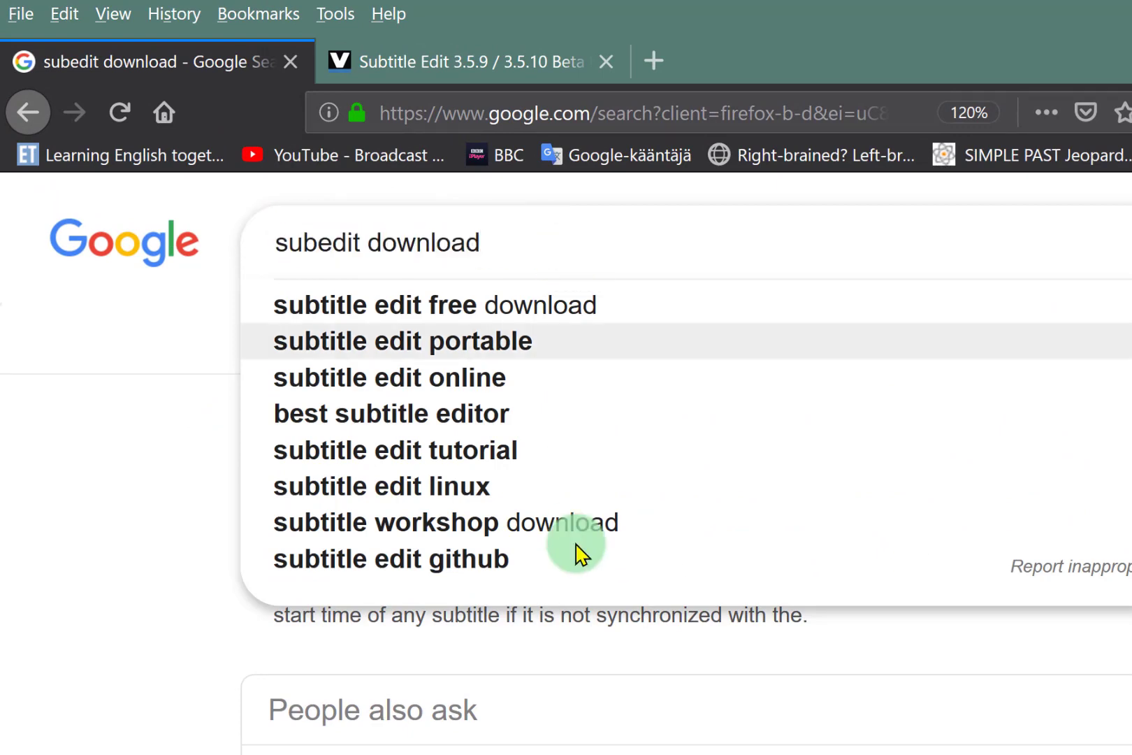
pyautogui.scroll(-5, 606, 576)
pyautogui.scroll(-3, 607, 581)
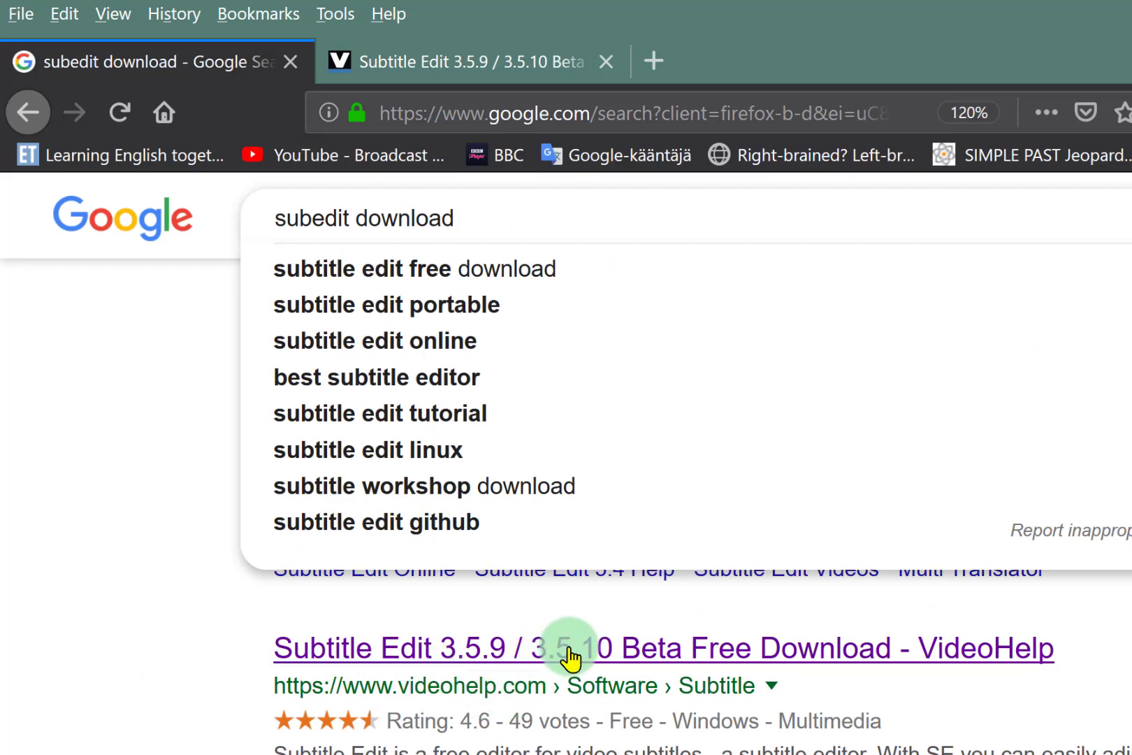
# Step: Examine the already open VideoHelp page for the Subtitle Edit 3.5.9 Windows download link
pyautogui.click(480, 63)
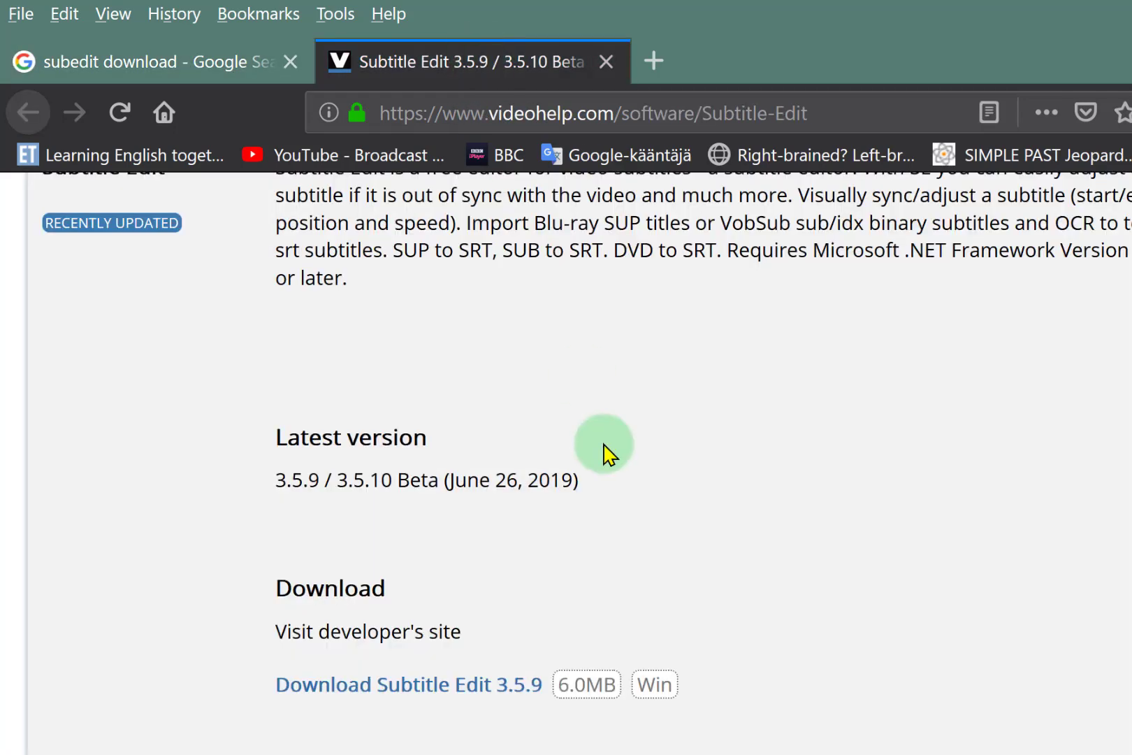
pyautogui.scroll(10, 643, 541)
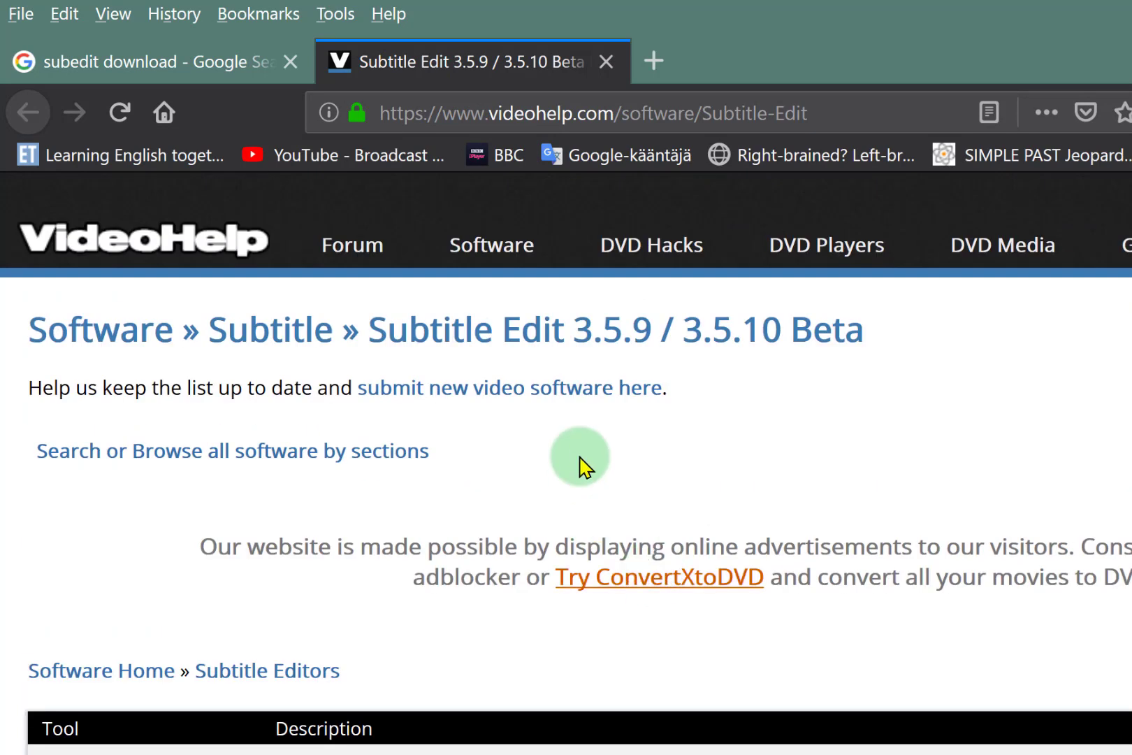
pyautogui.scroll(-9, 567, 430)
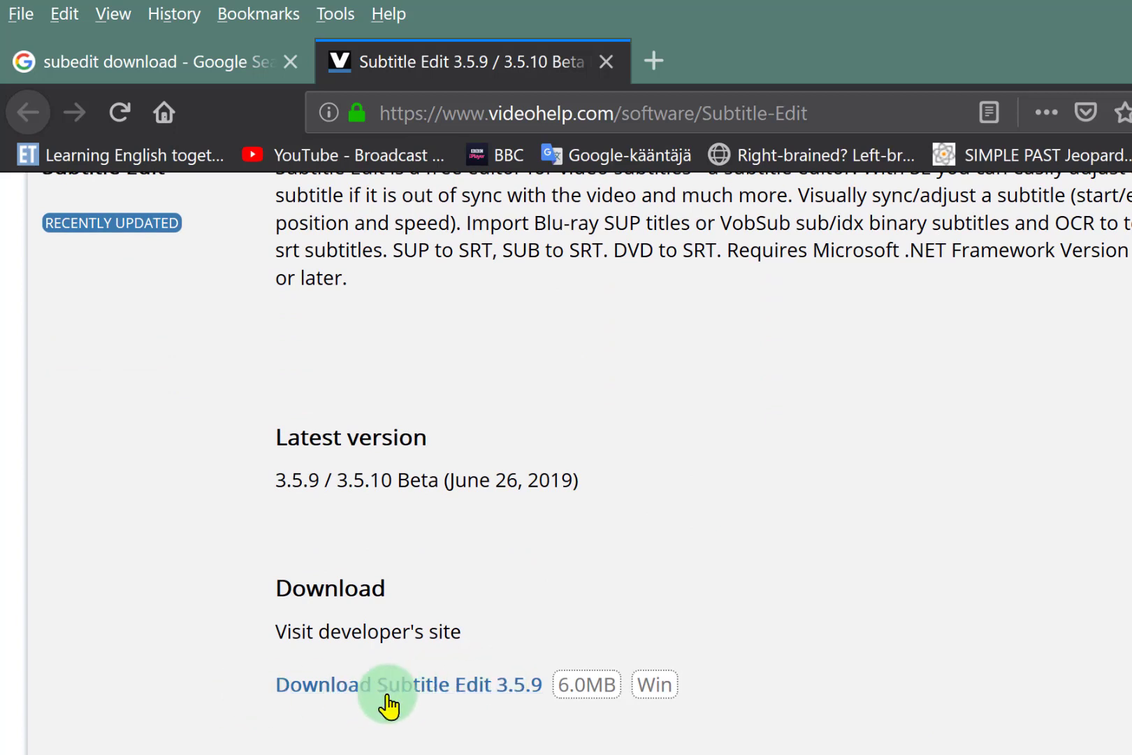
pyautogui.moveTo(388, 694); pyautogui.dragTo(270, 695)
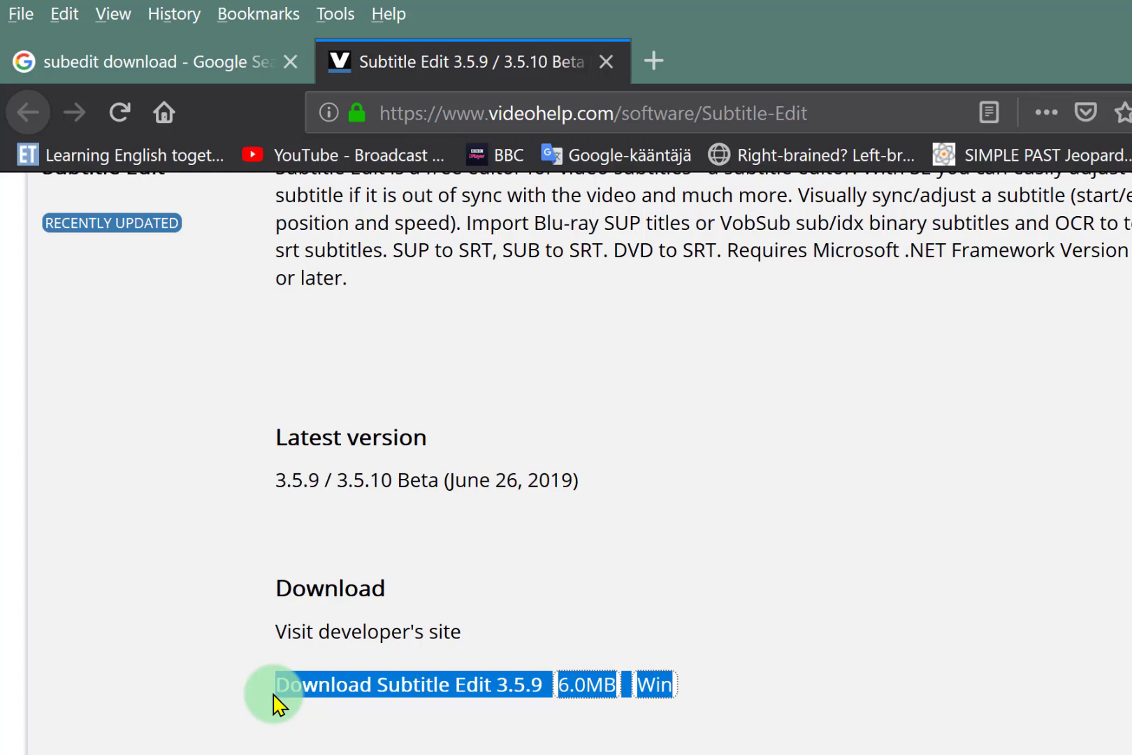
pyautogui.click(893, 587)
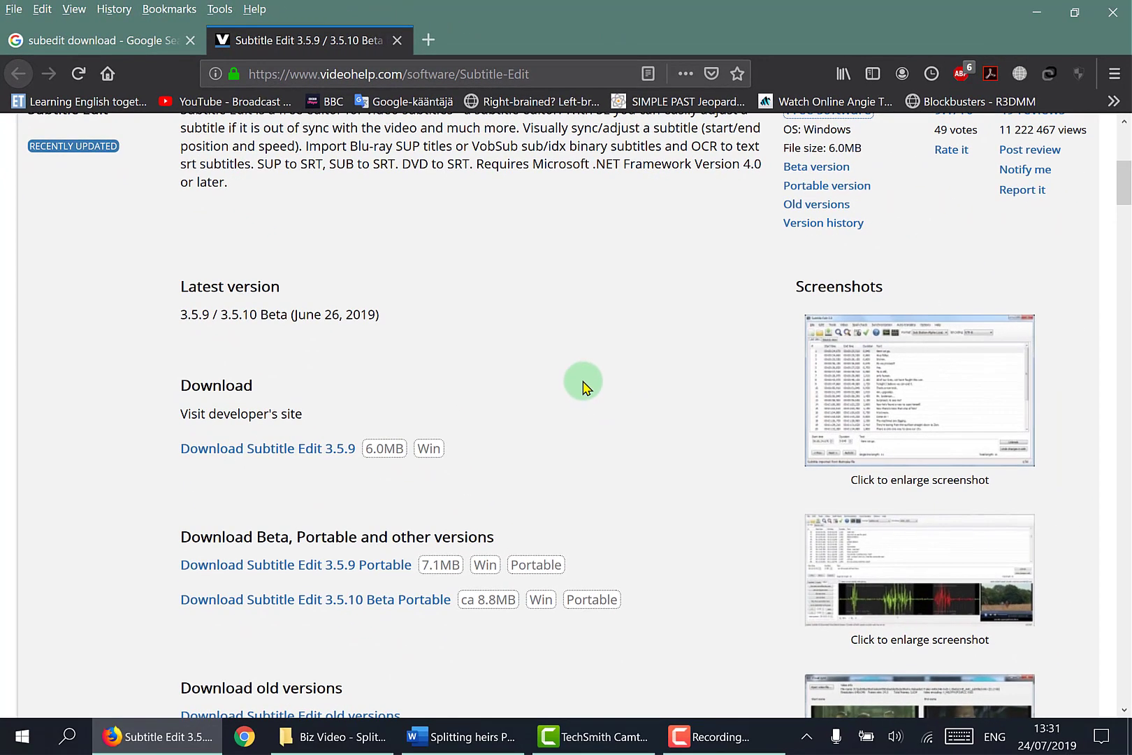
# Step: Launch Subtitle Edit and maximize its window
pyautogui.click(12, 746)
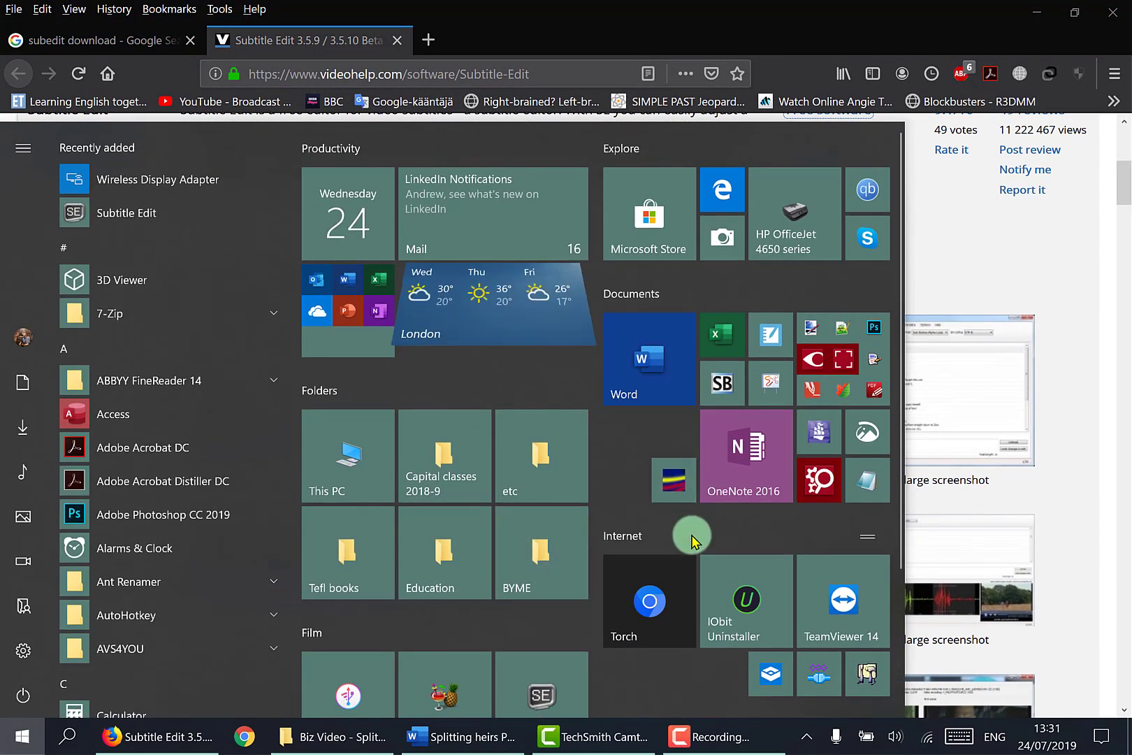
pyautogui.scroll(-3, 589, 576)
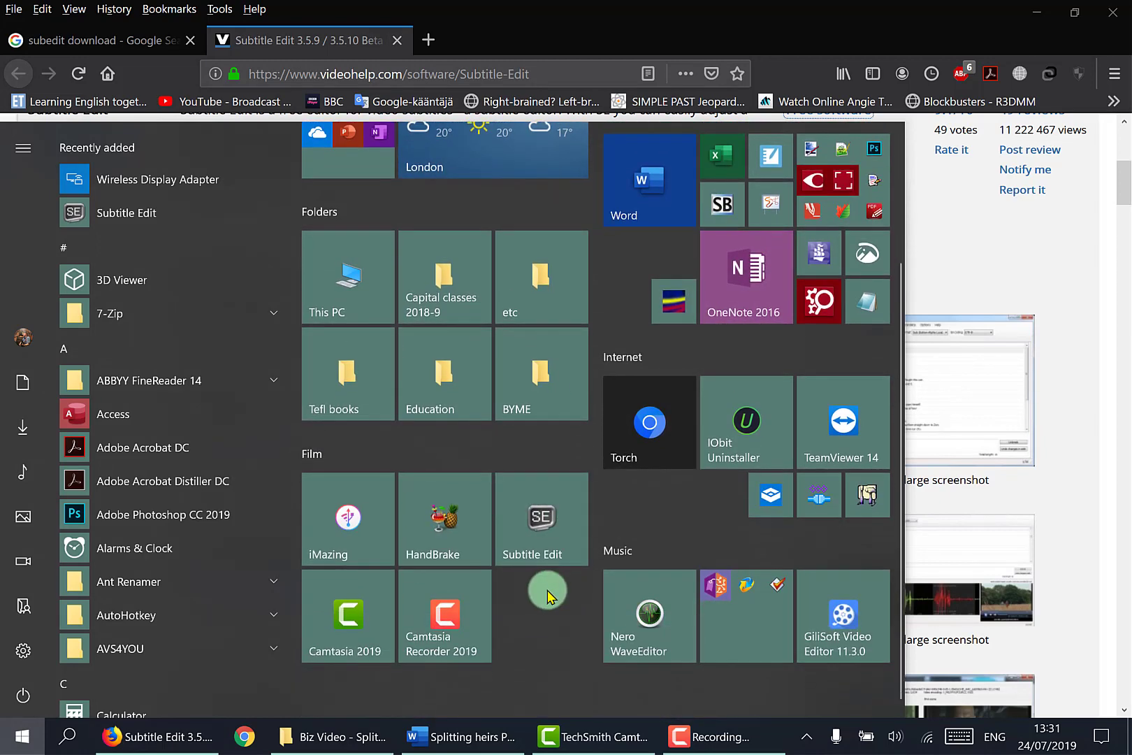
pyautogui.click(546, 532)
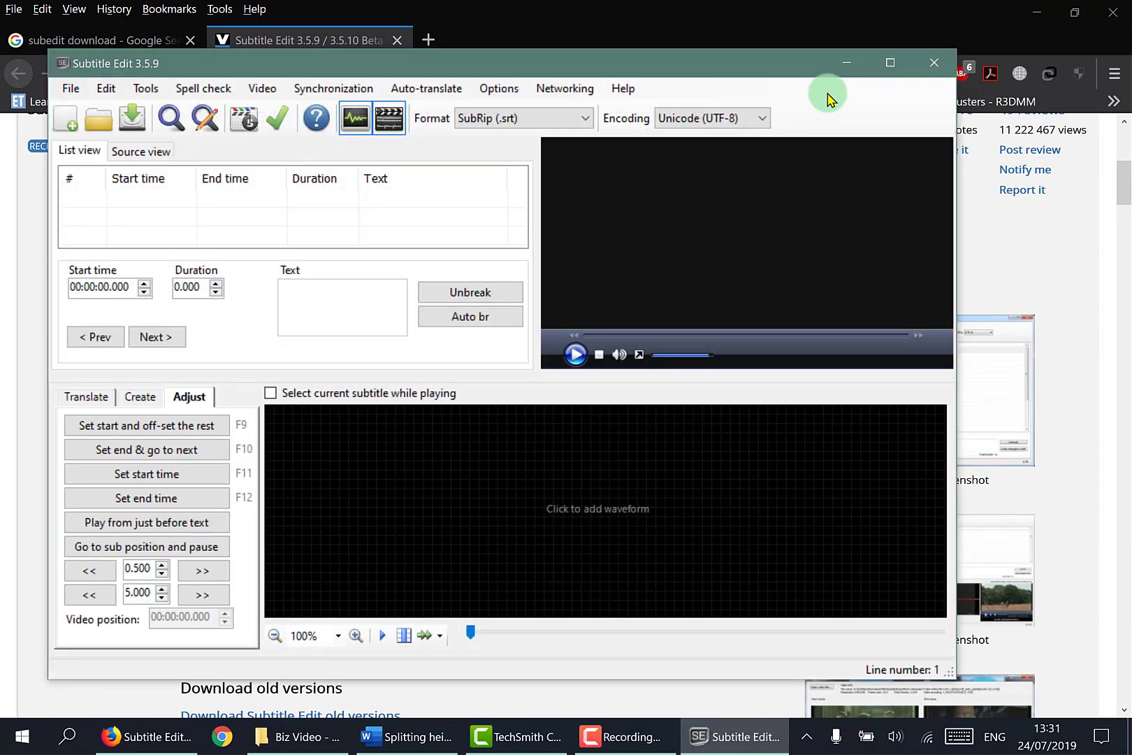
pyautogui.click(893, 65)
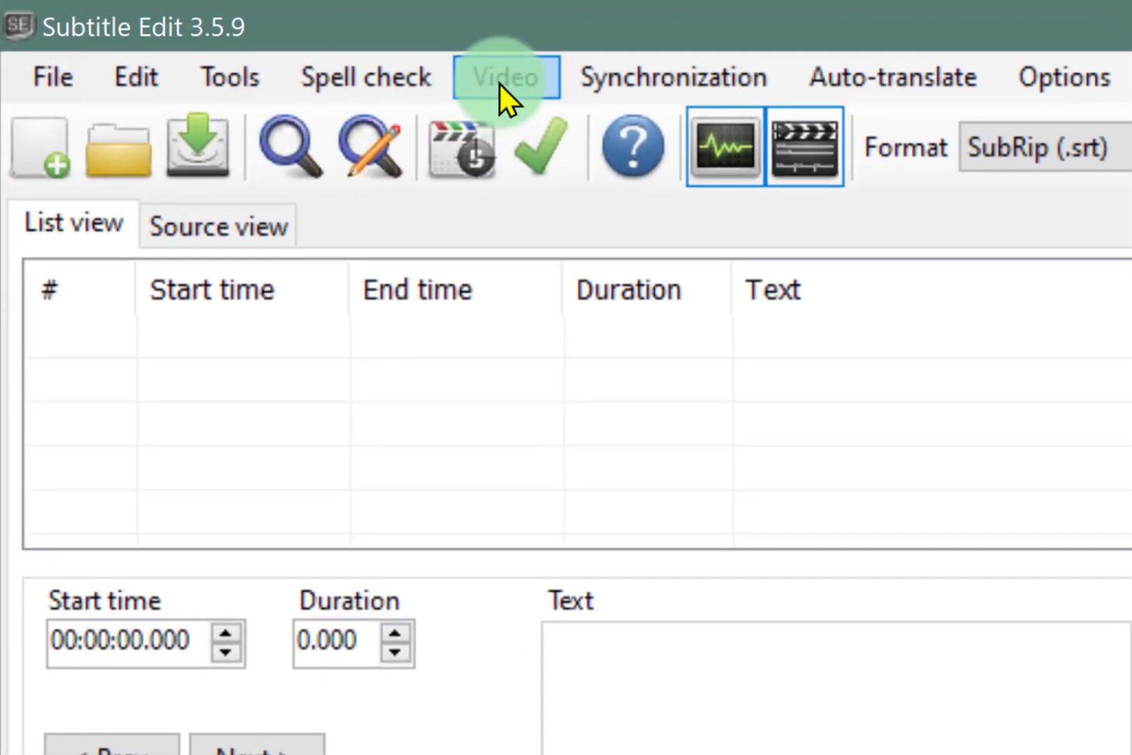
# Step: Open the video file 04.avi from the Biz Video - Splitting Heirs folder
pyautogui.click(496, 80)
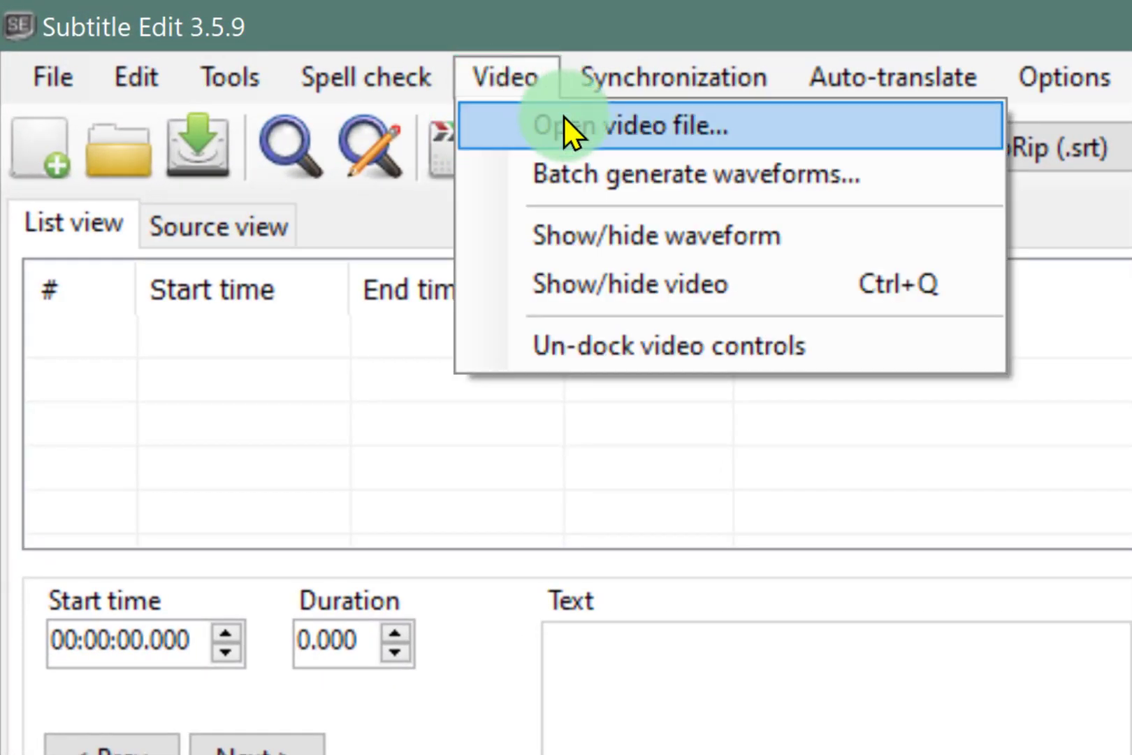
pyautogui.click(564, 119)
pyautogui.click(586, 587)
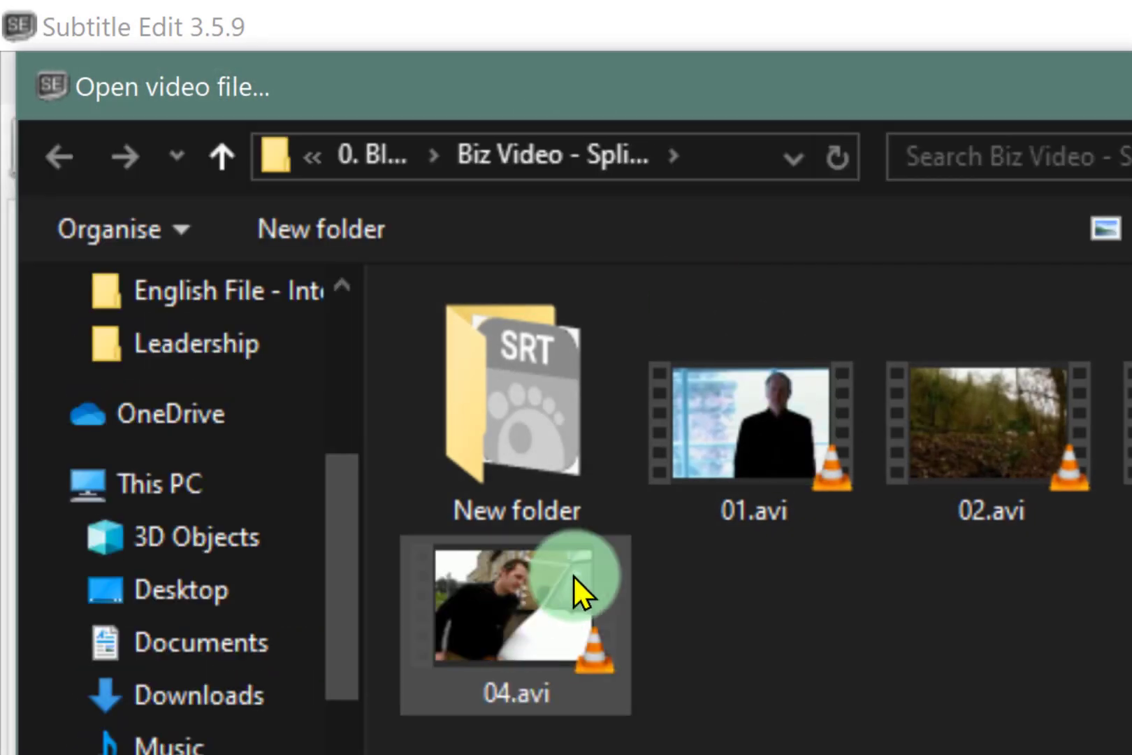
pyautogui.doubleClick(504, 636)
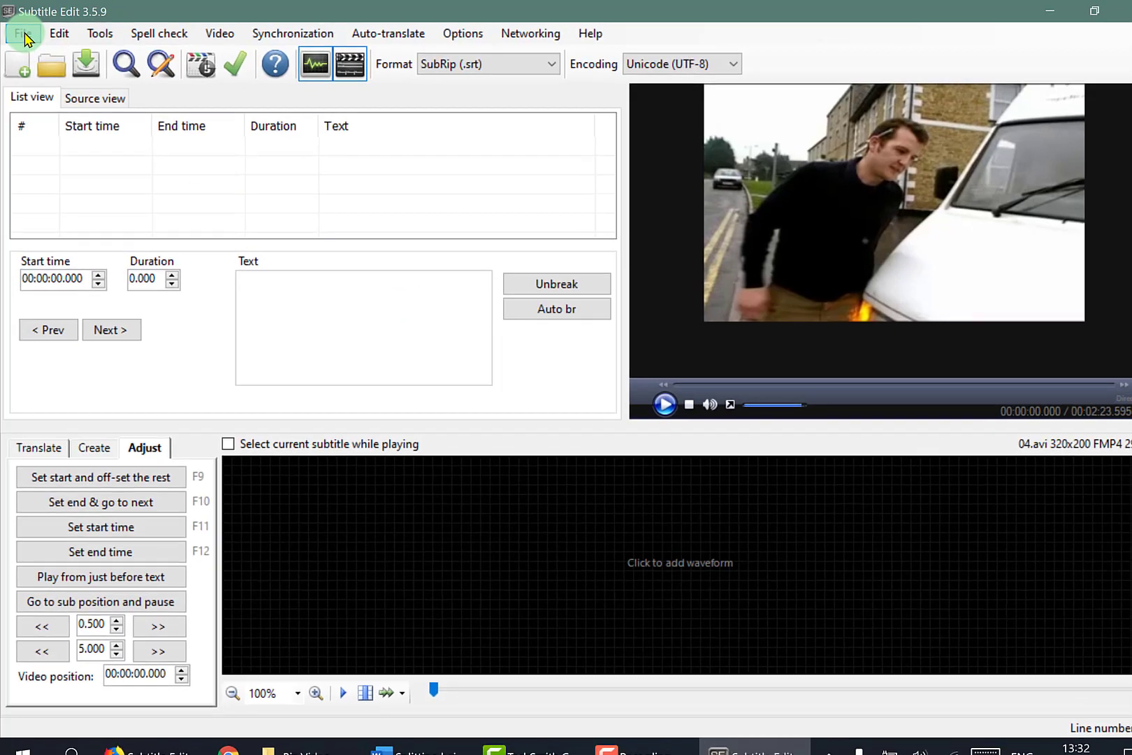
pyautogui.click(24, 35)
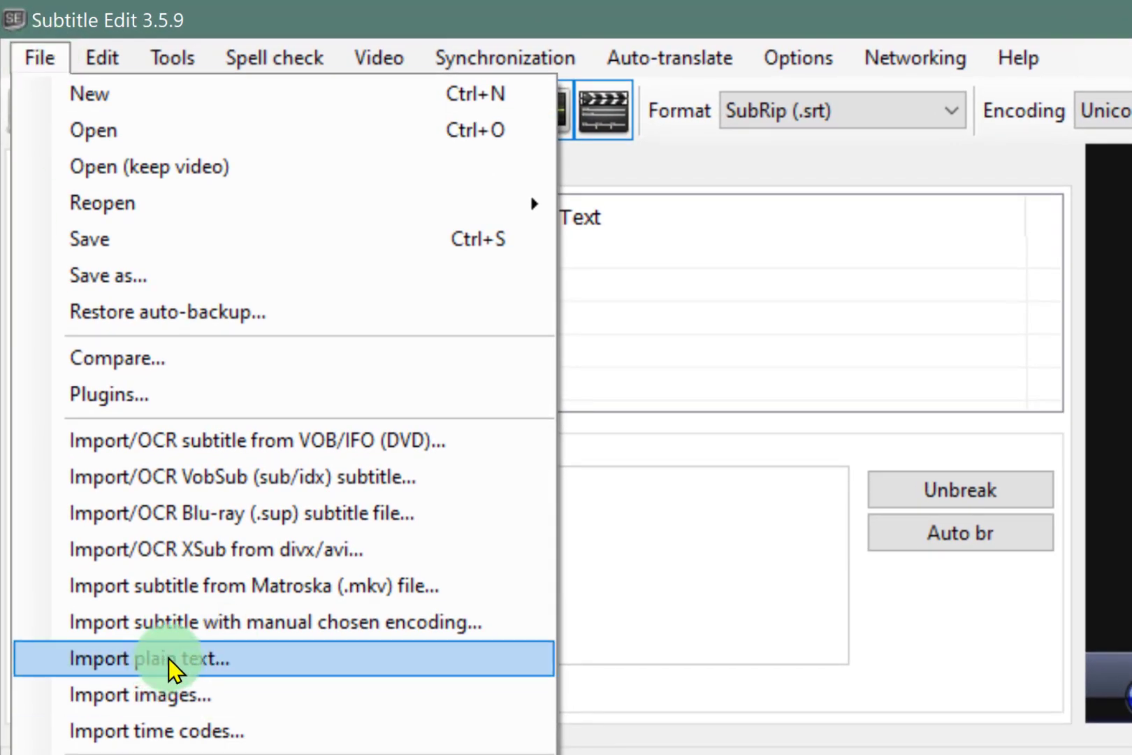
pyautogui.click(204, 660)
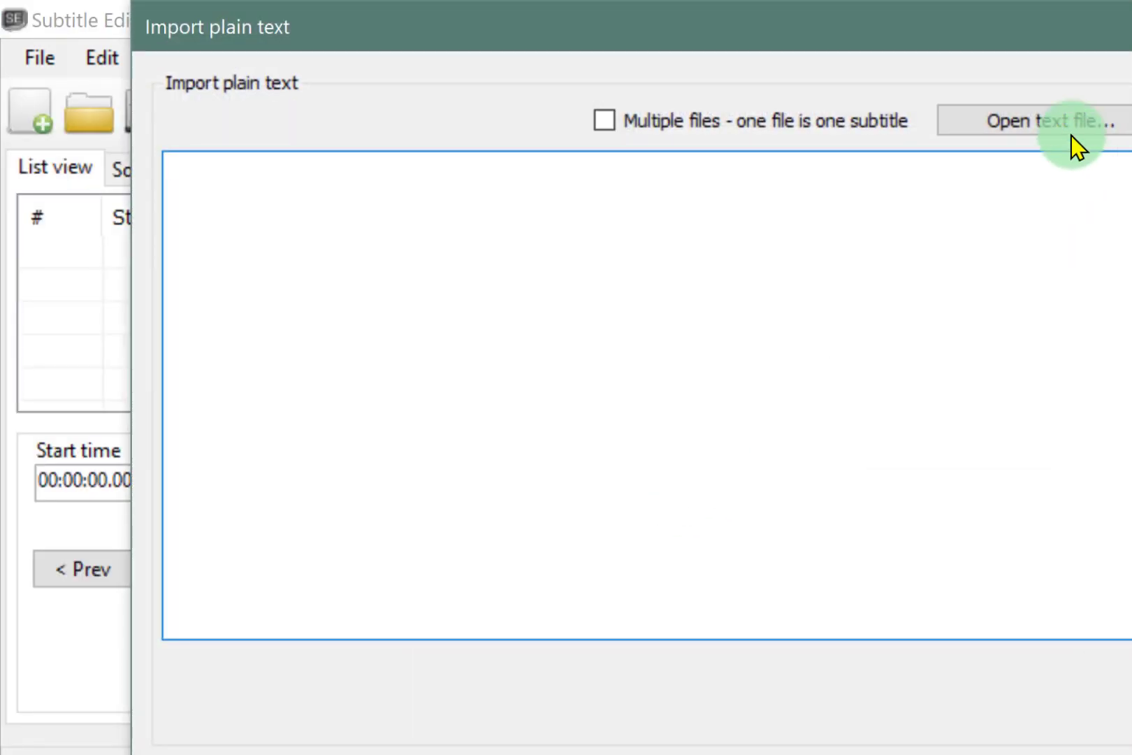
pyautogui.click(1034, 116)
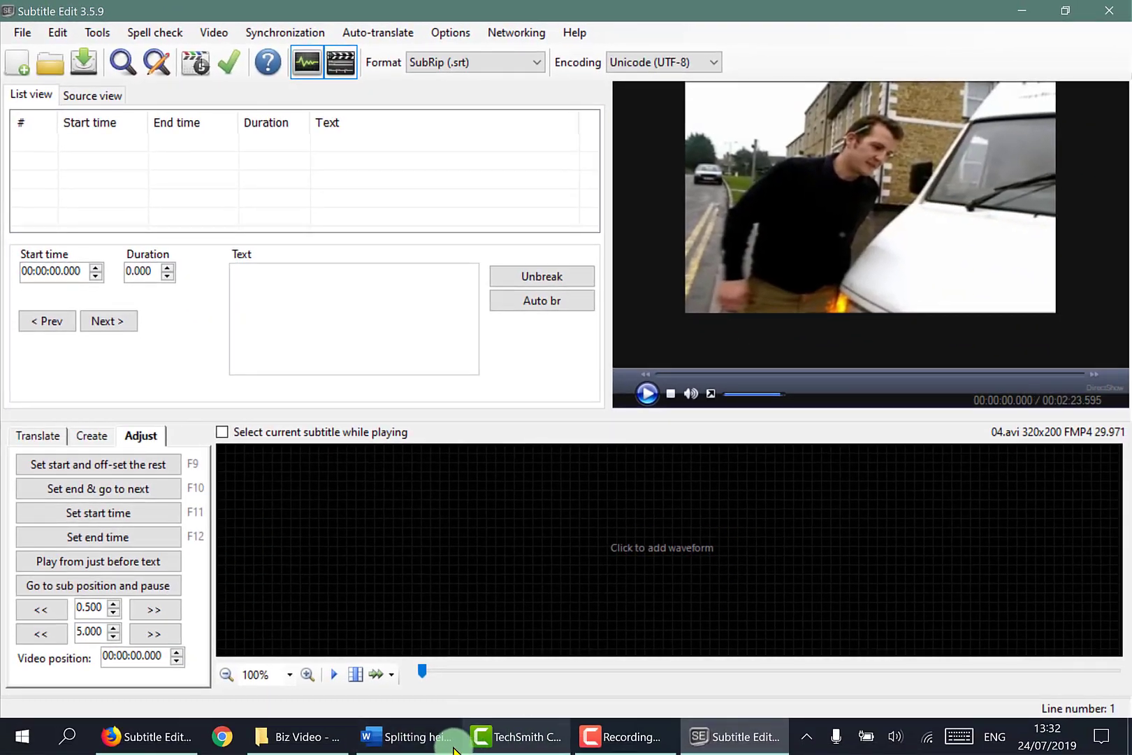
# Step: Switch to the Biz Video - Splitting Heirs folder in File Explorer and open Splitting heirs Part 4.doc in Word
pyautogui.click(297, 737)
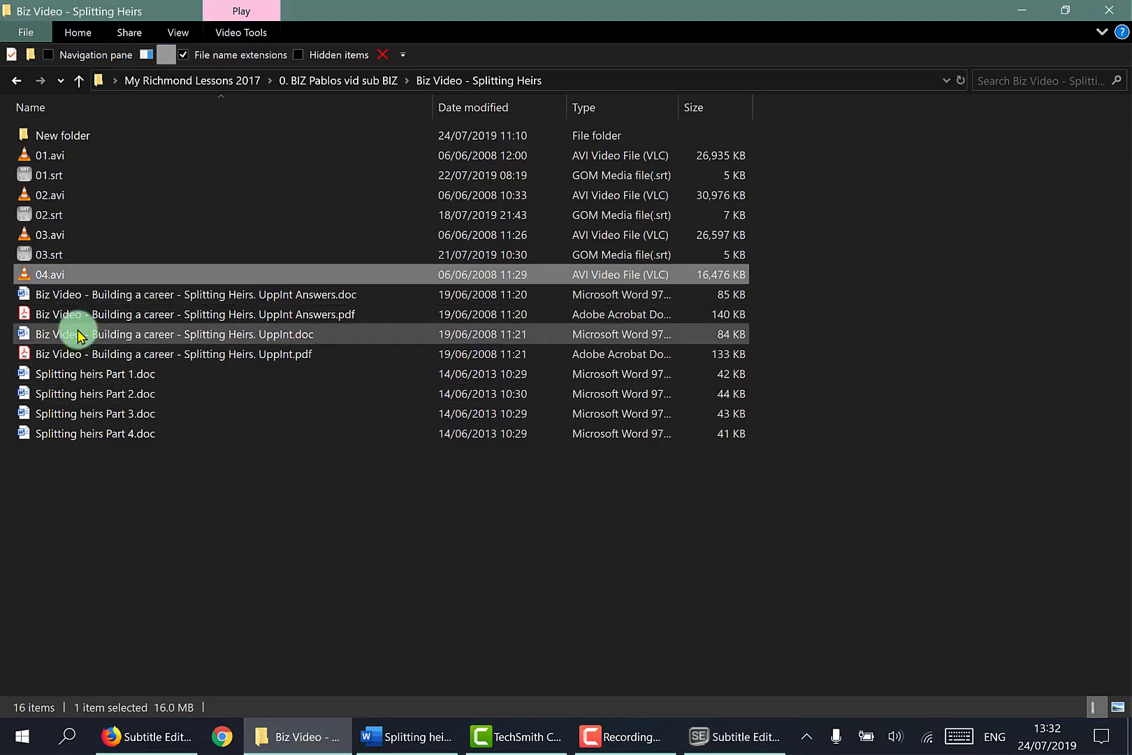
pyautogui.click(96, 374)
pyautogui.click(101, 433)
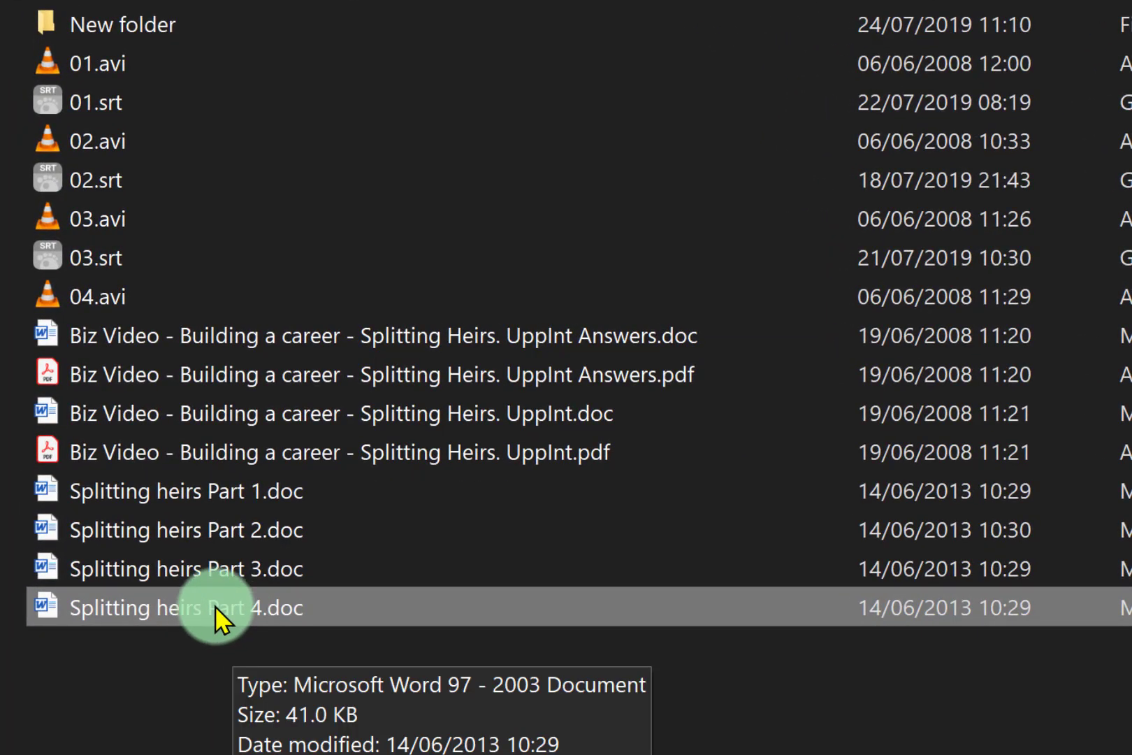
pyautogui.doubleClick(204, 606)
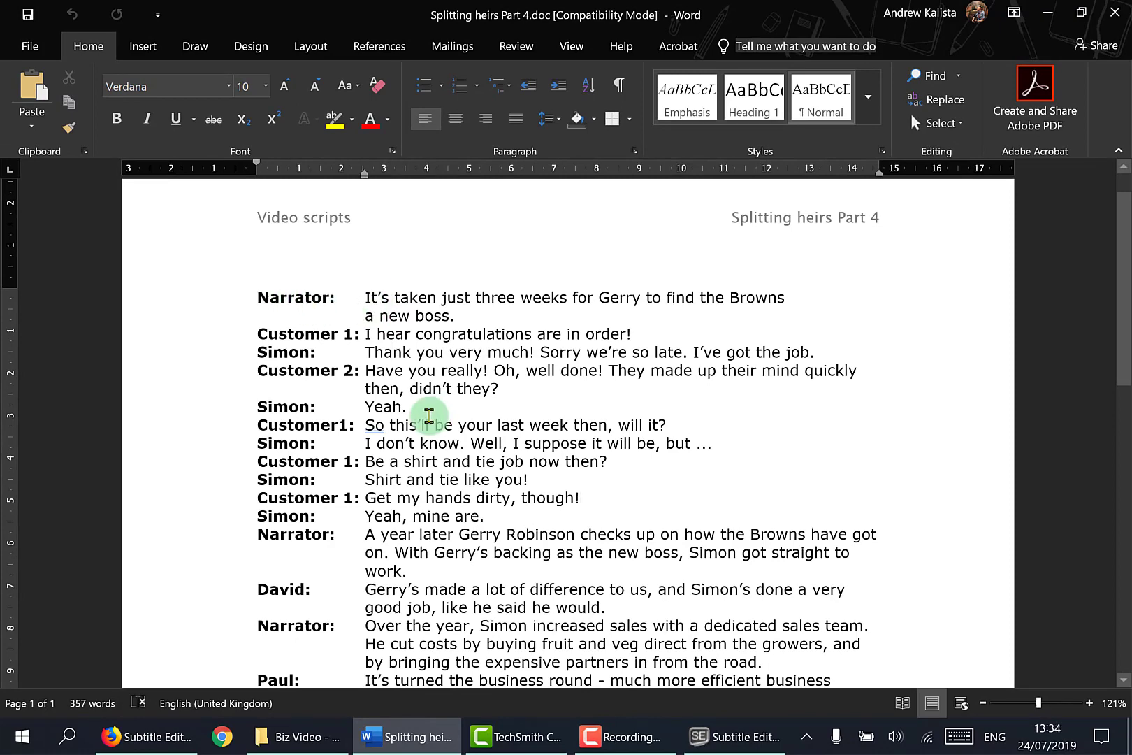
# Step: Copy the entire video script from the Word document and paste it into a new Notepad file
pyautogui.hotkey('ctrl', 'a')
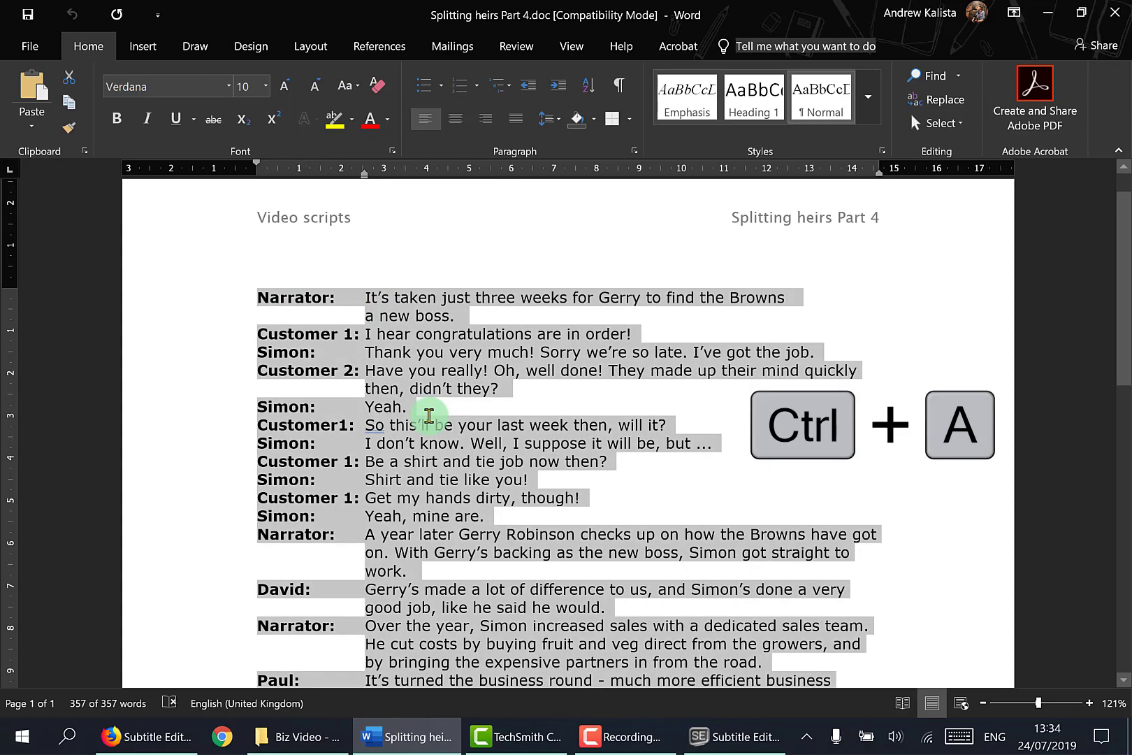
pyautogui.hotkey('ctrl', 'c')
pyautogui.rightClick(409, 426)
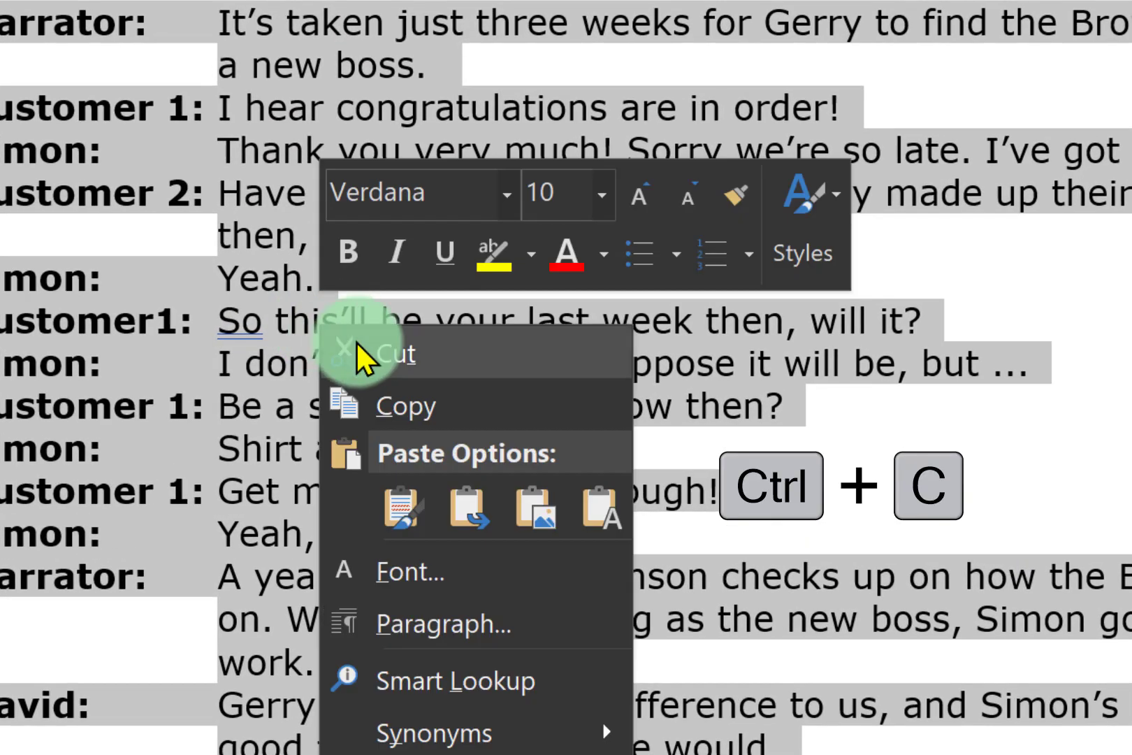
pyautogui.click(389, 400)
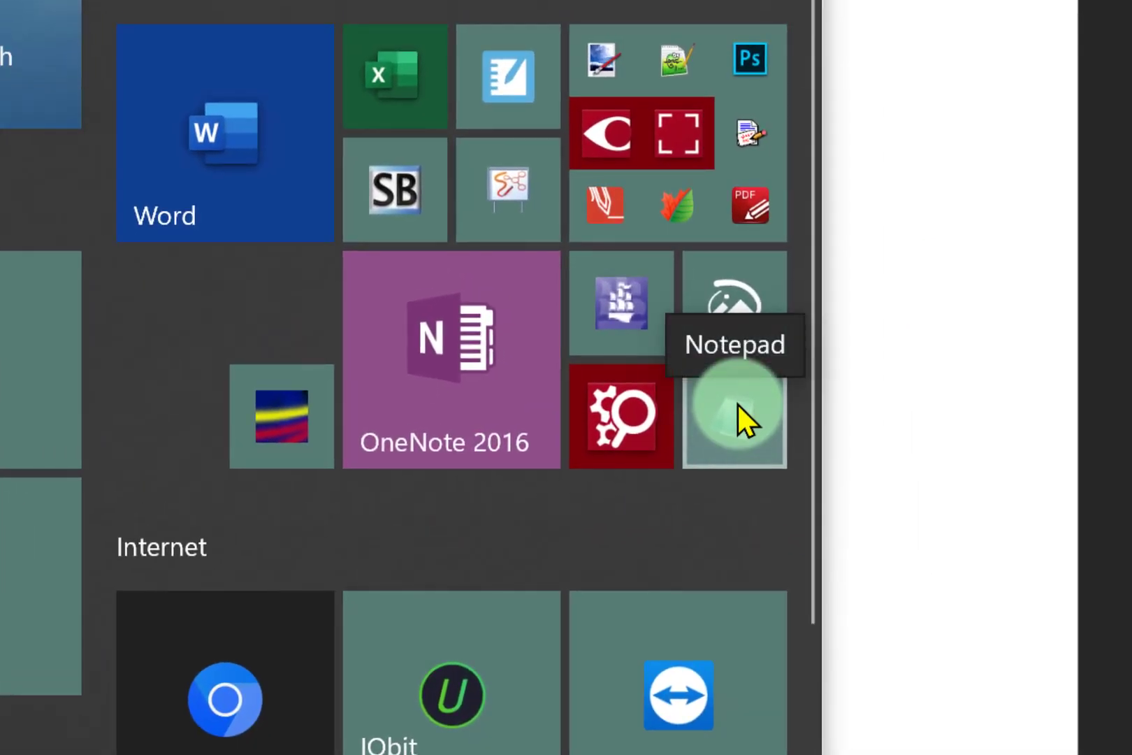
pyautogui.click(738, 404)
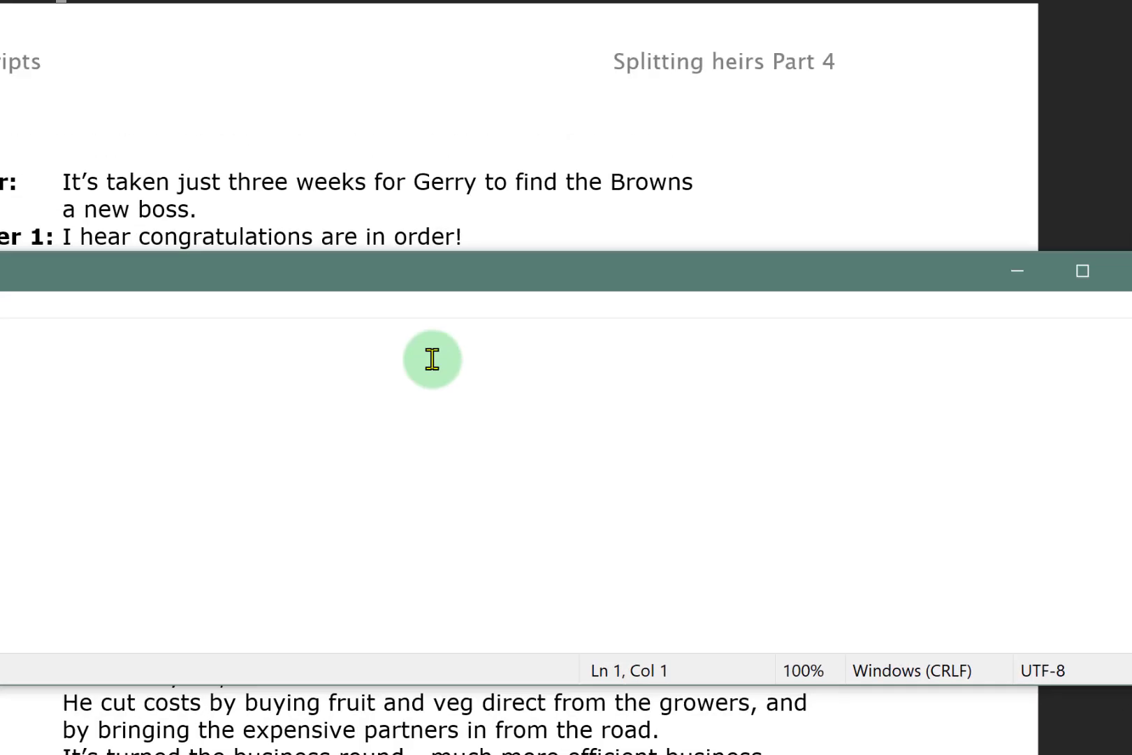
pyautogui.hotkey('ctrl', 'v')
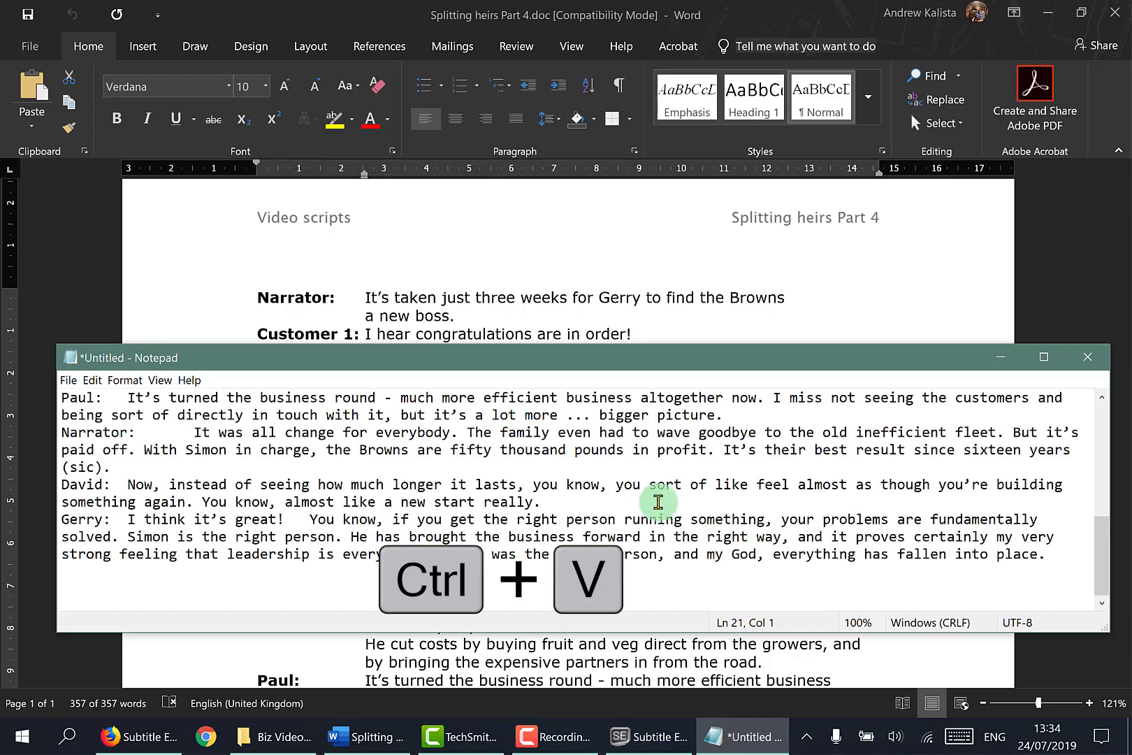
# Step: Join the line "a new boss." to the end of the narrator's first line in the Notepad script
pyautogui.scroll(5, 658, 502)
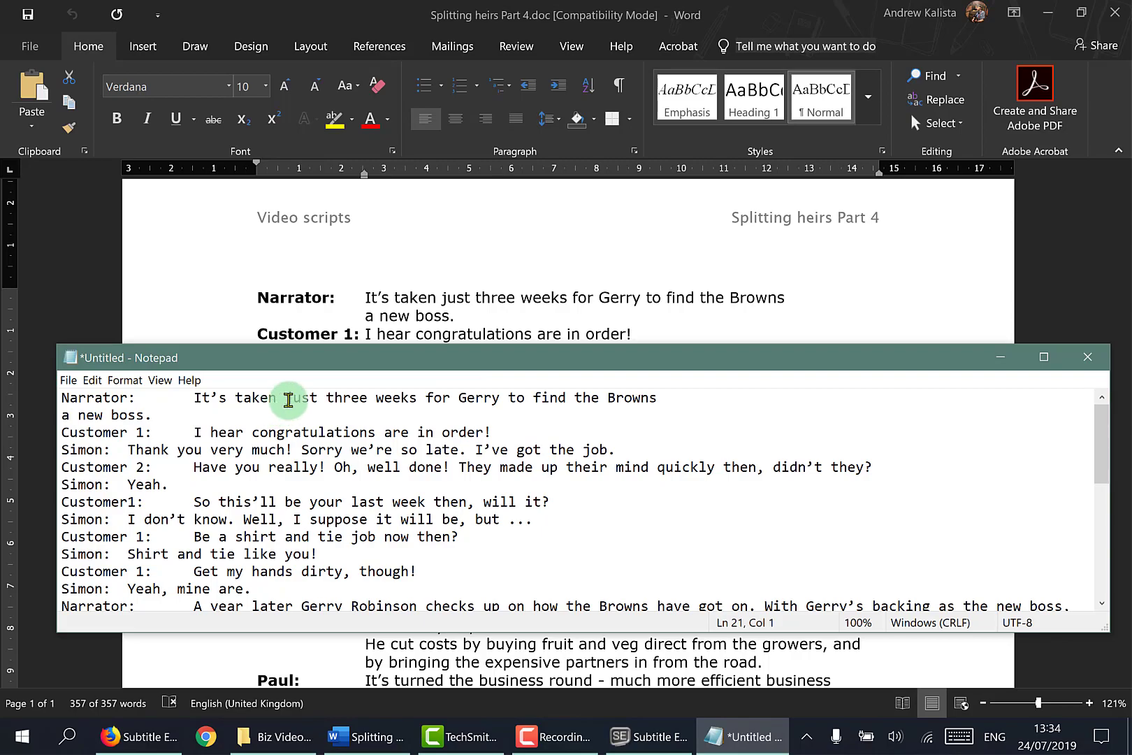
pyautogui.click(285, 399)
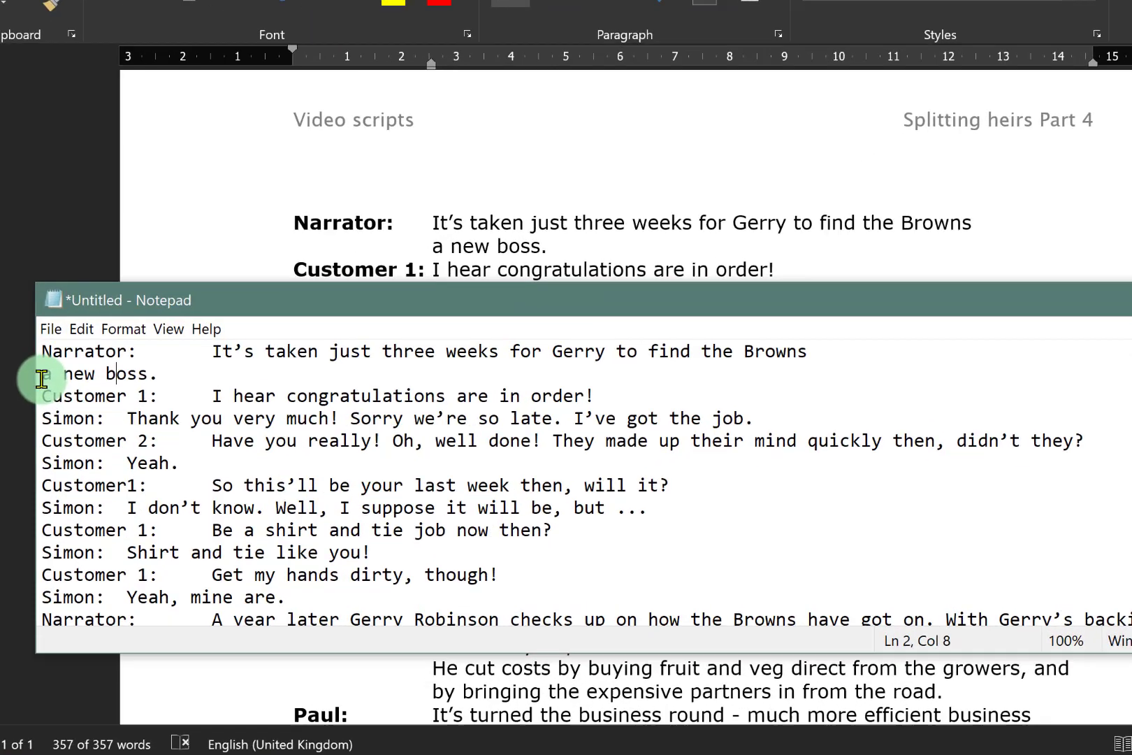
pyautogui.click(60, 417)
pyautogui.press('BackSpace')
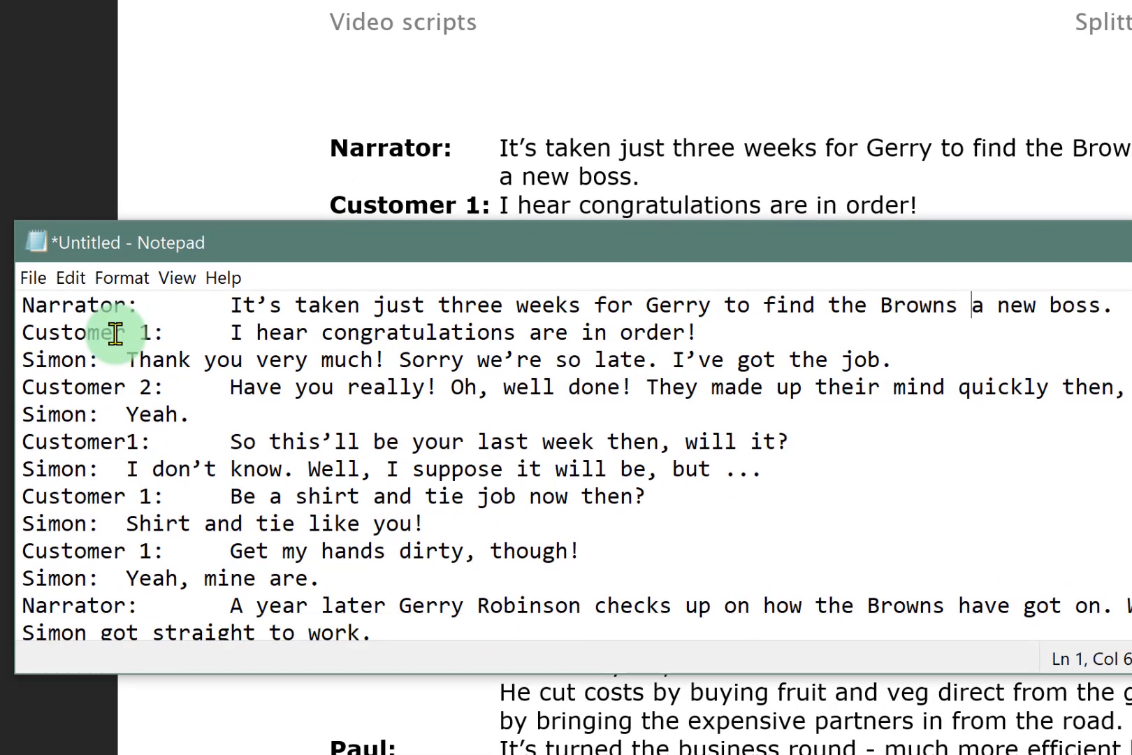
pyautogui.moveTo(1124, 308); pyautogui.dragTo(58, 309)
pyautogui.moveTo(59, 309); pyautogui.dragTo(22, 309)
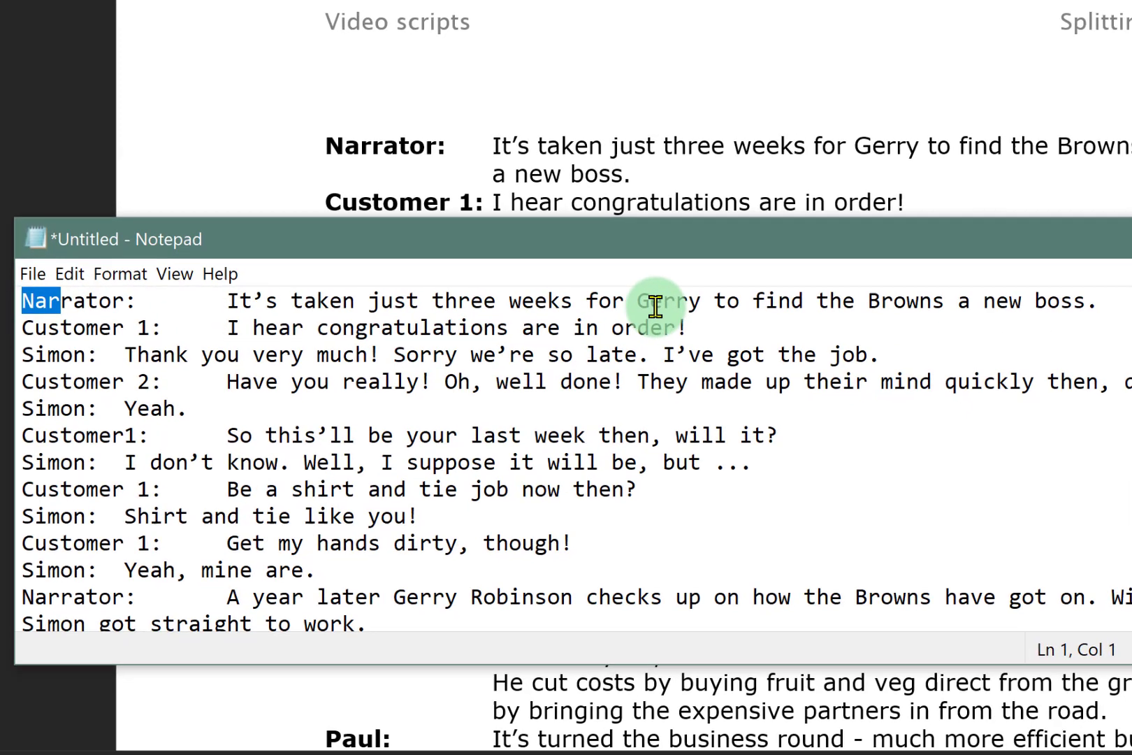
pyautogui.click(675, 307)
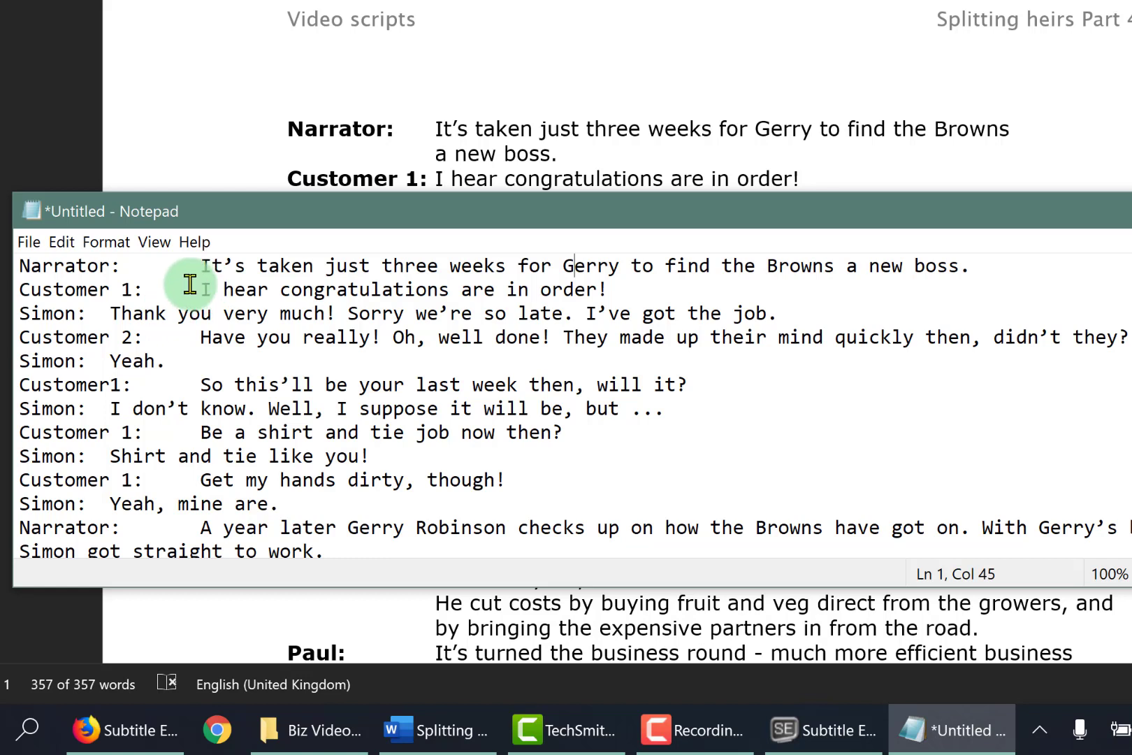
pyautogui.moveTo(200, 288); pyautogui.dragTo(27, 289)
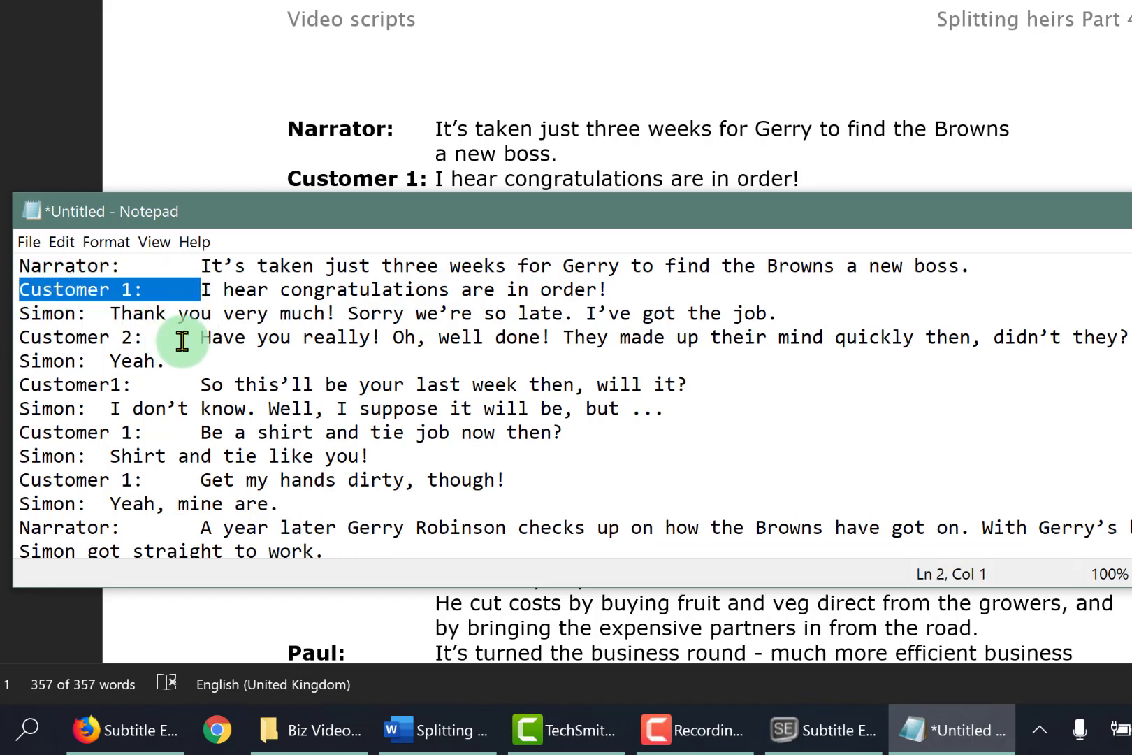
# Step: Join the one-word reply "Yeah." with its speaker label to the end of Customer 2's line
pyautogui.click(213, 360)
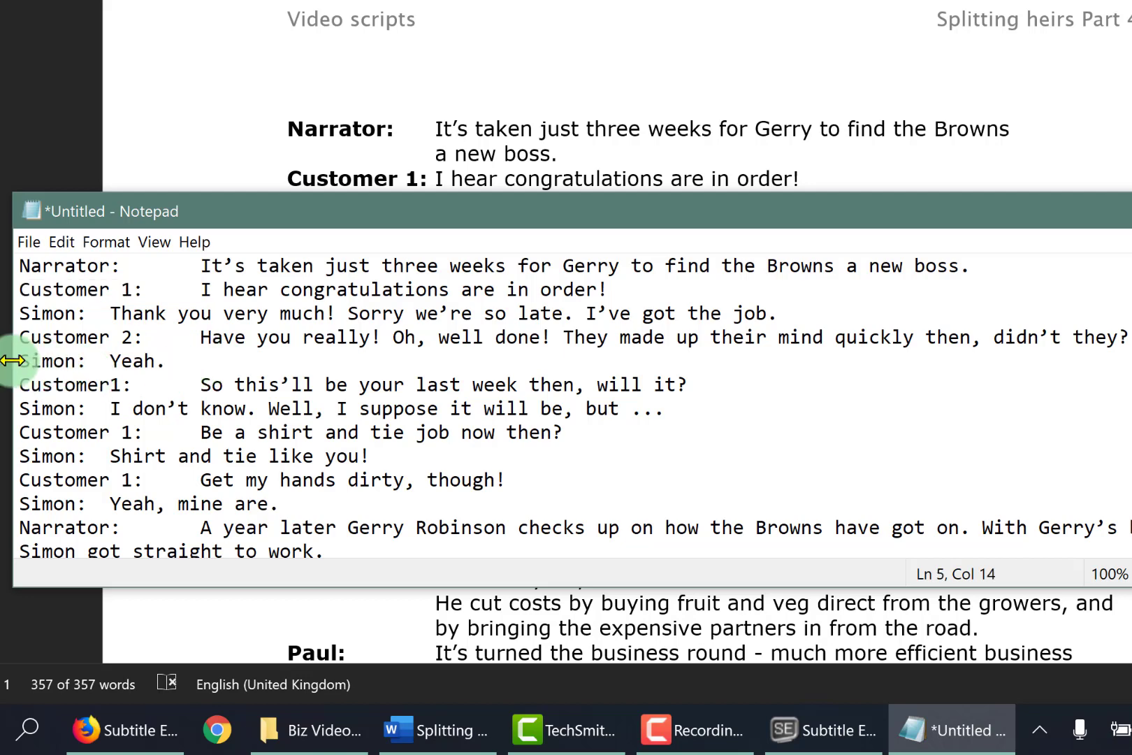
pyautogui.click(21, 366)
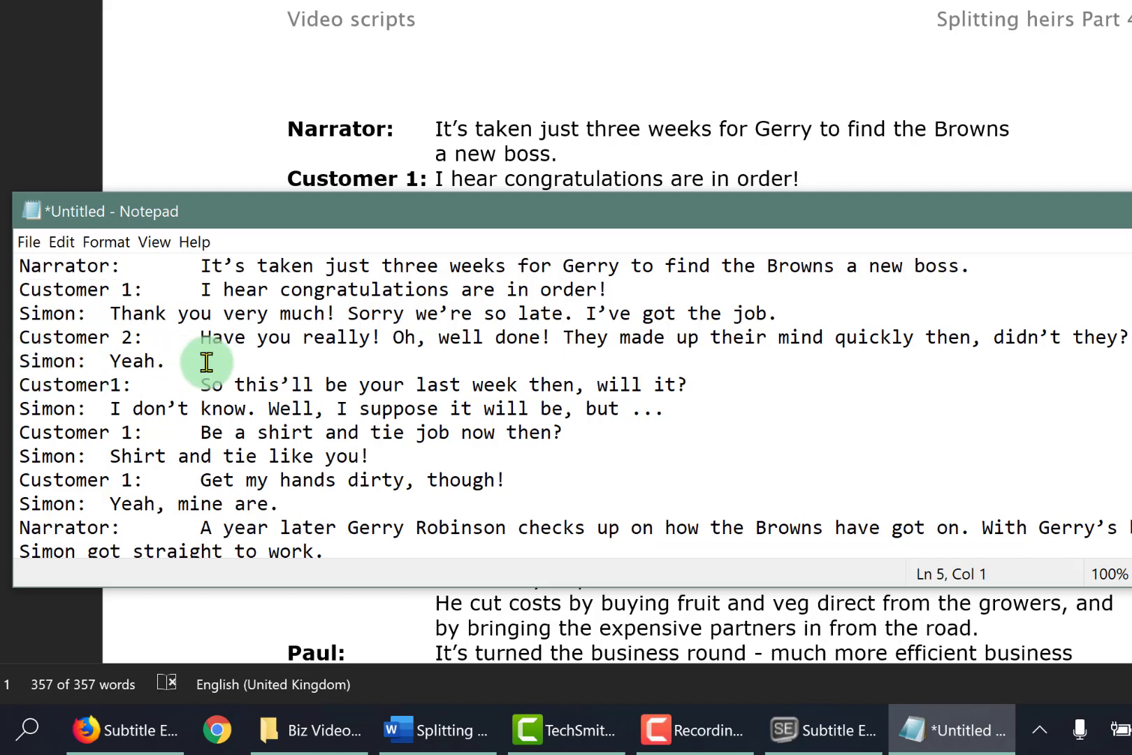
pyautogui.press('BackSpace')
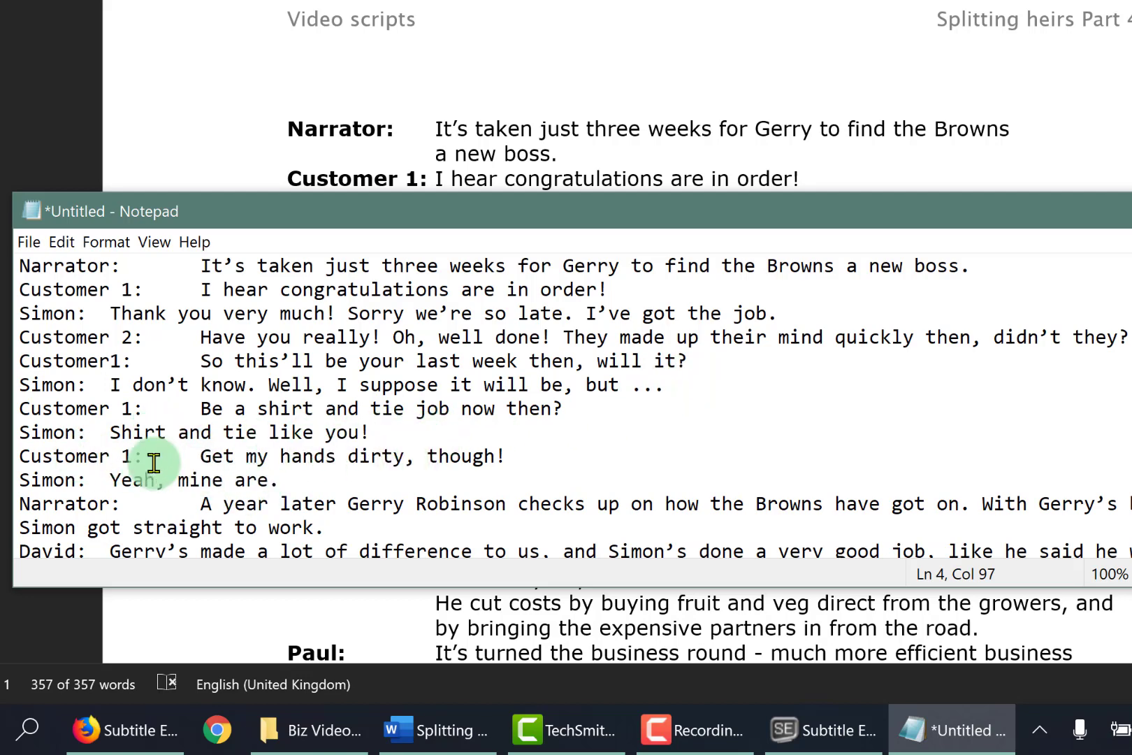
# Step: Join the lines "Get my hands dirty, though!" and "Yeah, mine are." to the end of "Shirt and tie like you!", with a tab before Customer 1
pyautogui.click(20, 458)
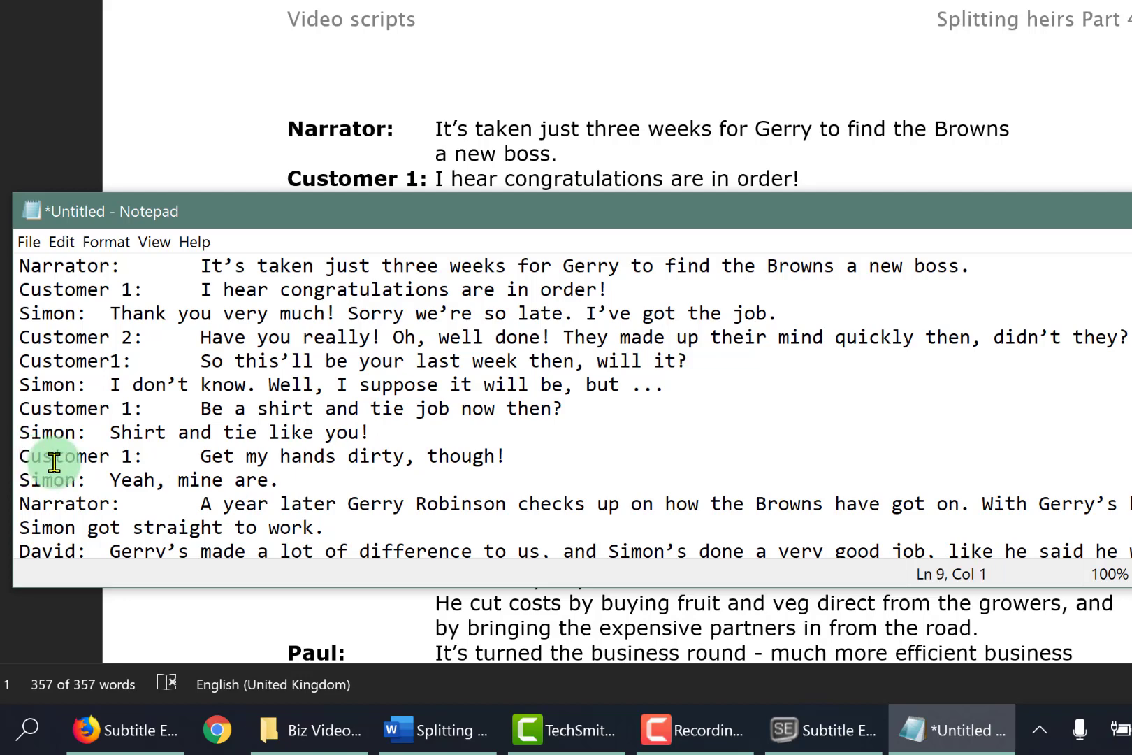
pyautogui.press('BackSpace')
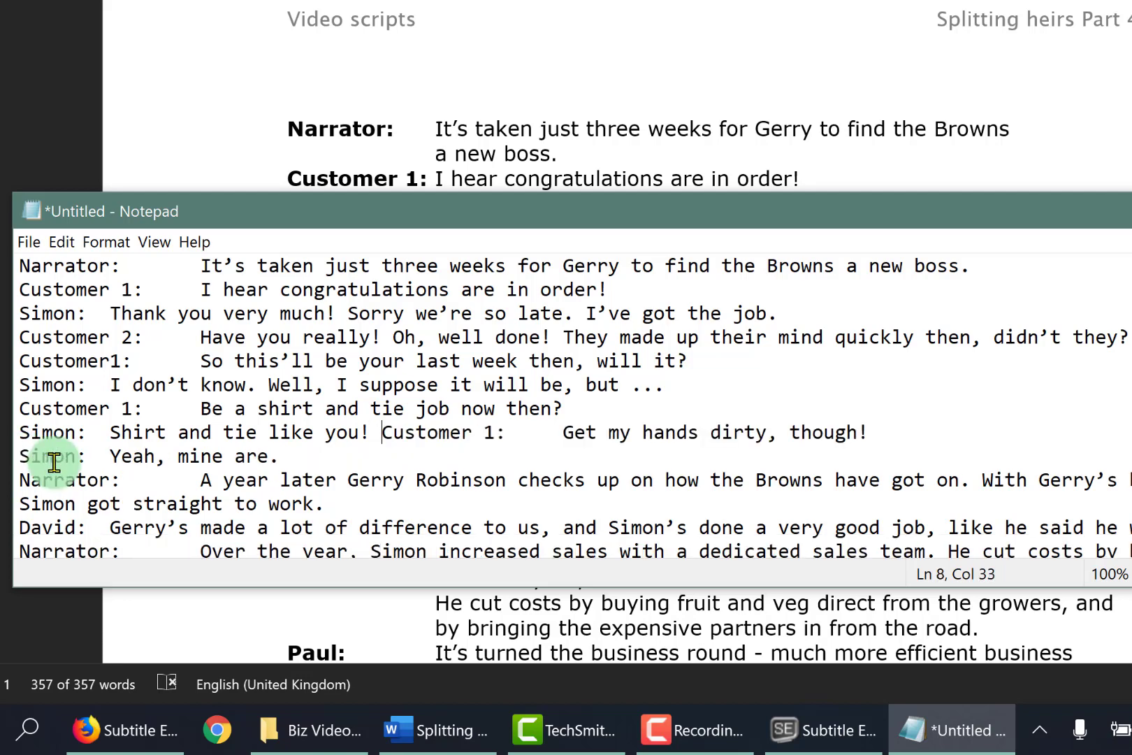
pyautogui.press('Tab')
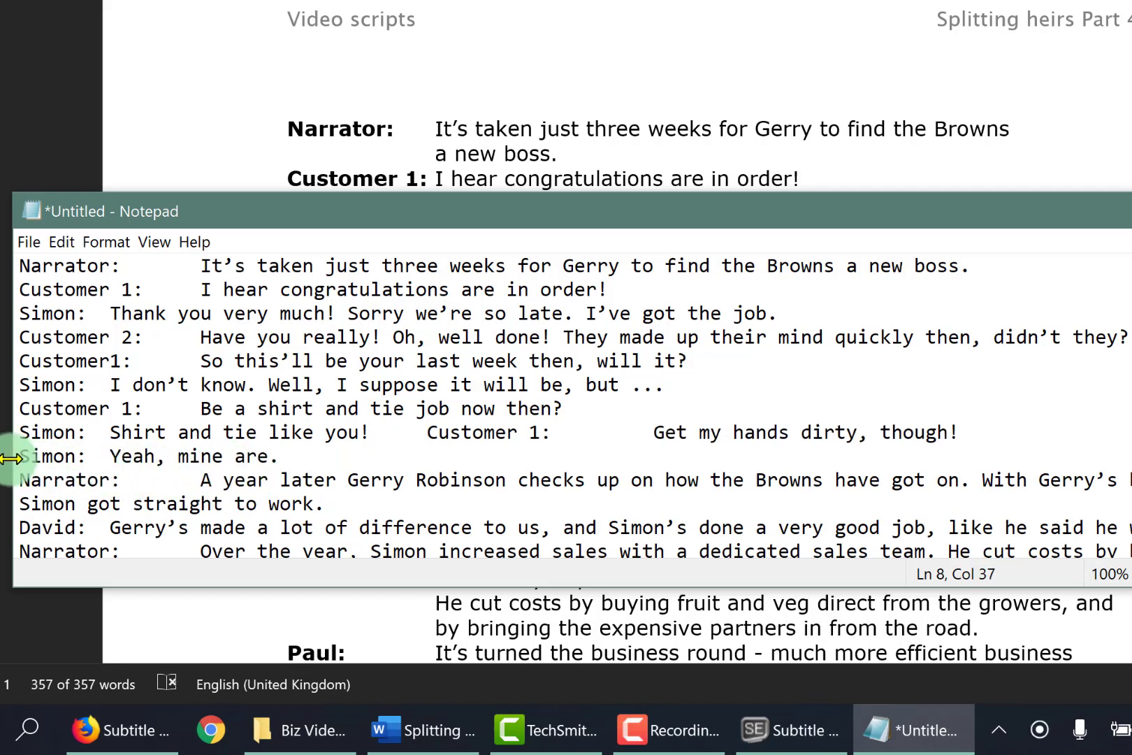
pyautogui.click(24, 459)
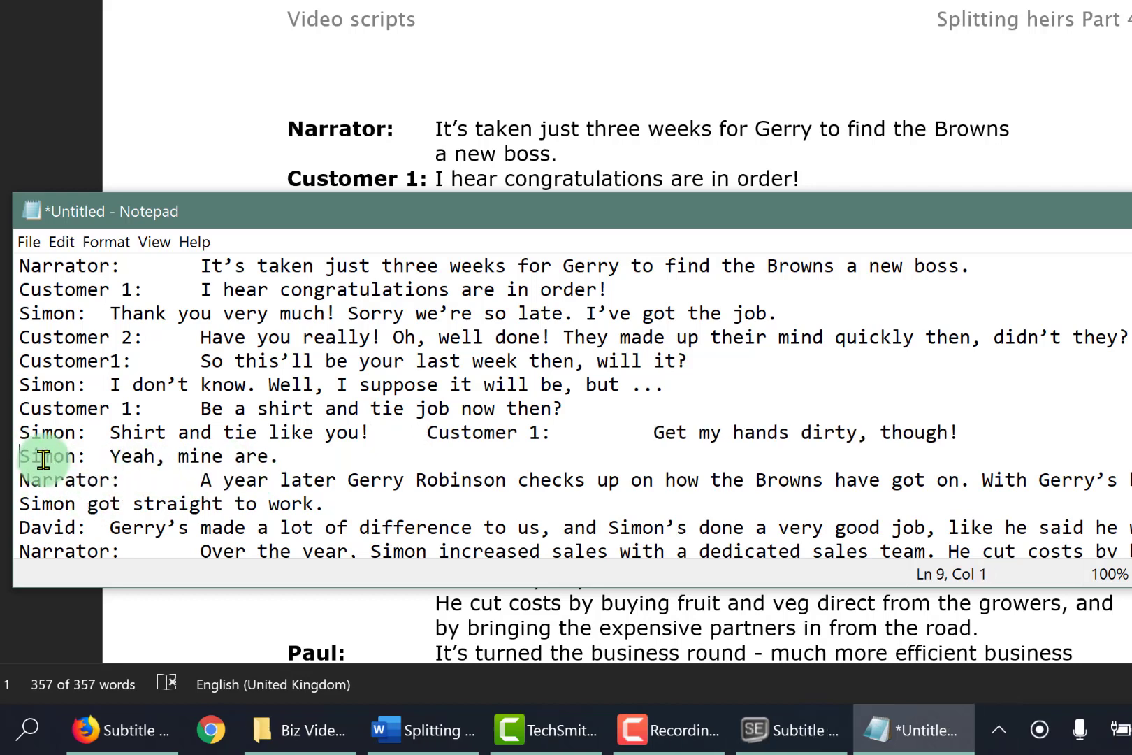
pyautogui.press('BackSpace')
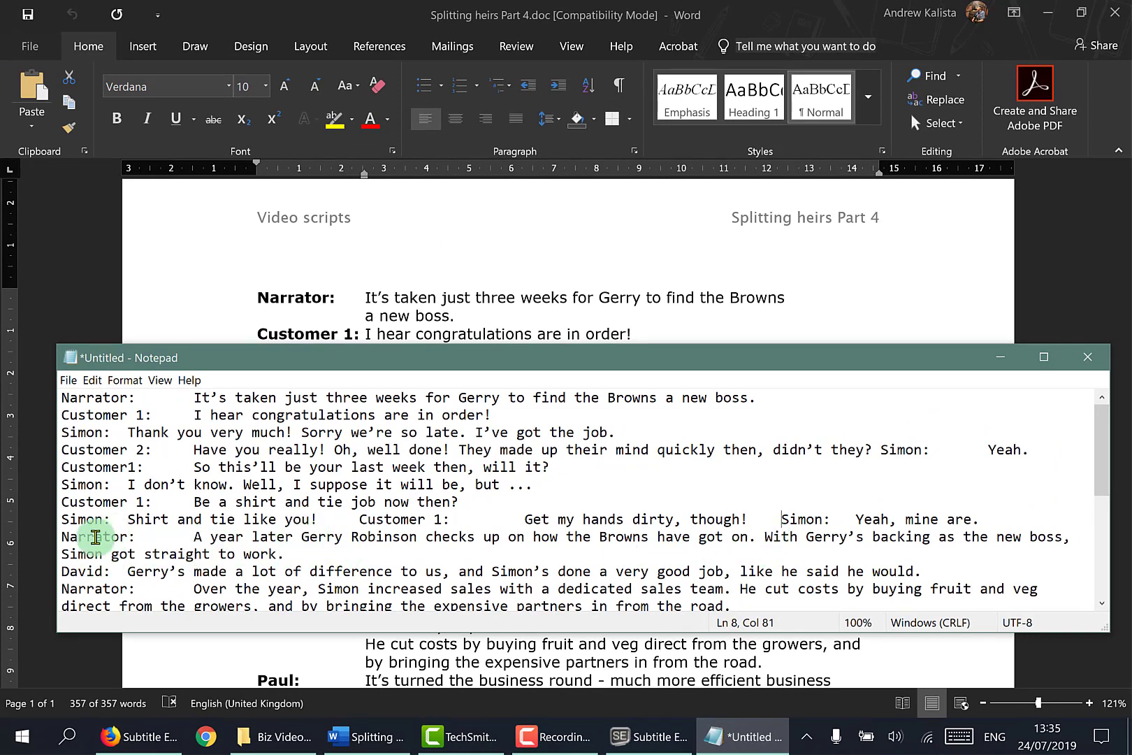
# Step: Split the narrator's "A year later" speech onto a new line after "have got on."
pyautogui.moveTo(202, 536); pyautogui.dragTo(286, 556)
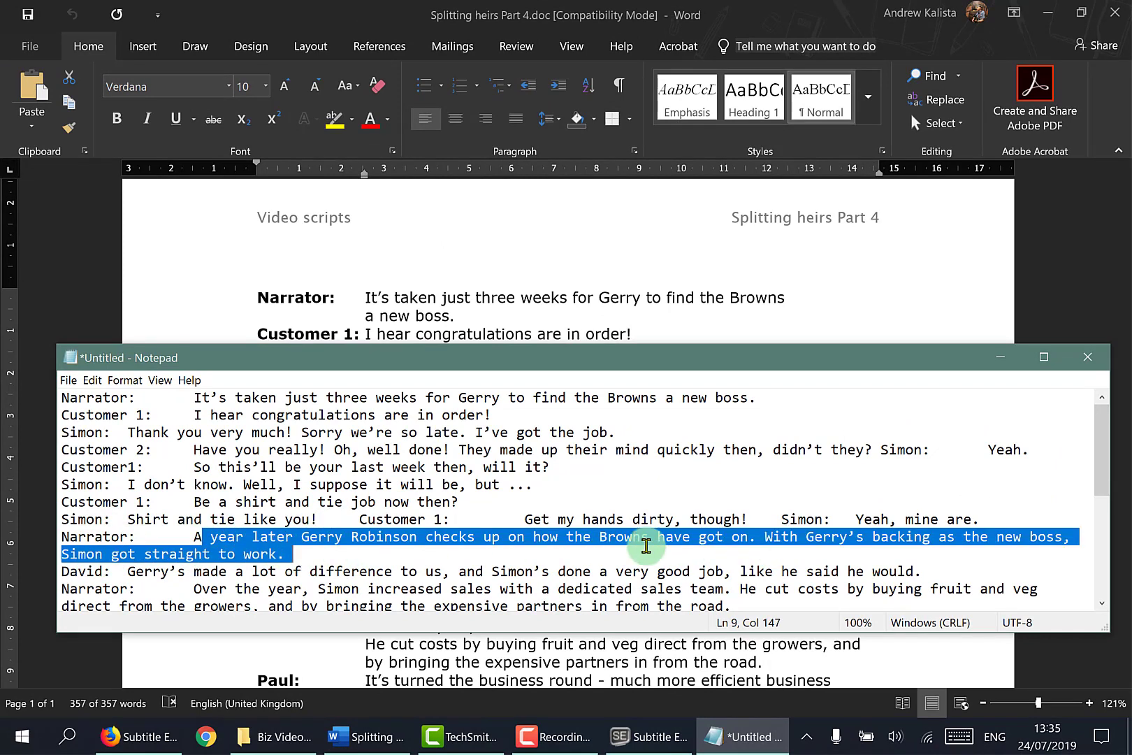
pyautogui.click(790, 536)
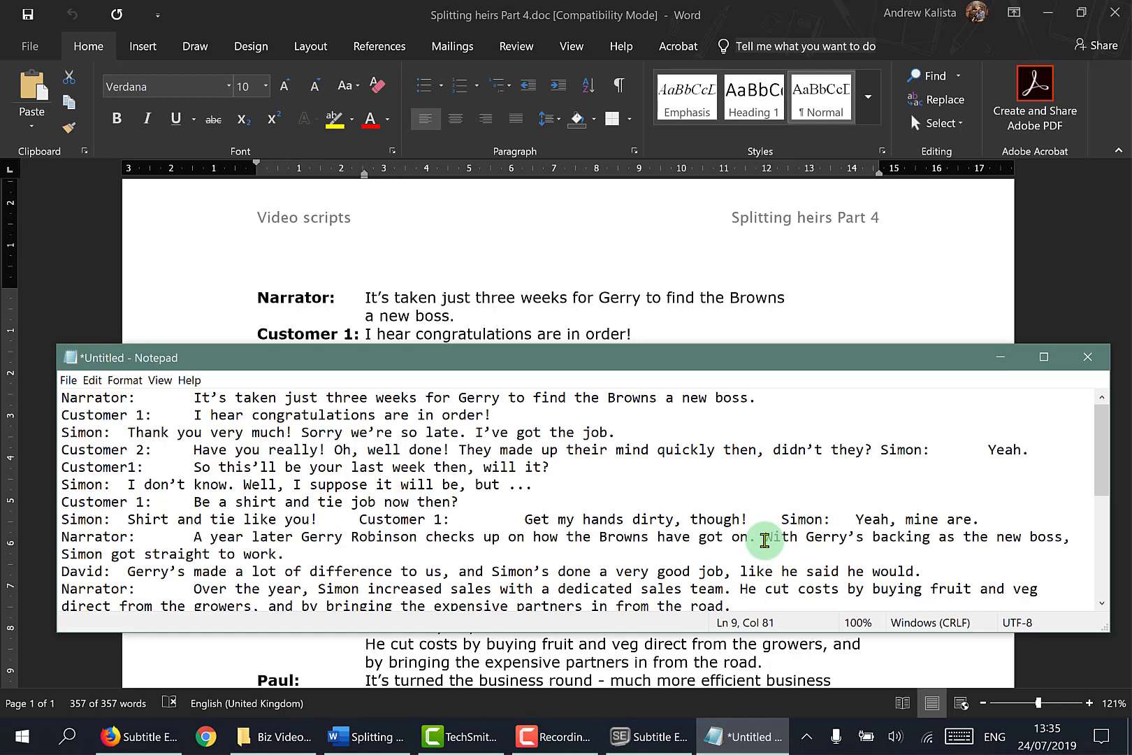
pyautogui.press('Return')
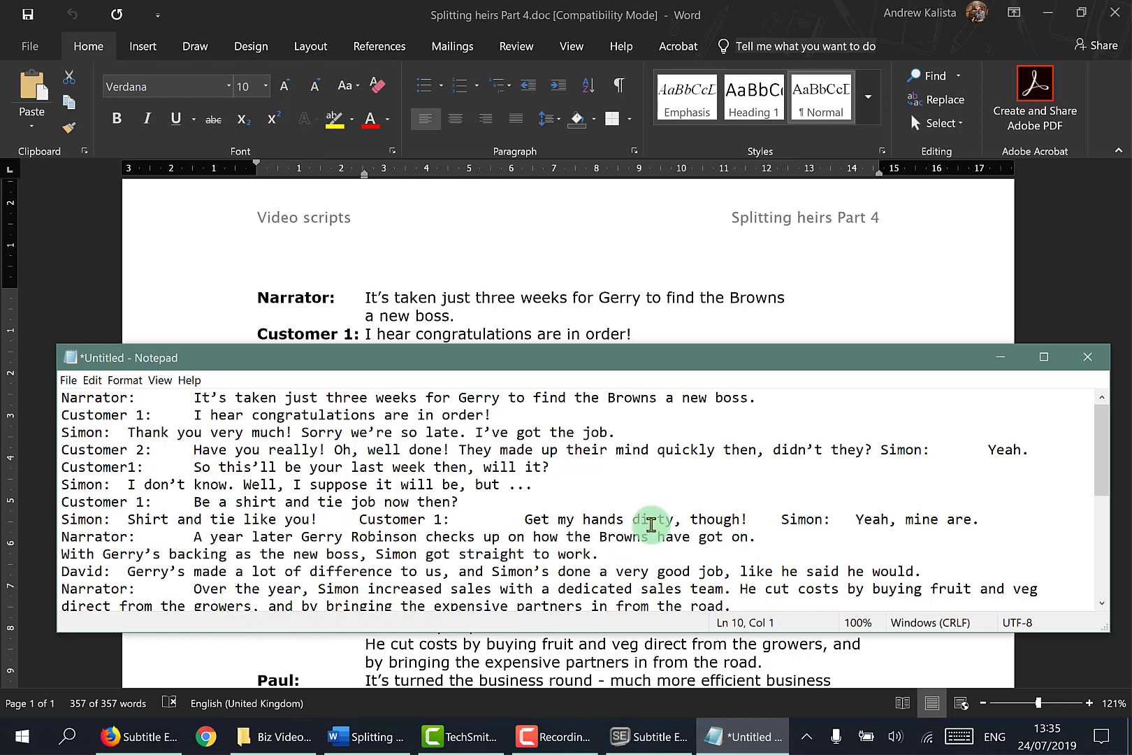
# Step: Split the narrator's "Over the year" speech after "dedicated sales team." and the following speech after "altogether now."
pyautogui.scroll(-2, 652, 523)
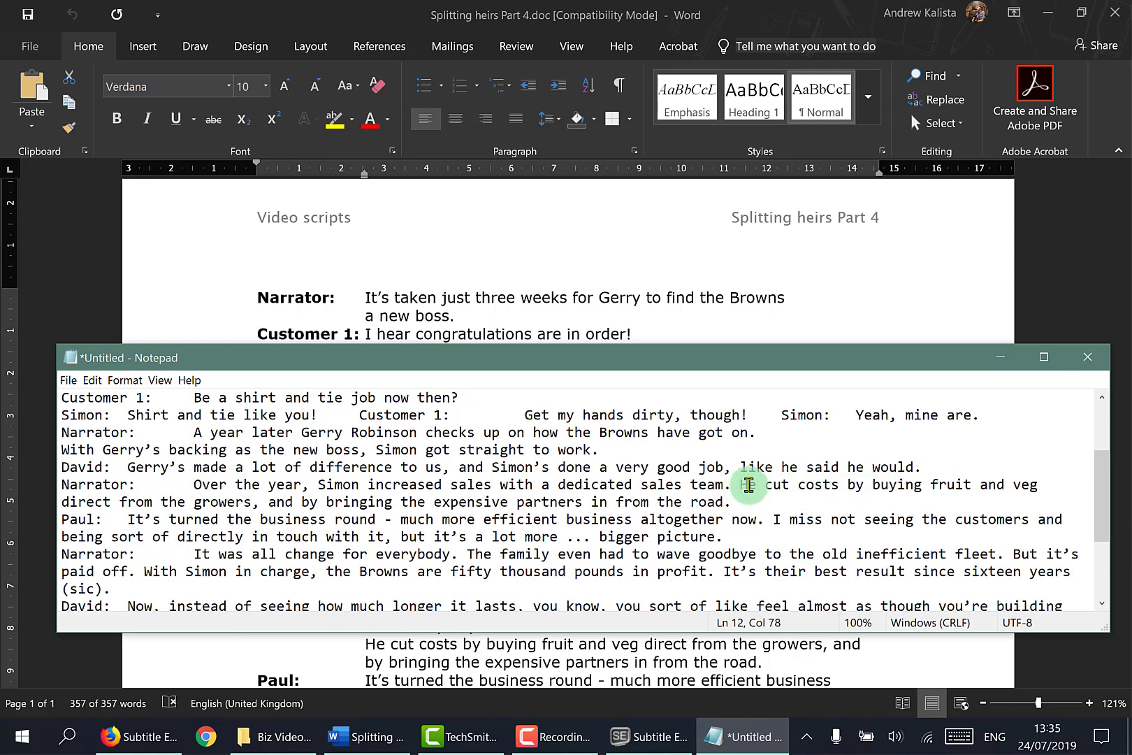
pyautogui.press('Return')
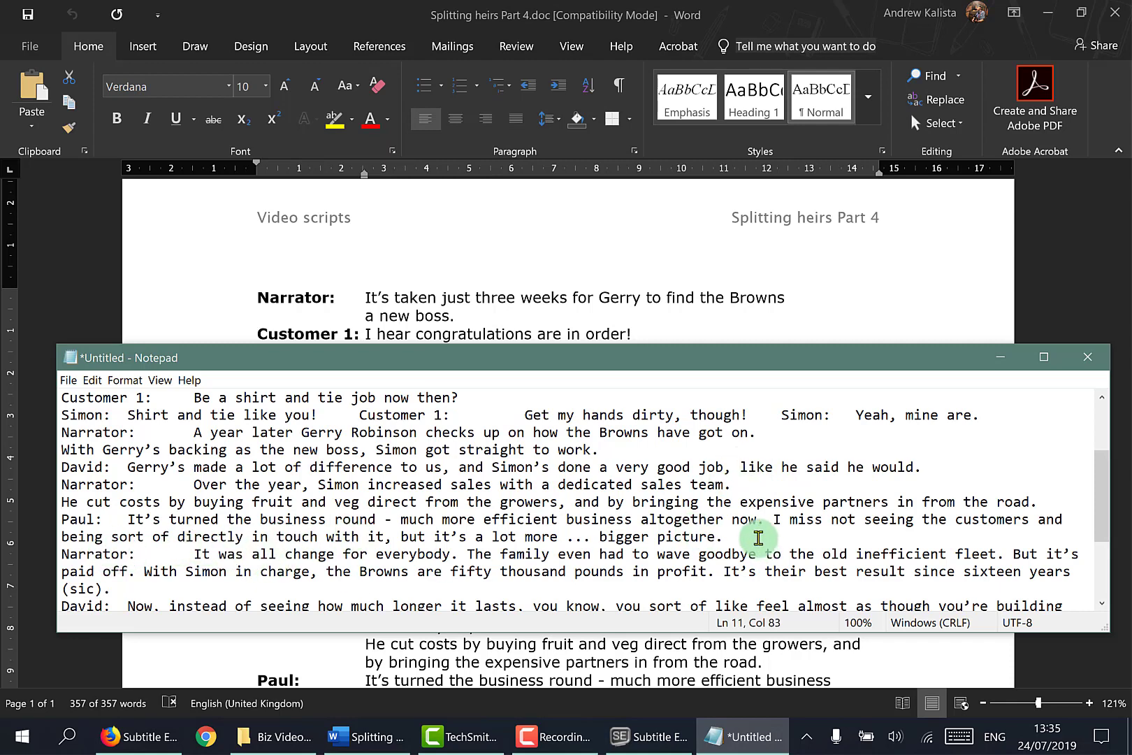
pyautogui.press('Return')
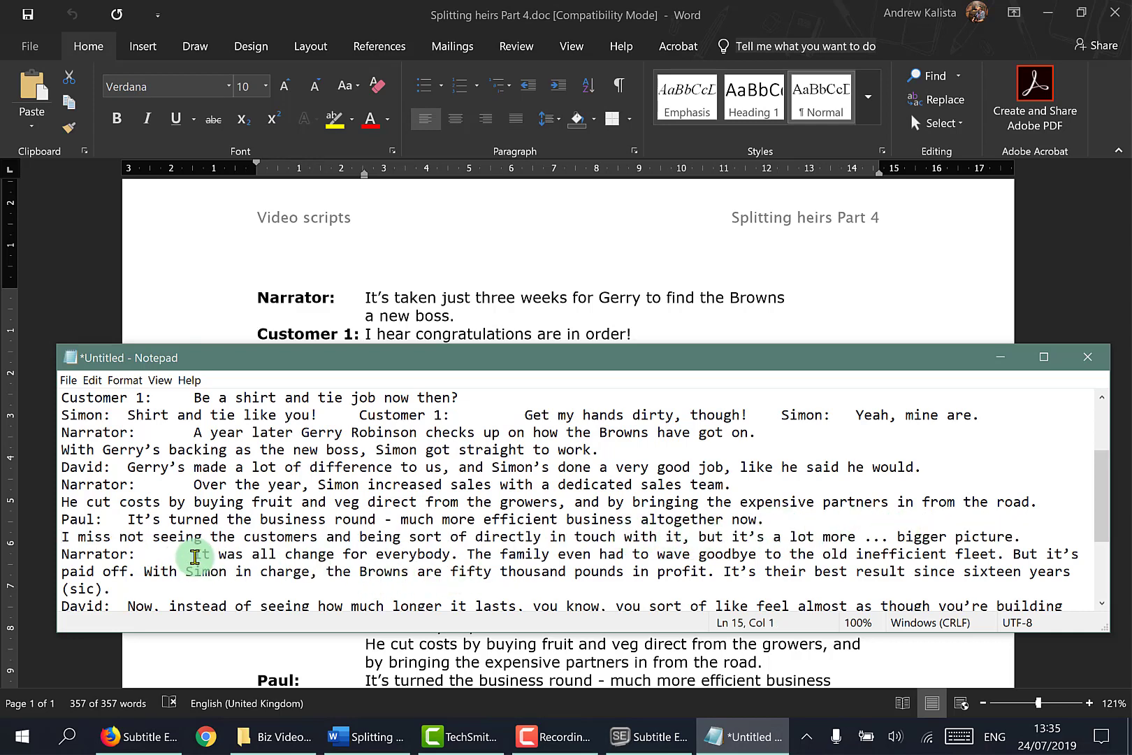
# Step: Split the narrator's "It was all change for everybody" speech into three lines, breaking before "But it's paid off" and "It's their best result"
pyautogui.scroll(-1, 197, 556)
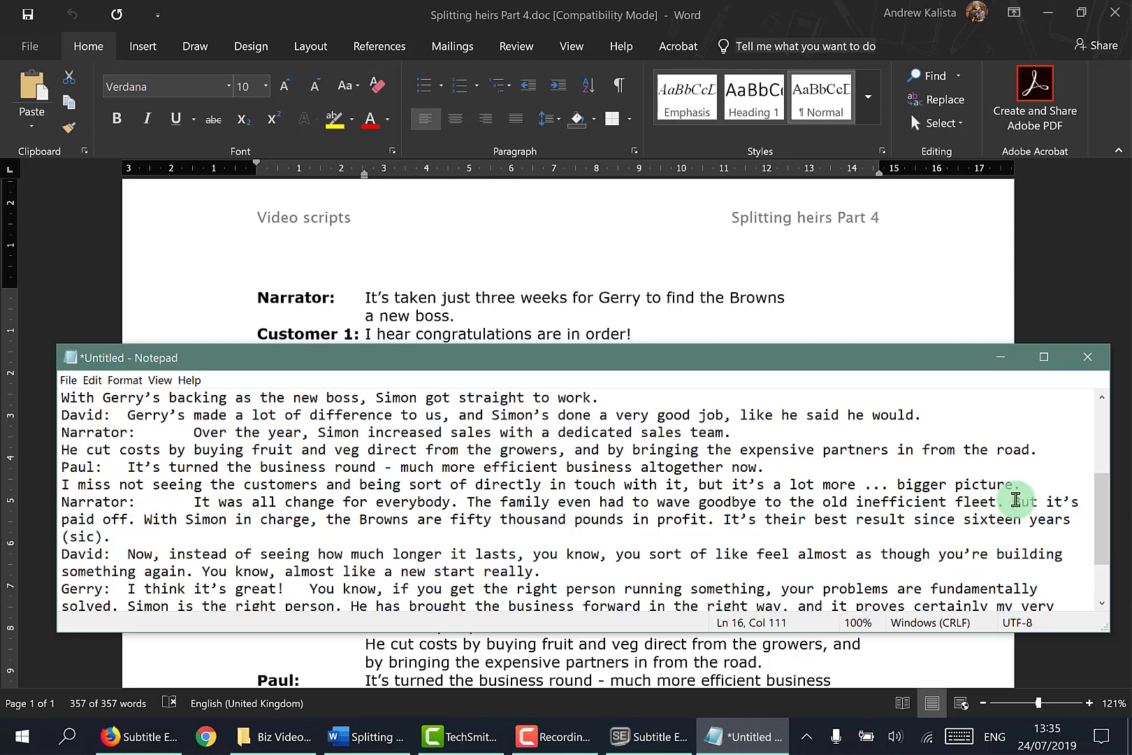
pyautogui.press('Return')
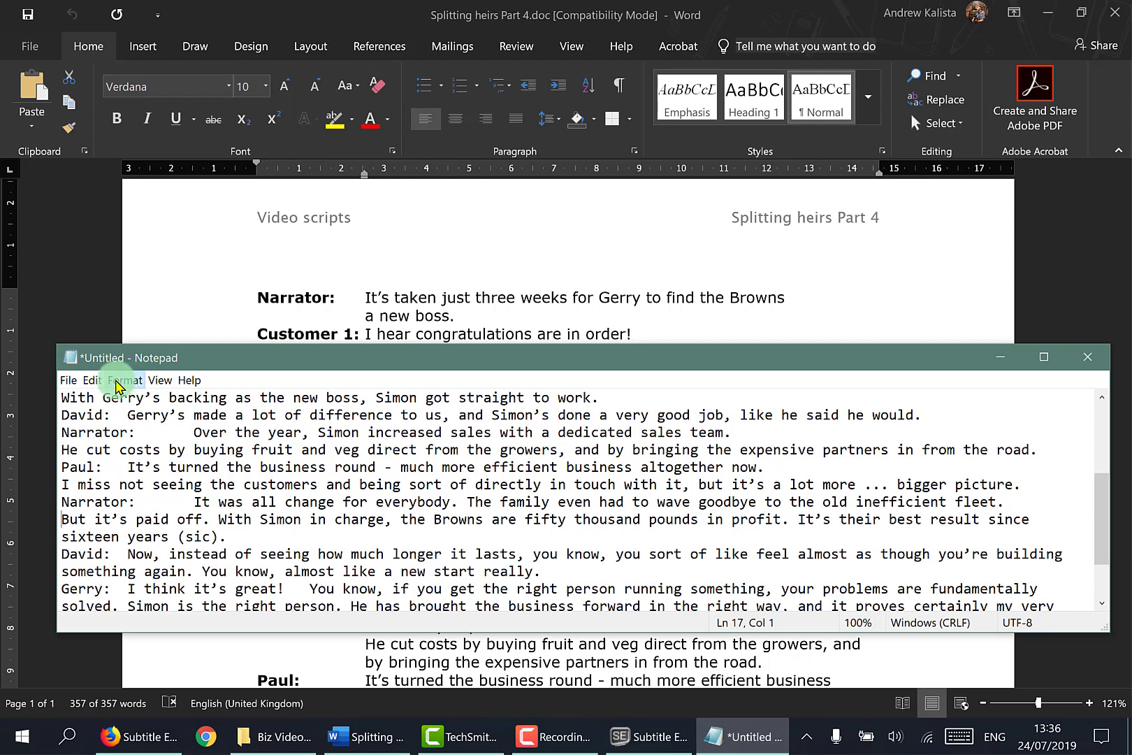
pyautogui.click(117, 383)
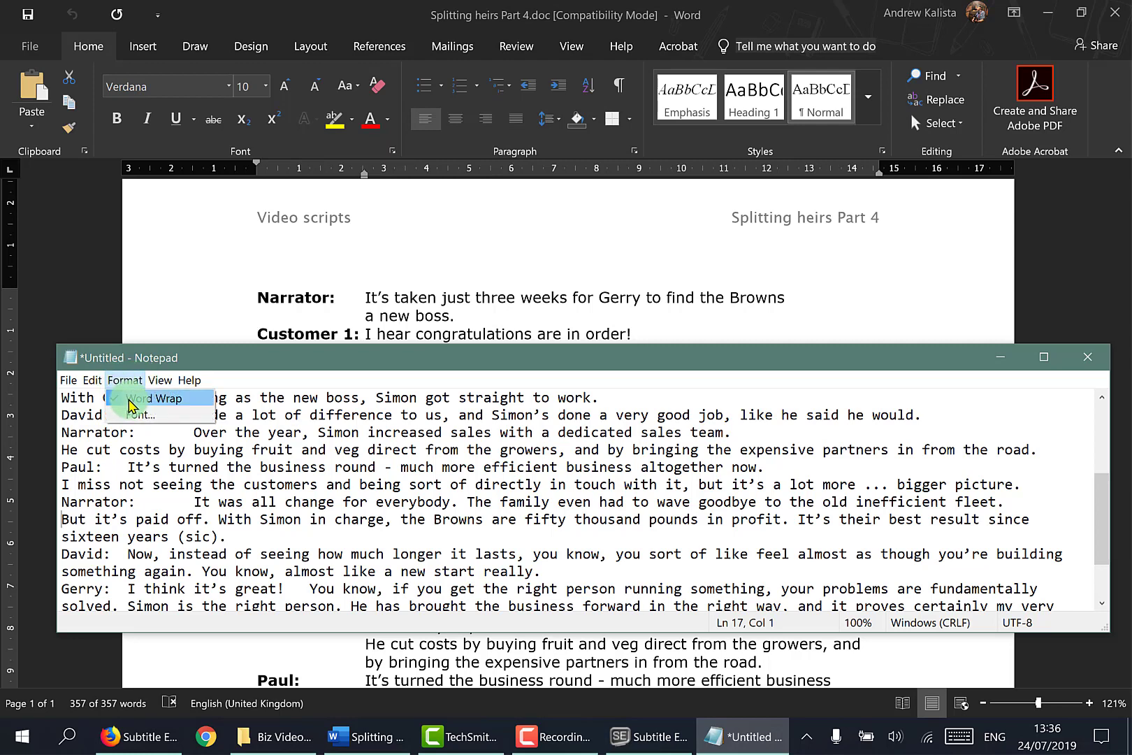
pyautogui.click(124, 381)
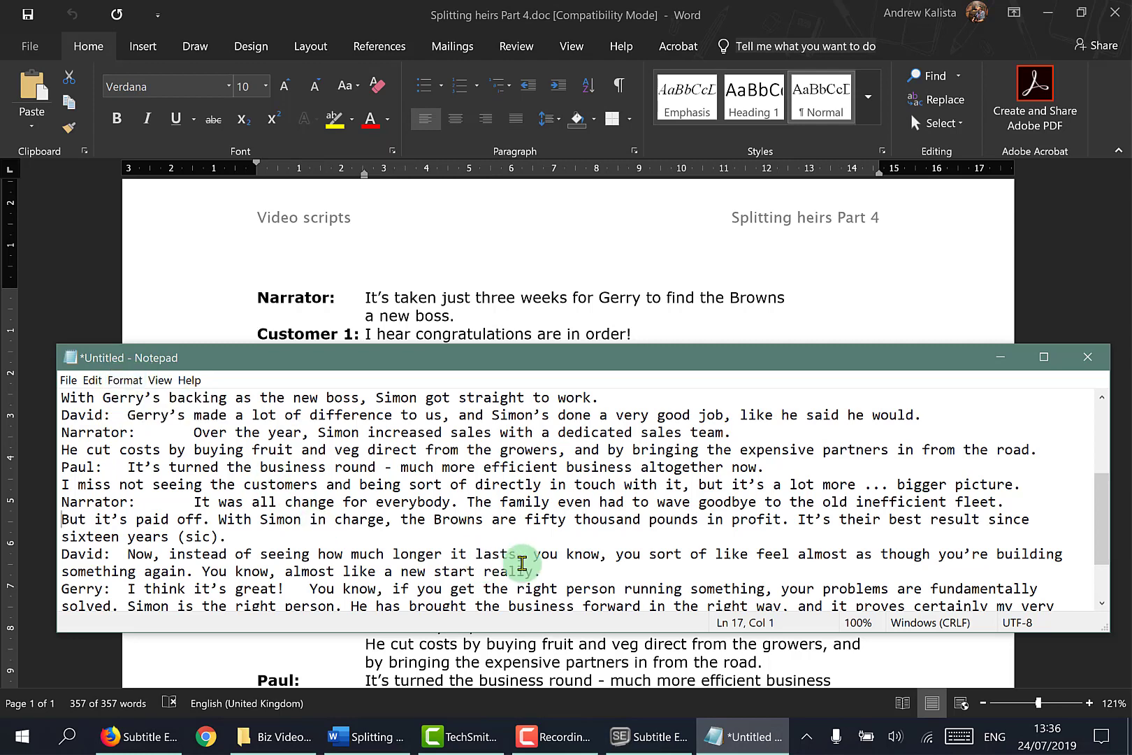
pyautogui.scroll(-1, 363, 549)
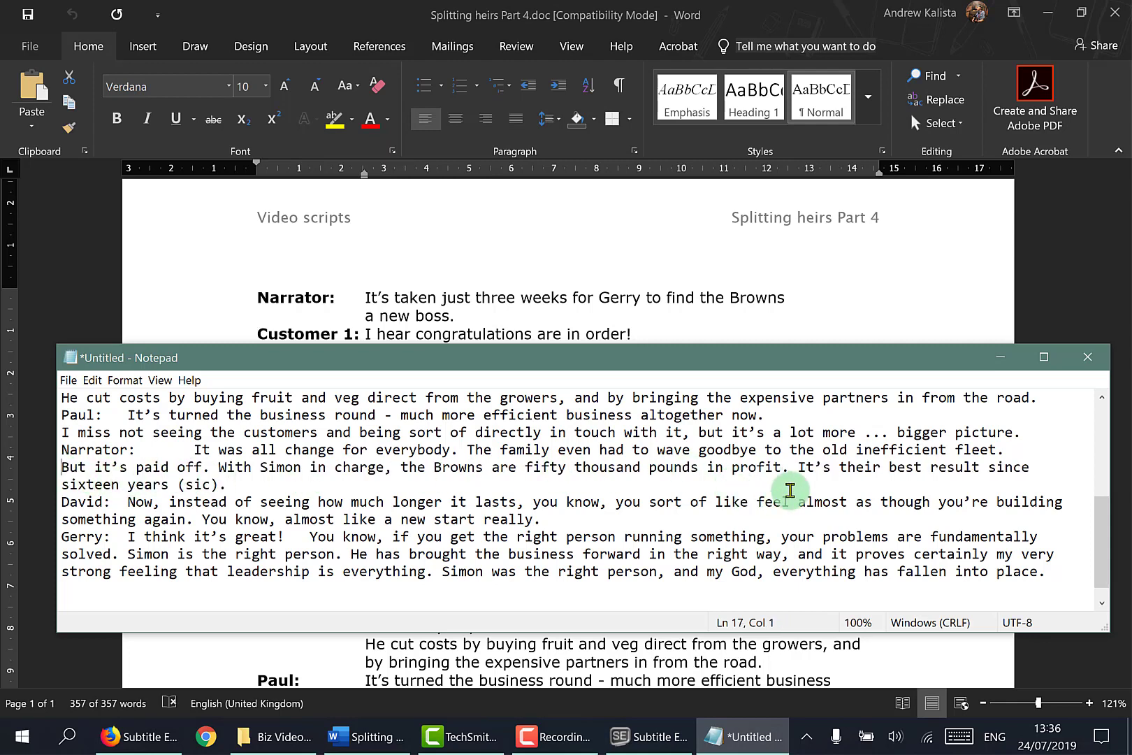
pyautogui.click(798, 468)
pyautogui.press('Return')
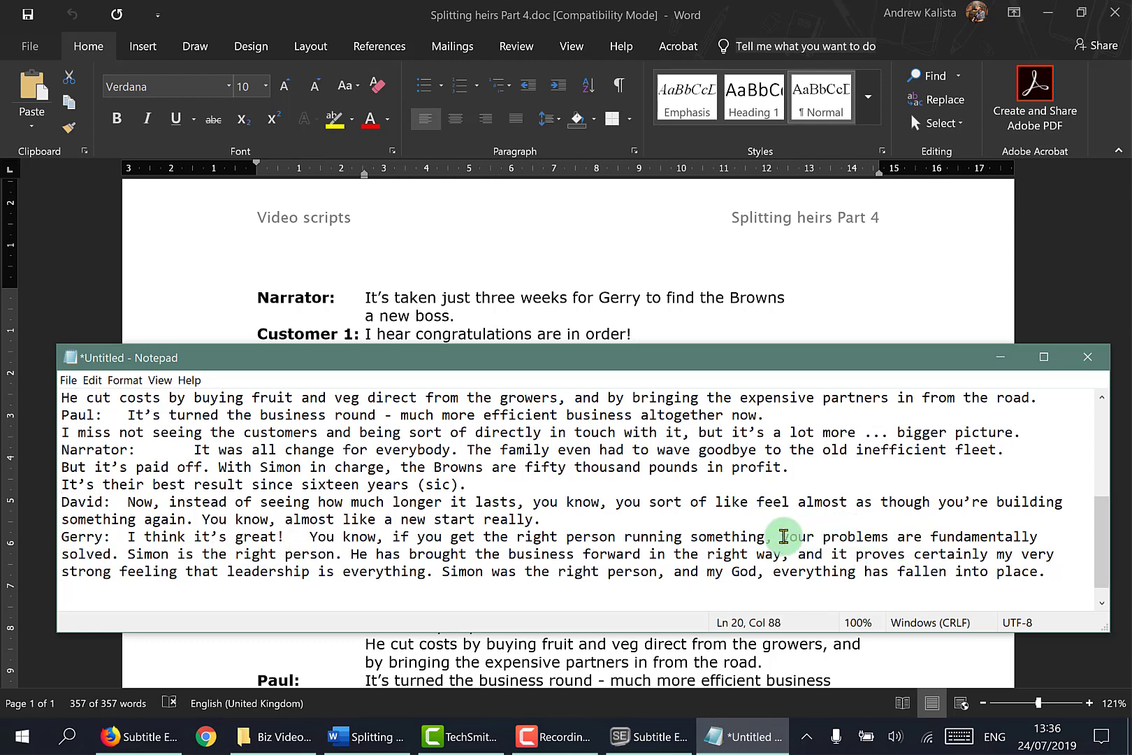
# Step: Split the script's final speech into four lines, breaking after "running something,", after "is the right person." and after "leadership is everything."
pyautogui.press('Return')
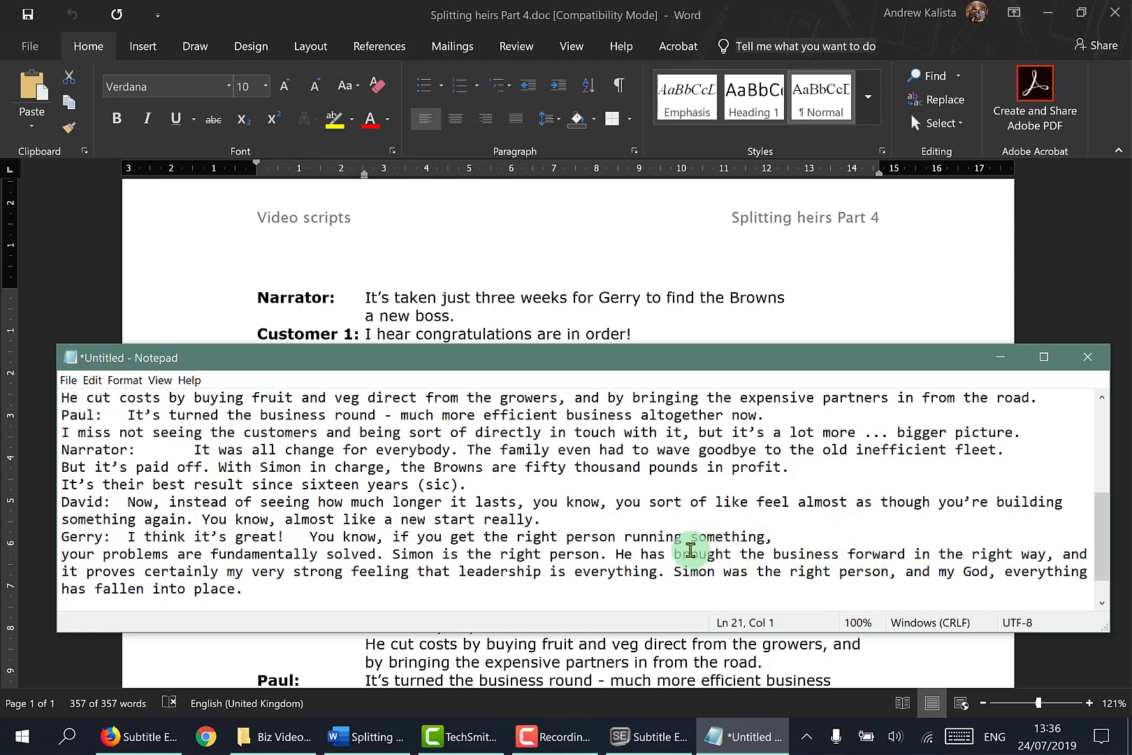
pyautogui.press('Return')
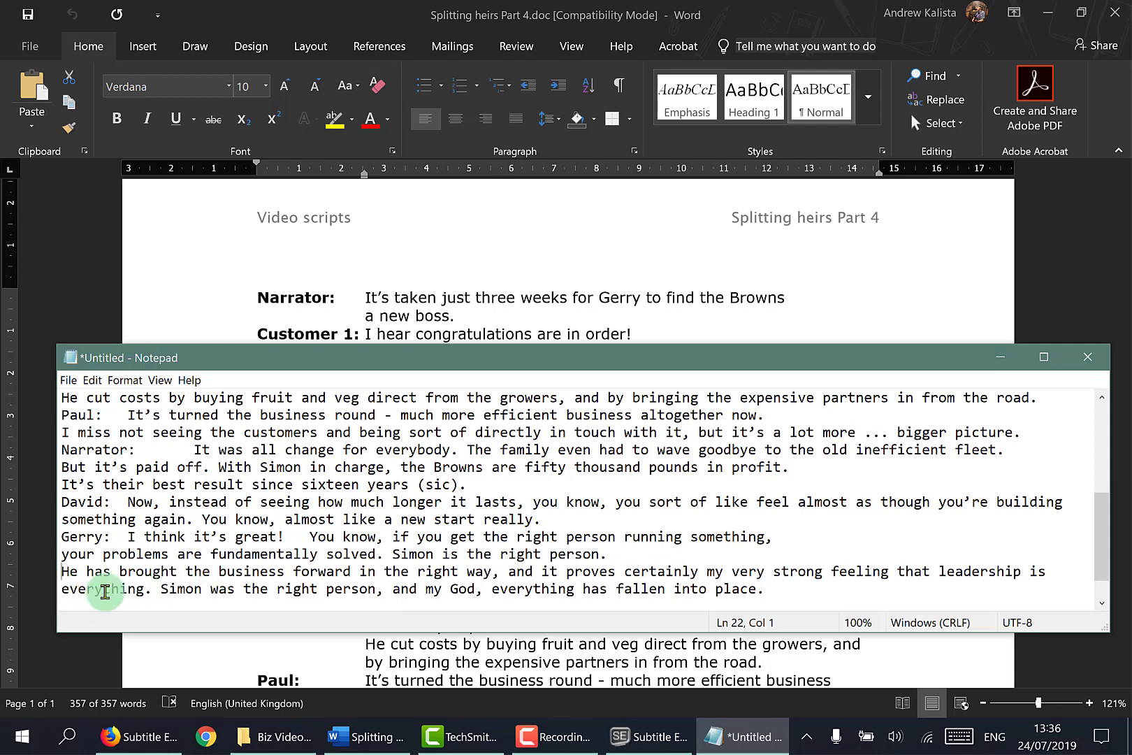
pyautogui.press('Return')
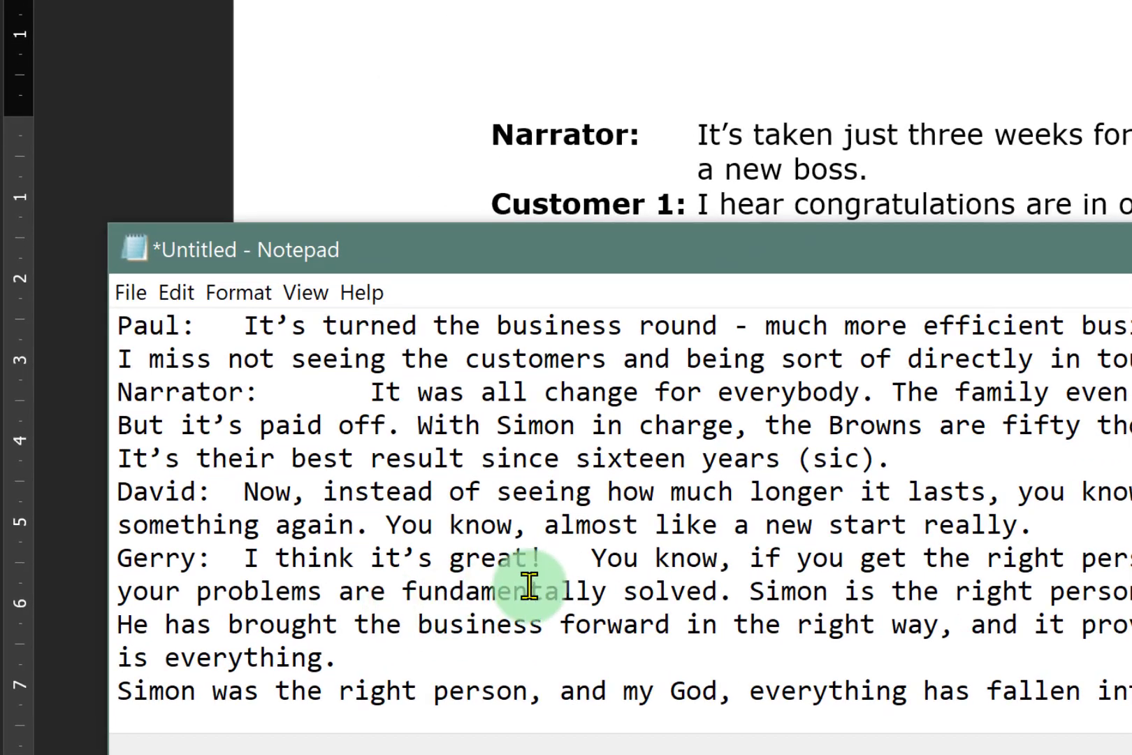
# Step: Start saving the script as a new file in the Biz Video - Splitting Heirs folder, within My Richmond Lessons 2017 on the Desktop
pyautogui.click(134, 294)
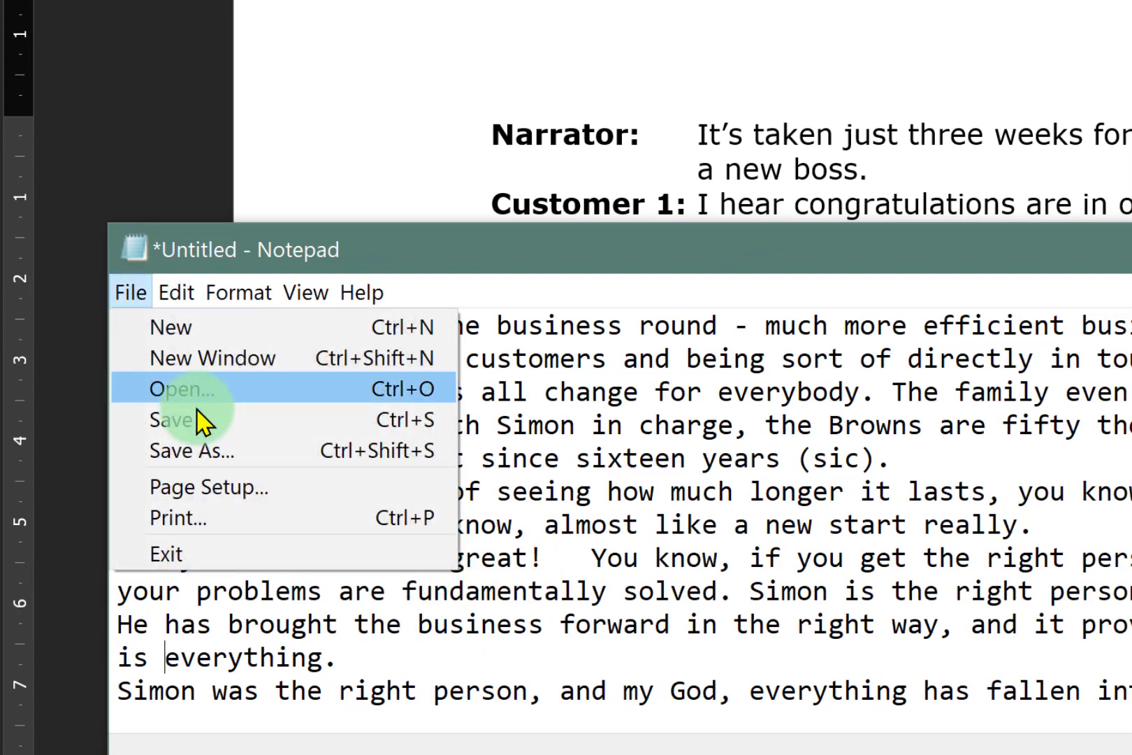
pyautogui.click(222, 463)
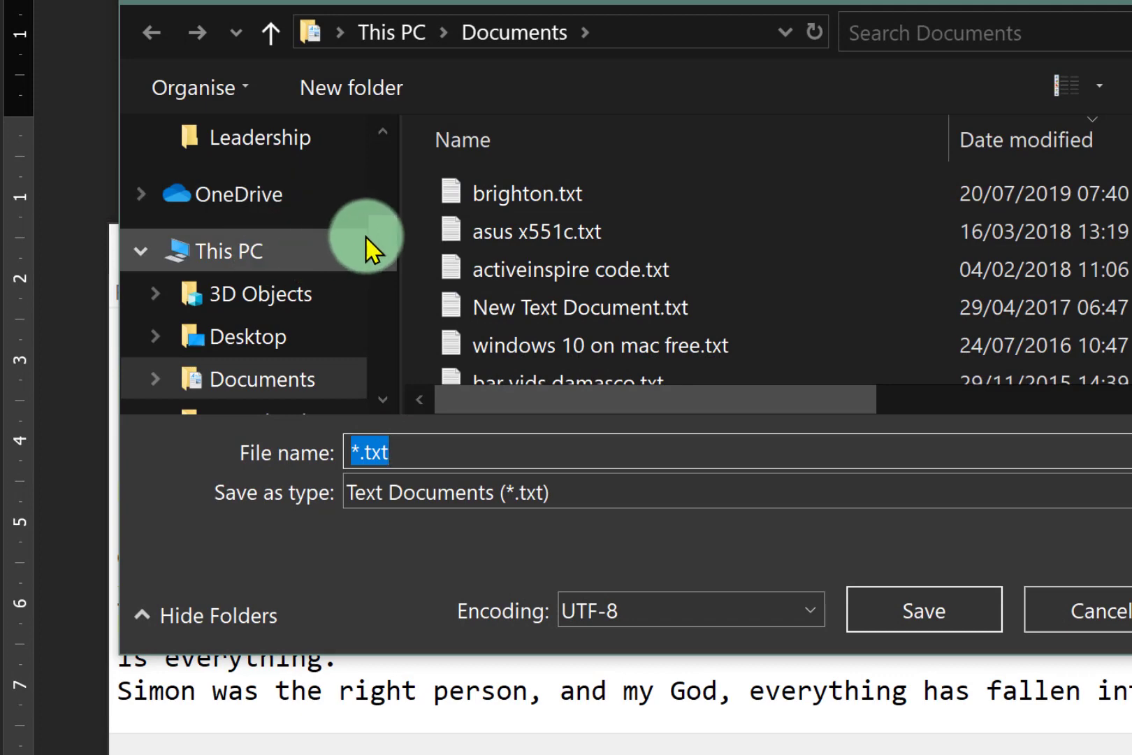
pyautogui.moveTo(379, 234); pyautogui.dragTo(377, 274)
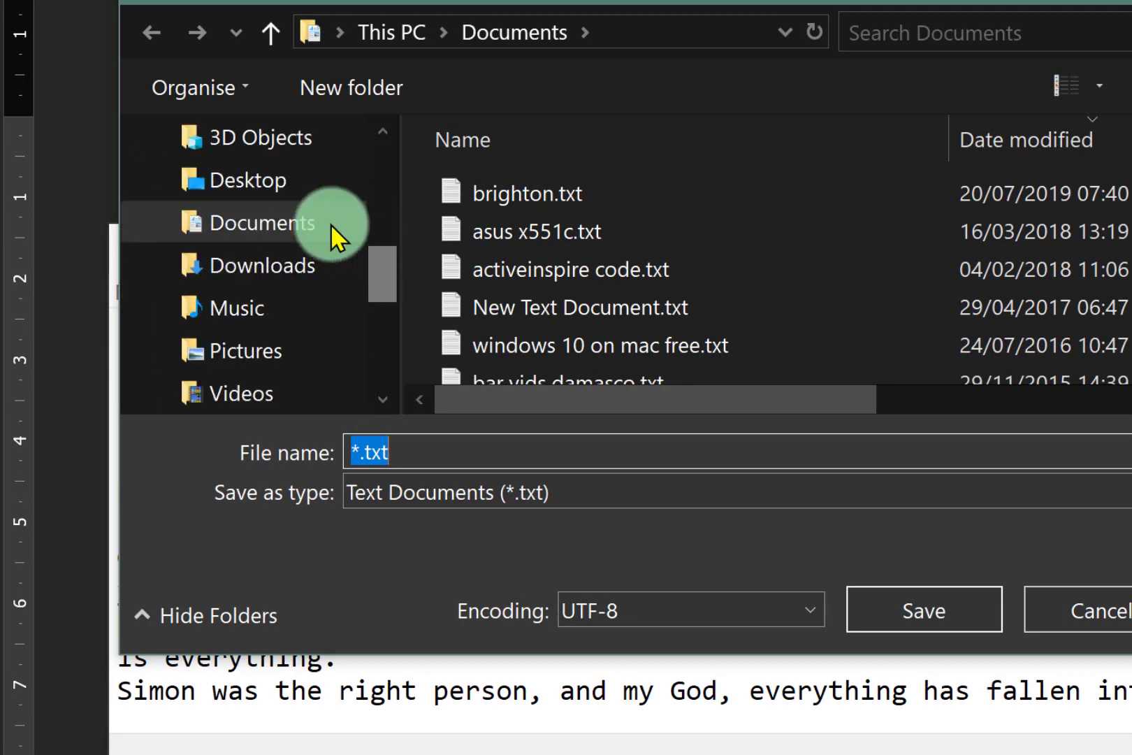
pyautogui.click(271, 187)
pyautogui.doubleClick(607, 306)
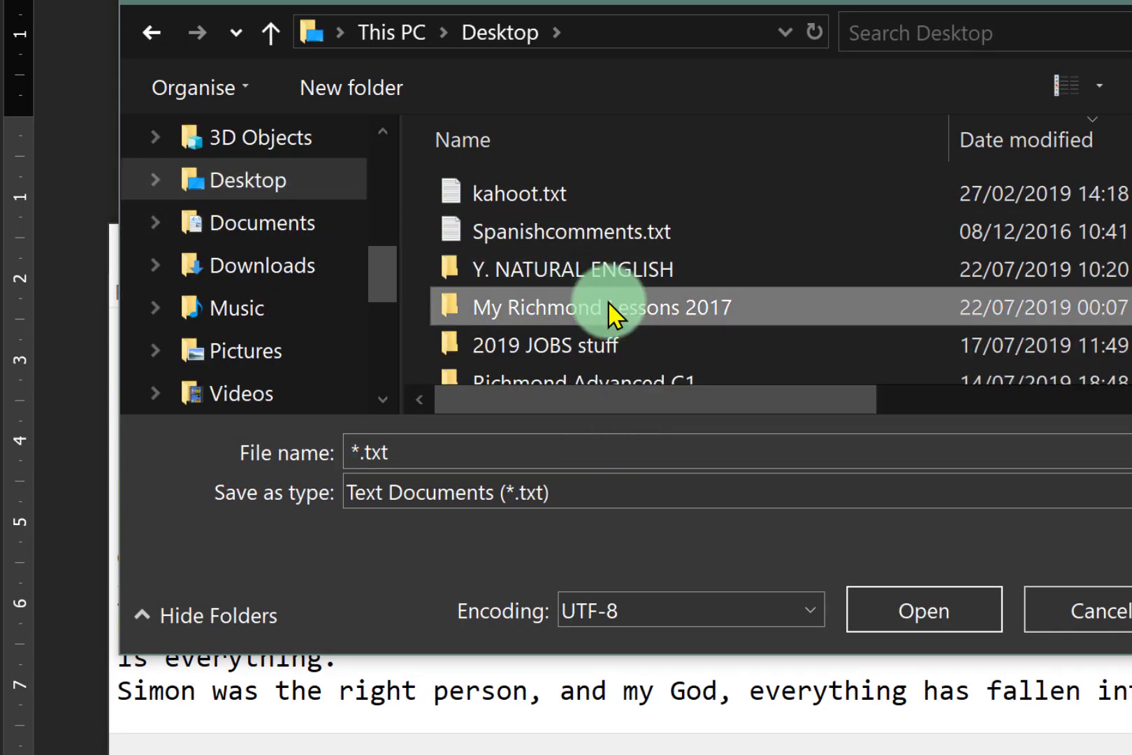
pyautogui.doubleClick(570, 233)
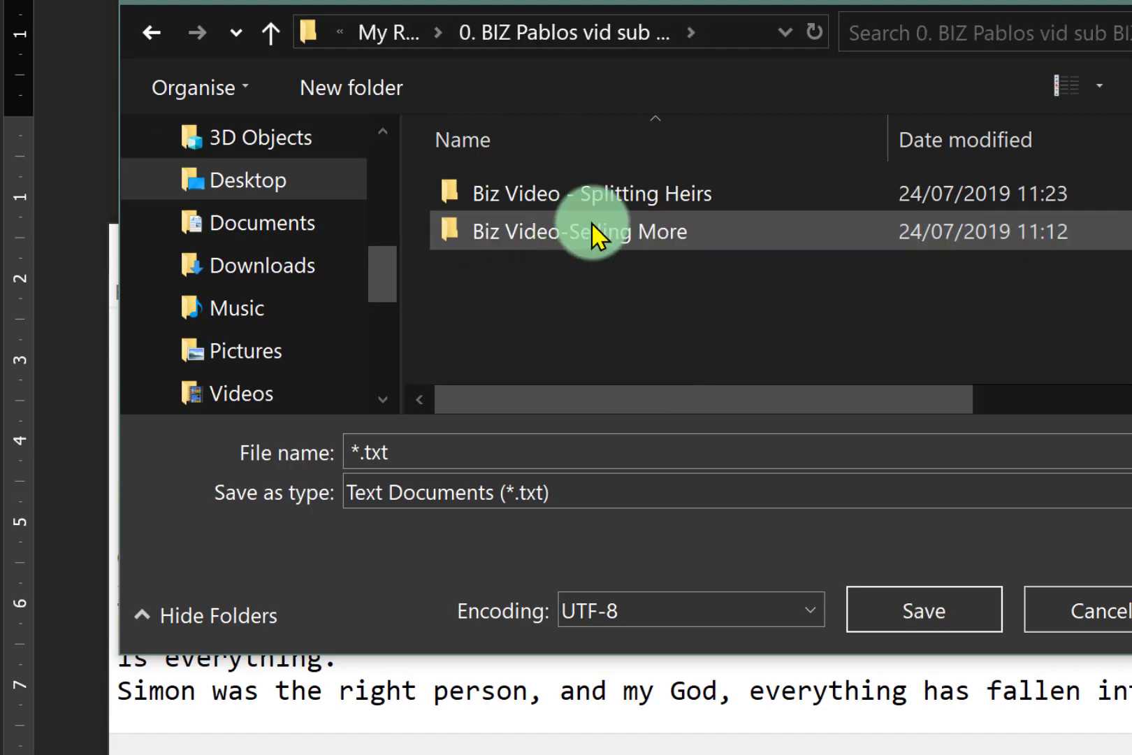
pyautogui.doubleClick(620, 194)
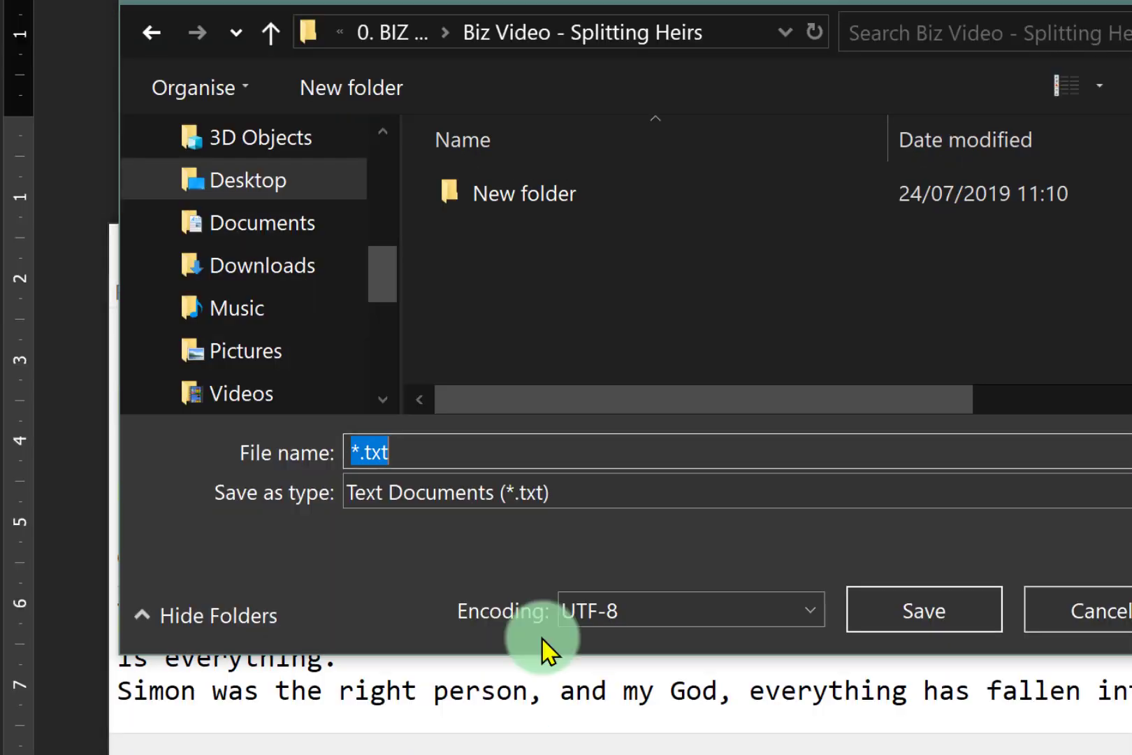
# Step: Name the text file 04.txt and save it as a text document with UTF-8 encoding
pyautogui.write('0')
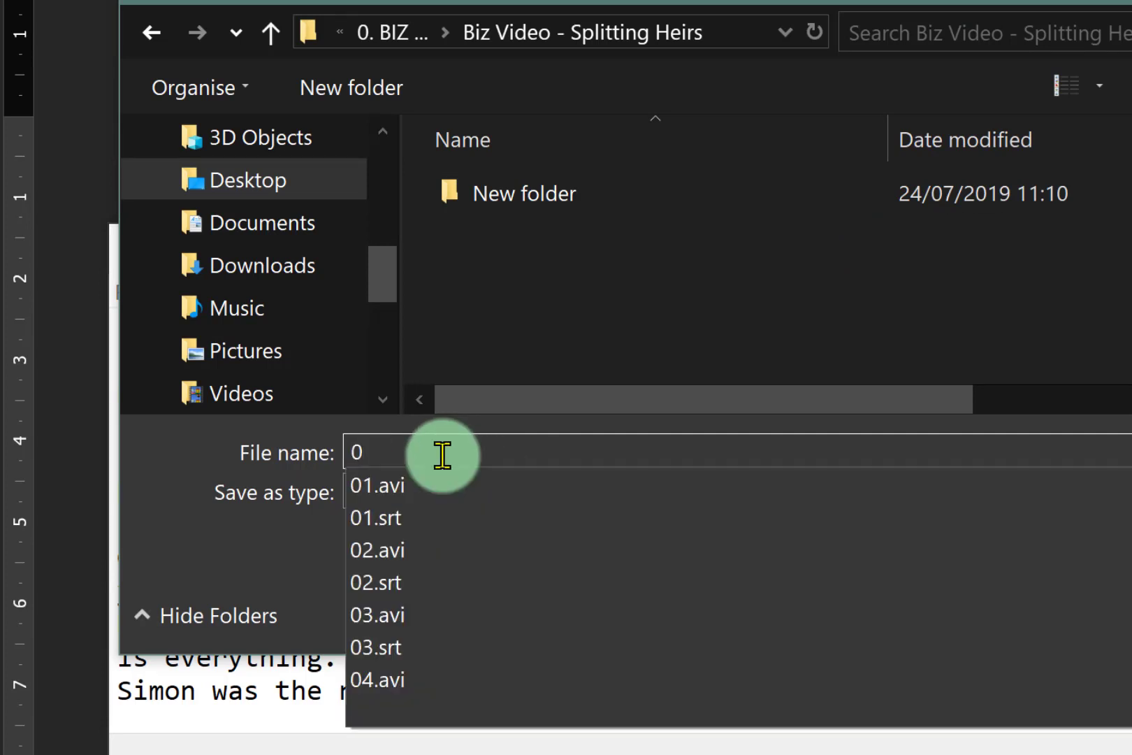
pyautogui.write('4')
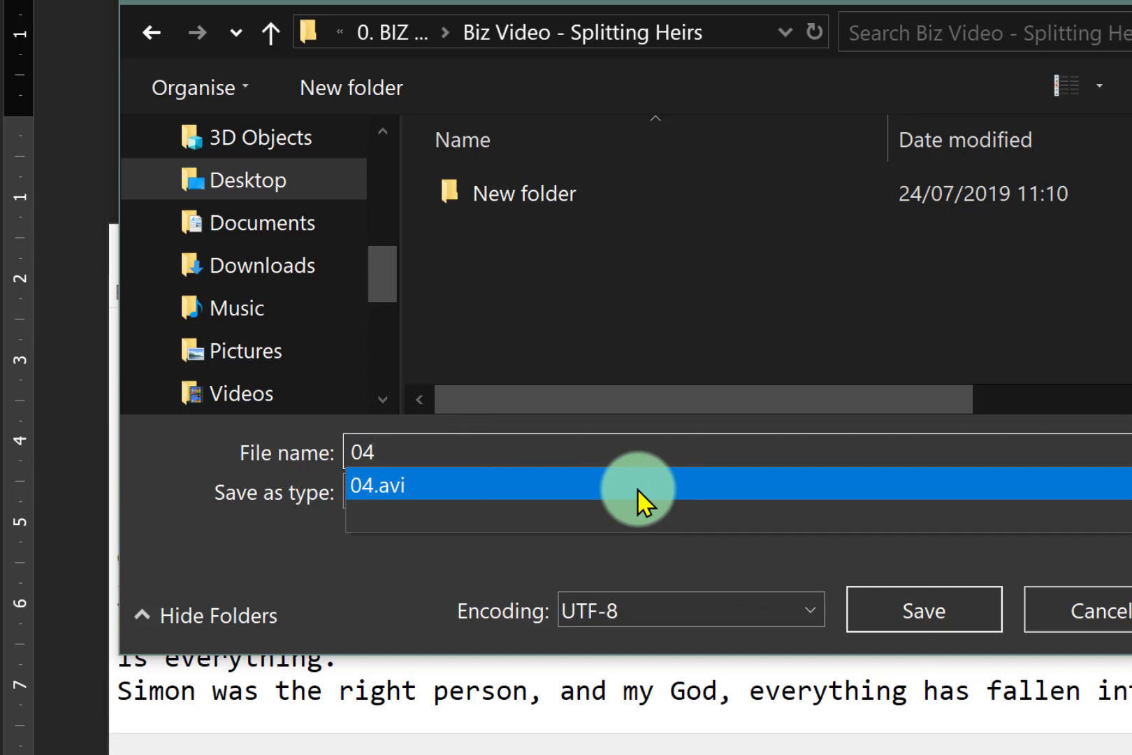
pyautogui.write('.t')
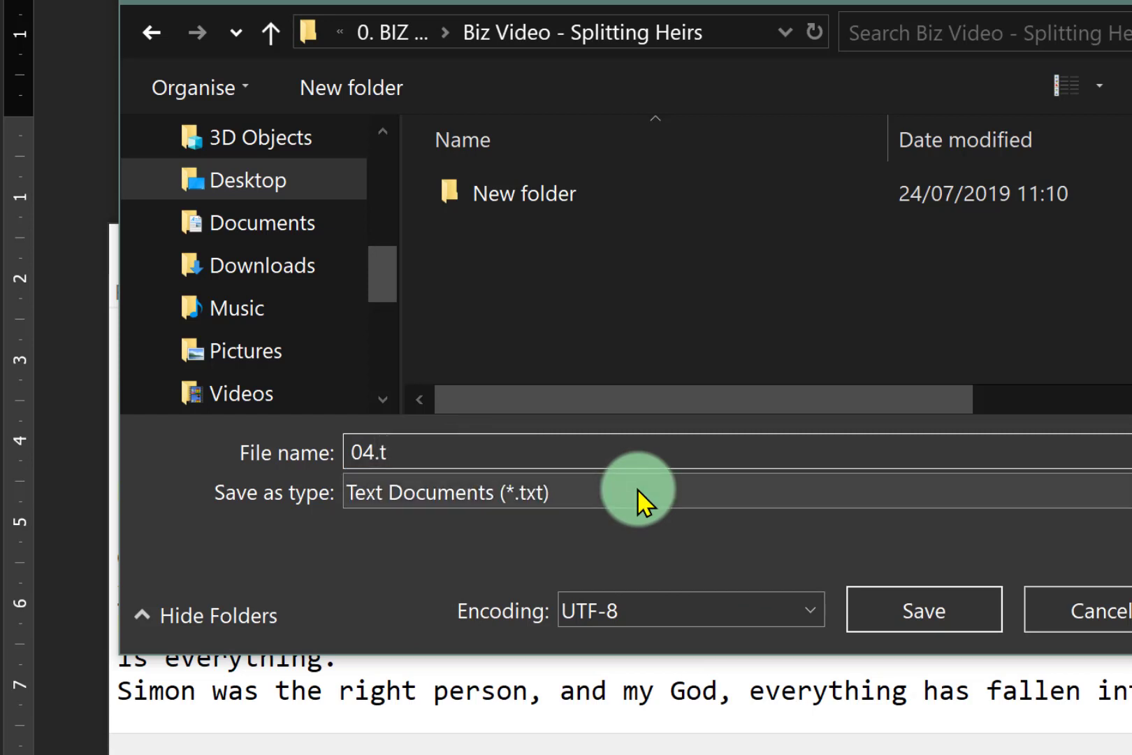
pyautogui.write('xt')
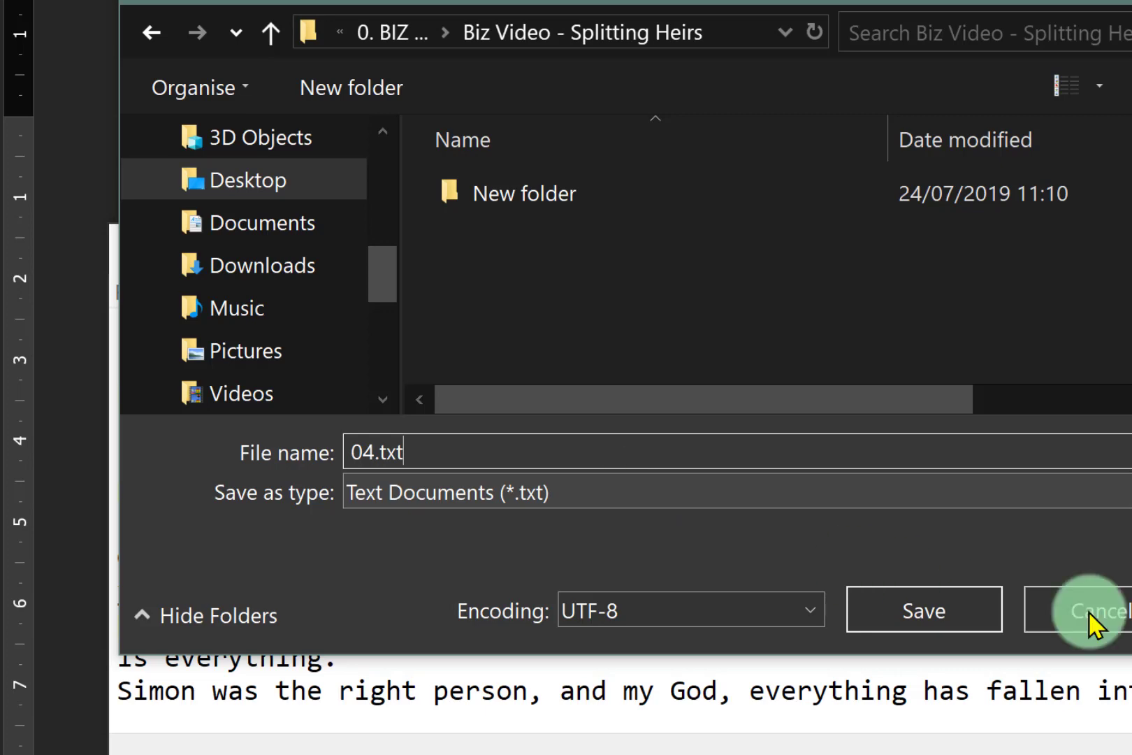
pyautogui.click(903, 610)
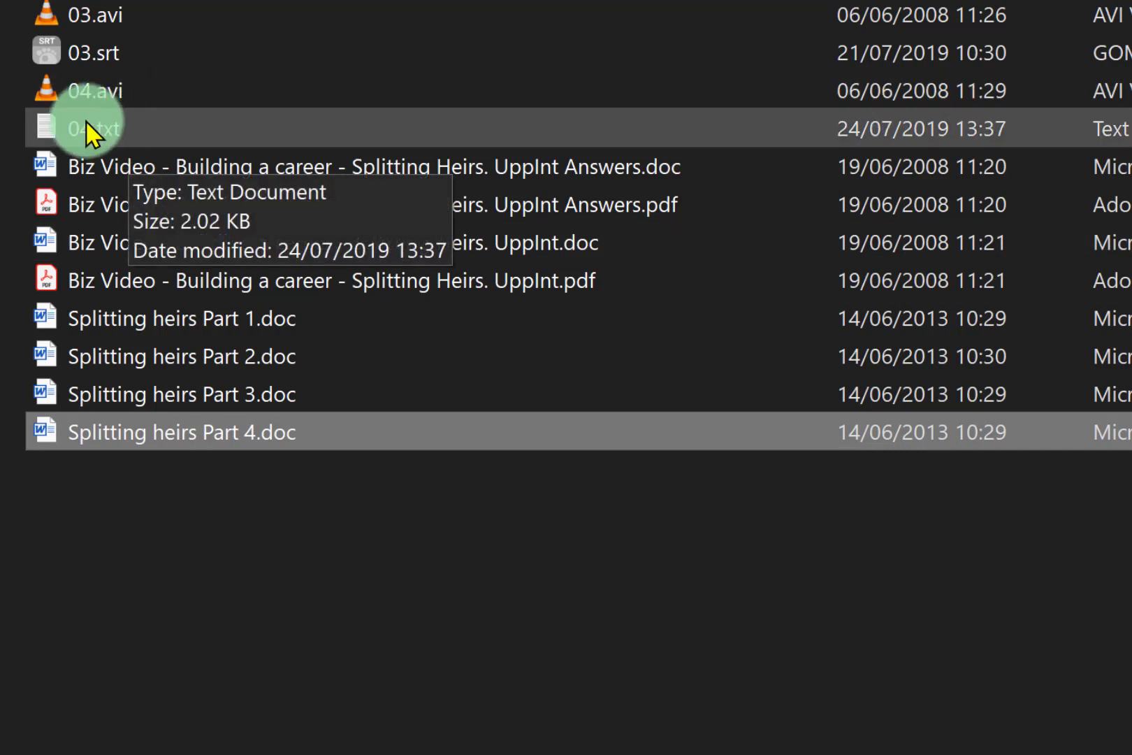
# Step: Select the saved 04.txt in its folder, then close its Notepad window
pyautogui.click(85, 121)
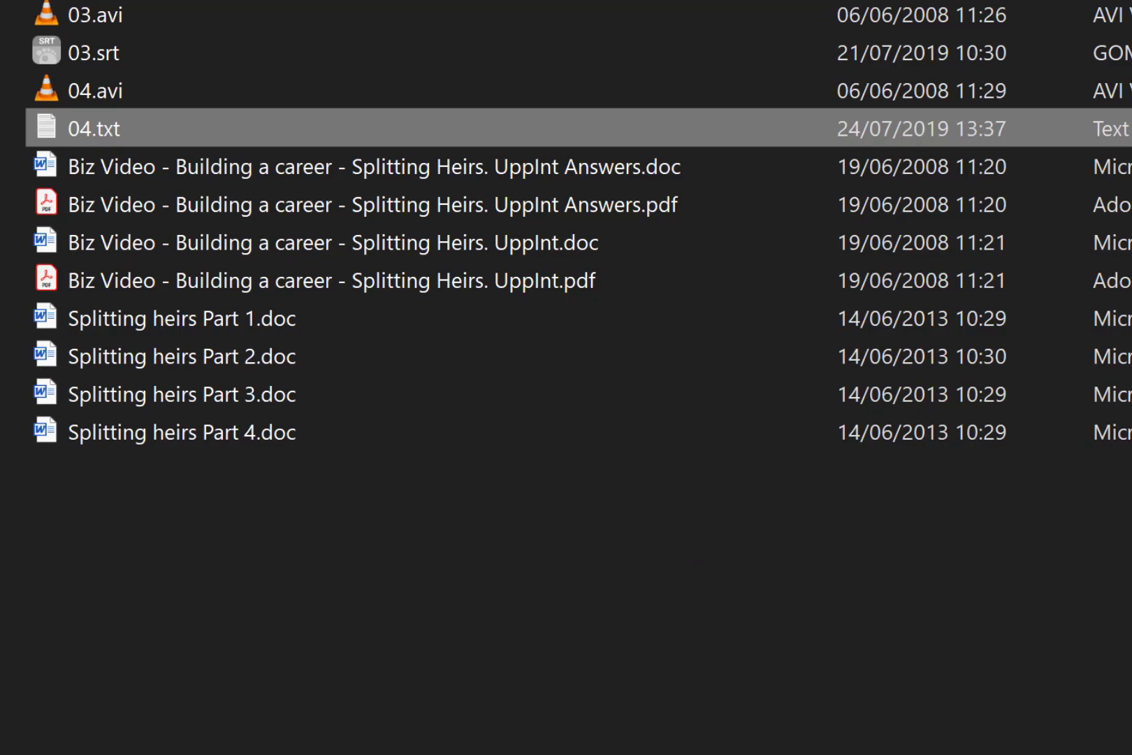
pyautogui.hotkey('alt', 'Tab')
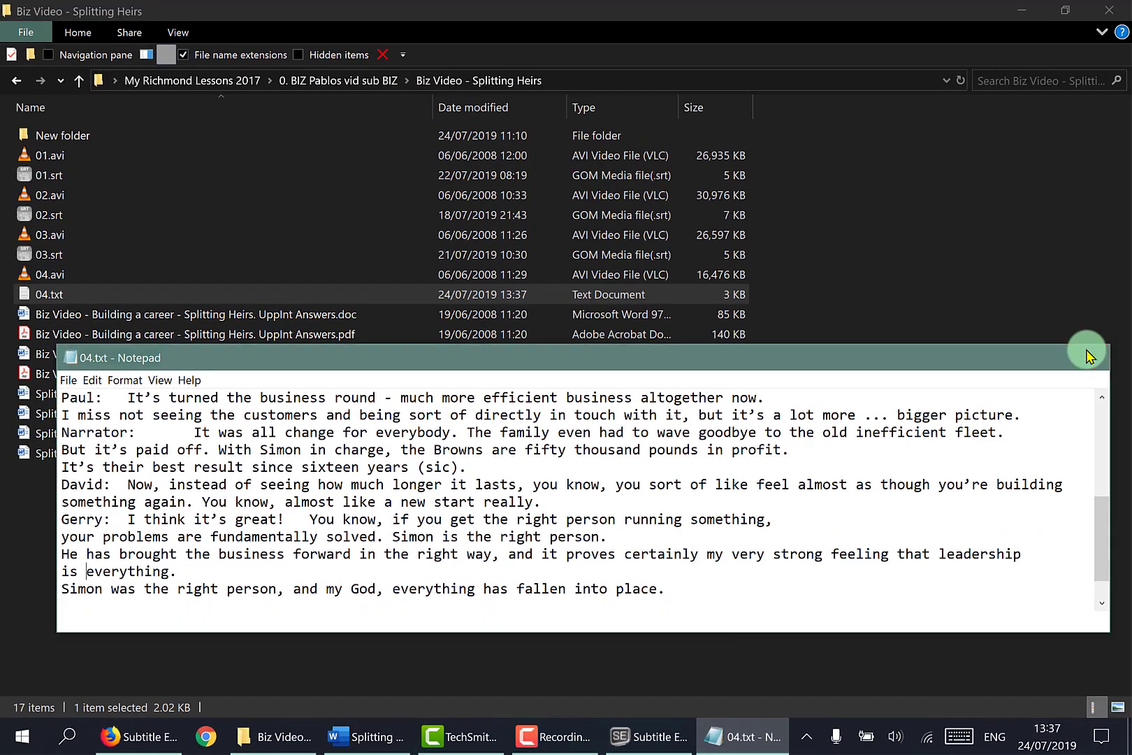
pyautogui.click(1084, 349)
# Step: Switch to Subtitle Edit and load 04.txt from the Biz Video - Splitting Heirs folder for plain text import
pyautogui.click(716, 735)
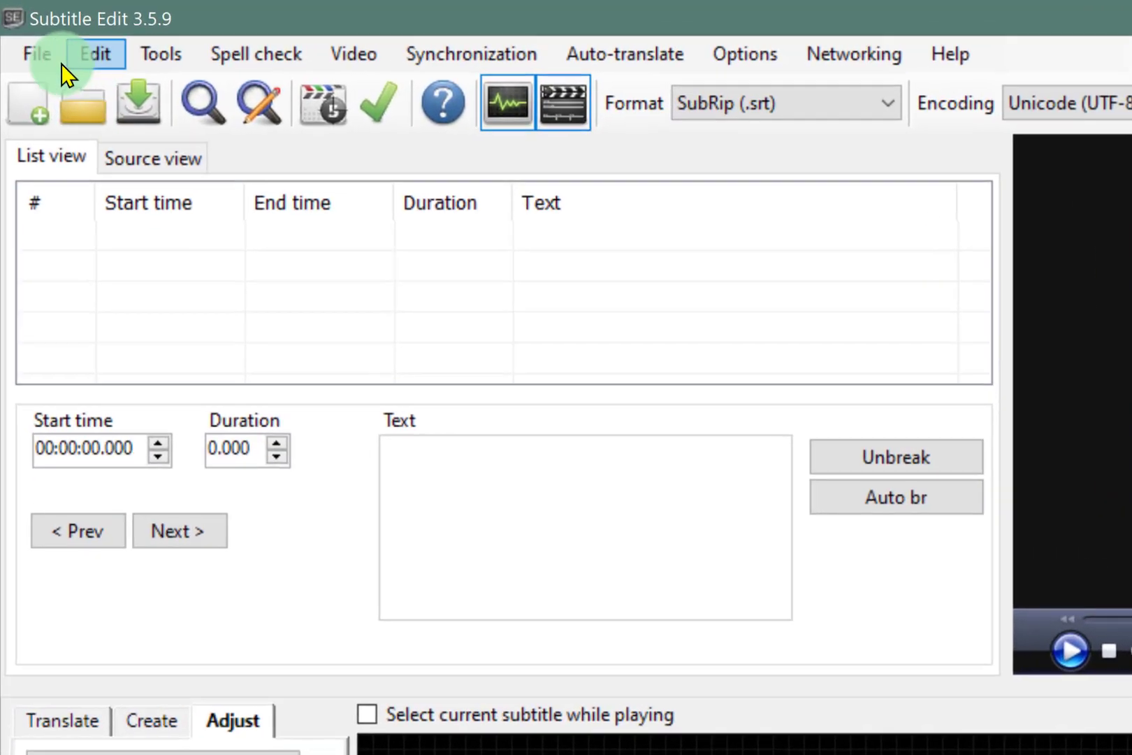
pyautogui.click(20, 31)
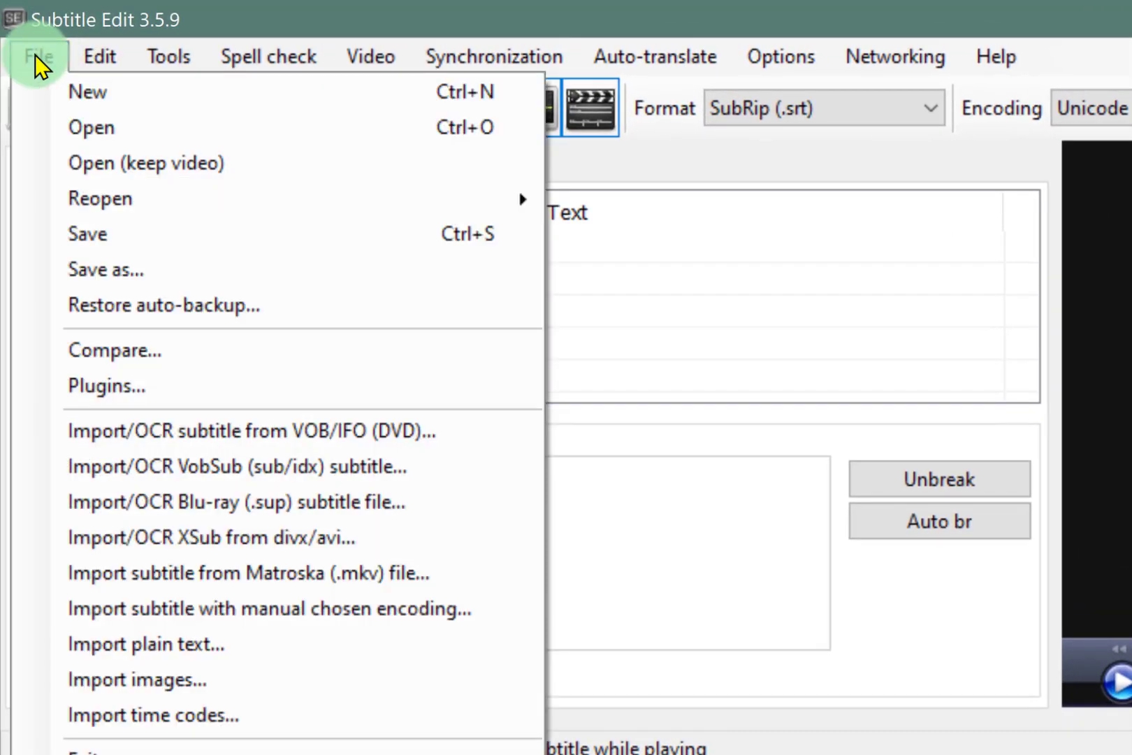
pyautogui.click(206, 646)
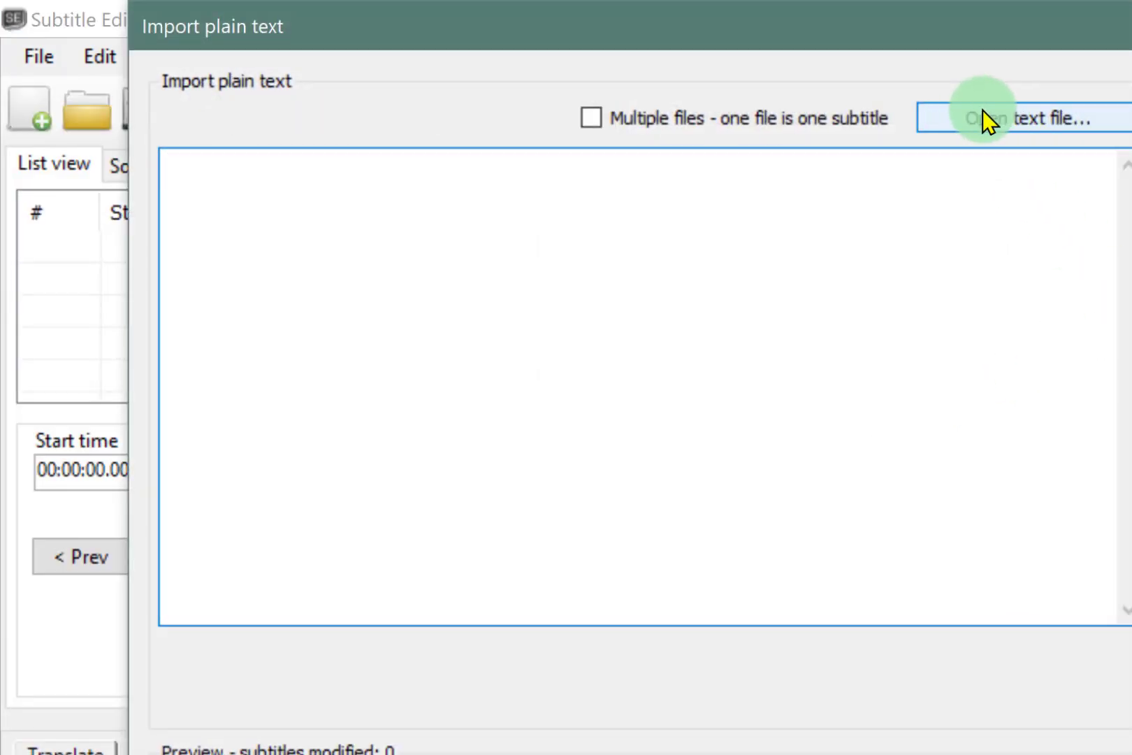
pyautogui.click(1024, 118)
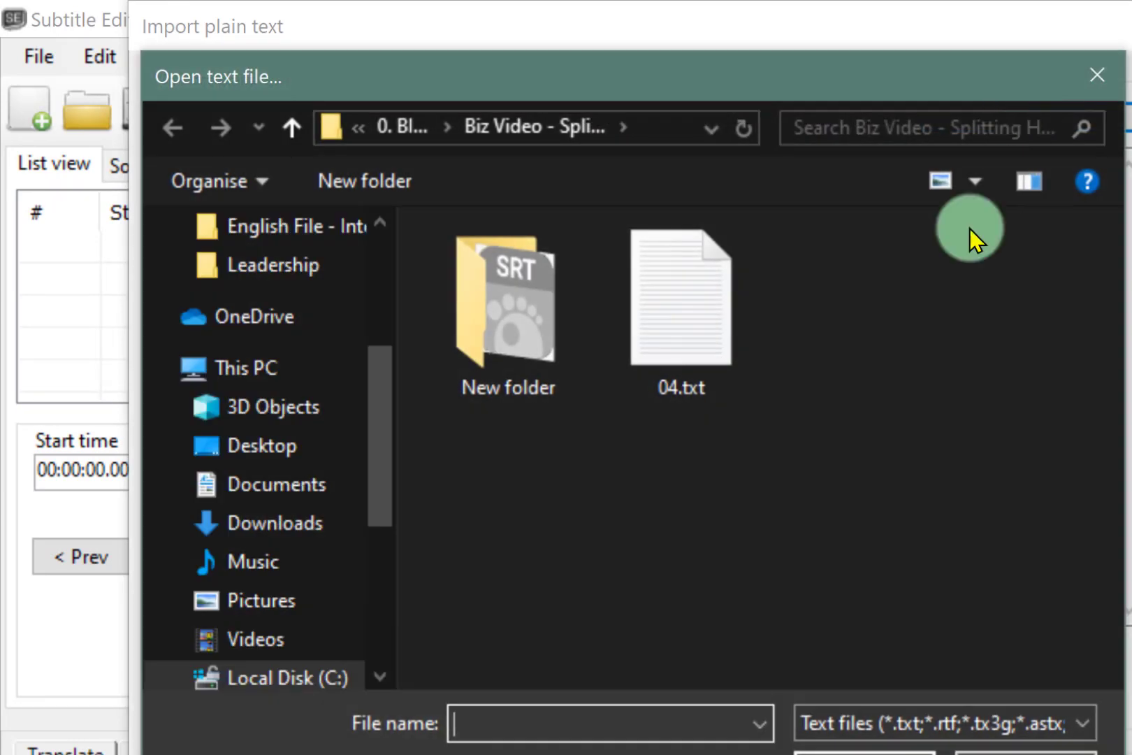
pyautogui.click(700, 337)
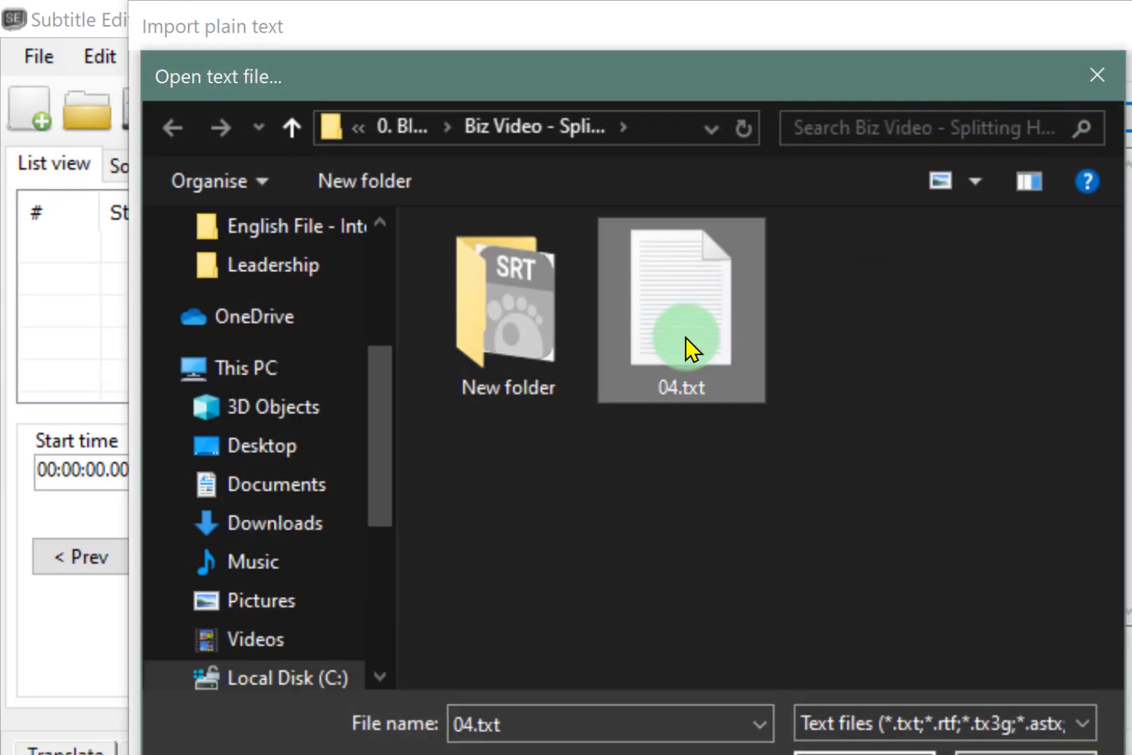
pyautogui.doubleClick(686, 338)
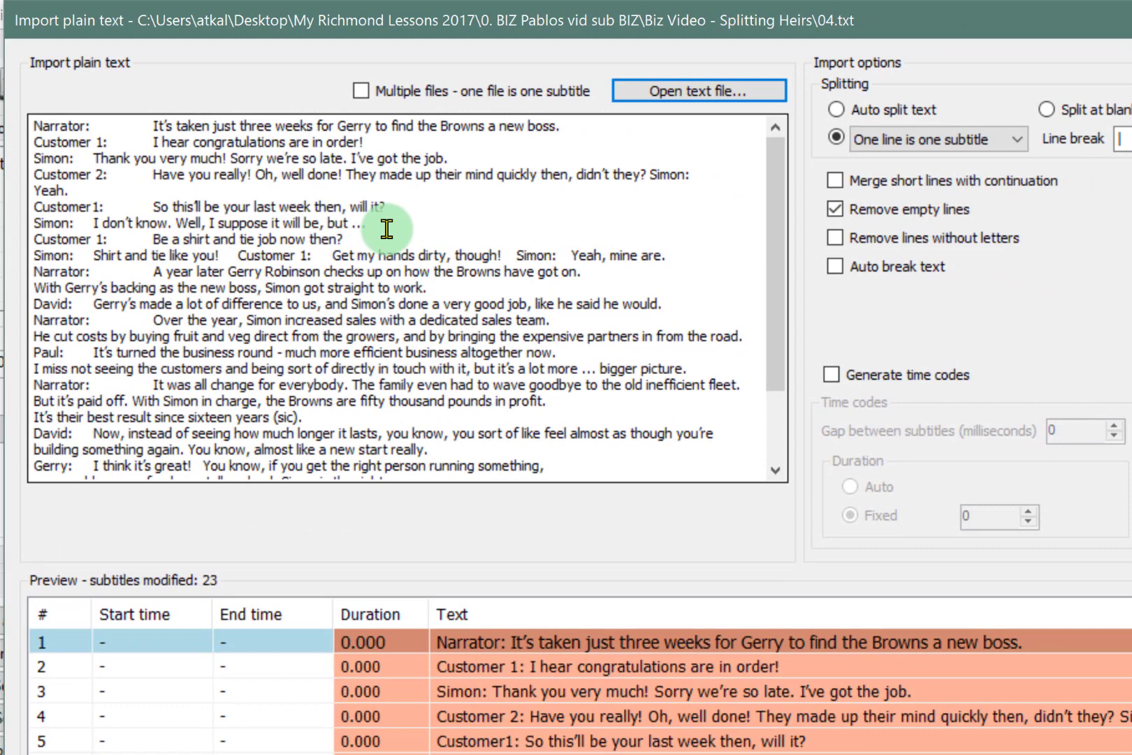
# Step: Set the import splitting to "One line is one subtitle" and import the script's lines into the subtitle list
pyautogui.click(837, 110)
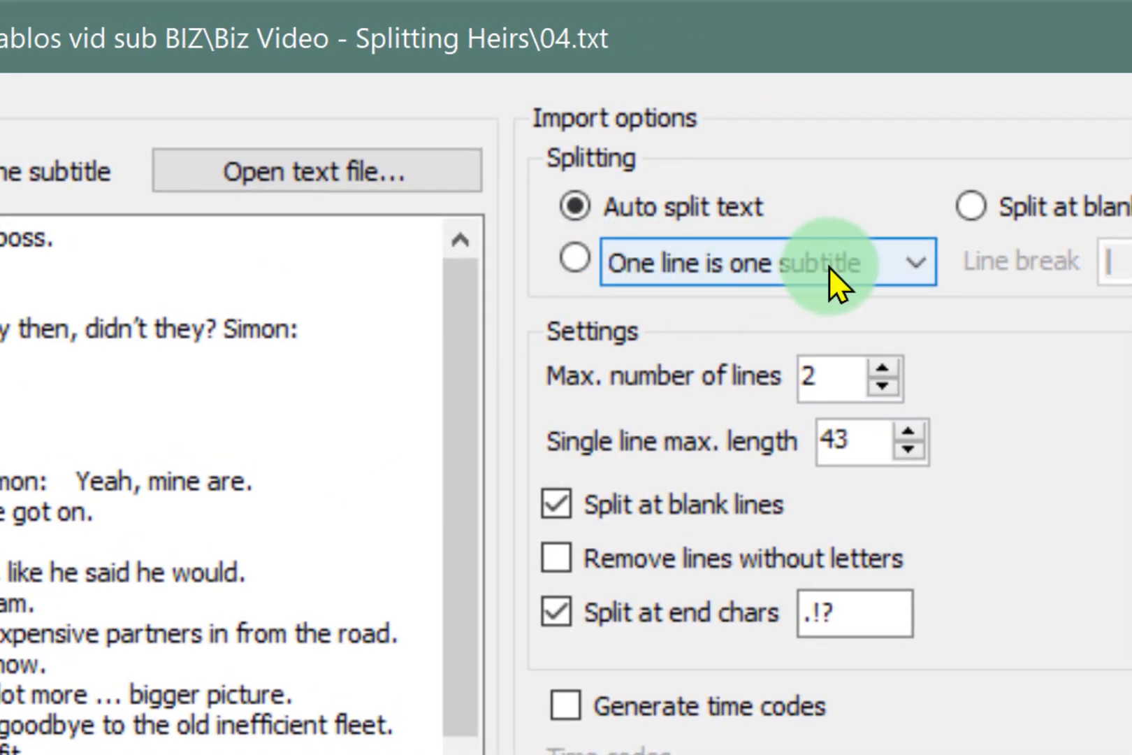
pyautogui.click(574, 258)
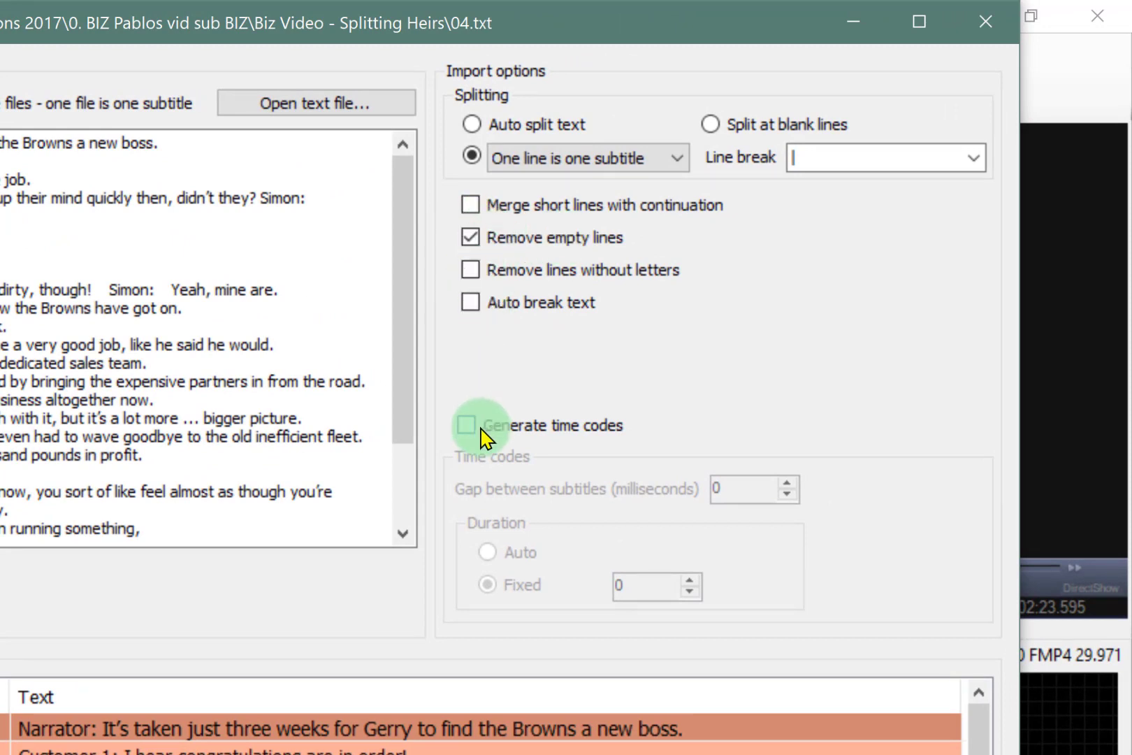
pyautogui.click(922, 26)
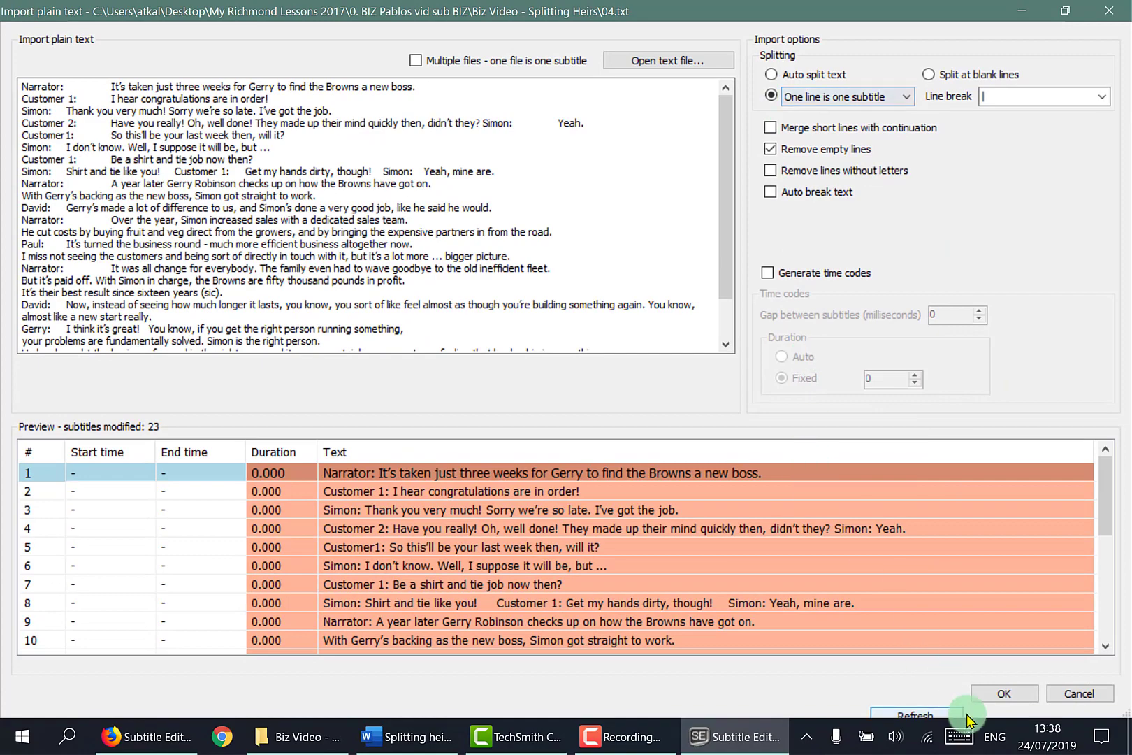
pyautogui.click(1004, 694)
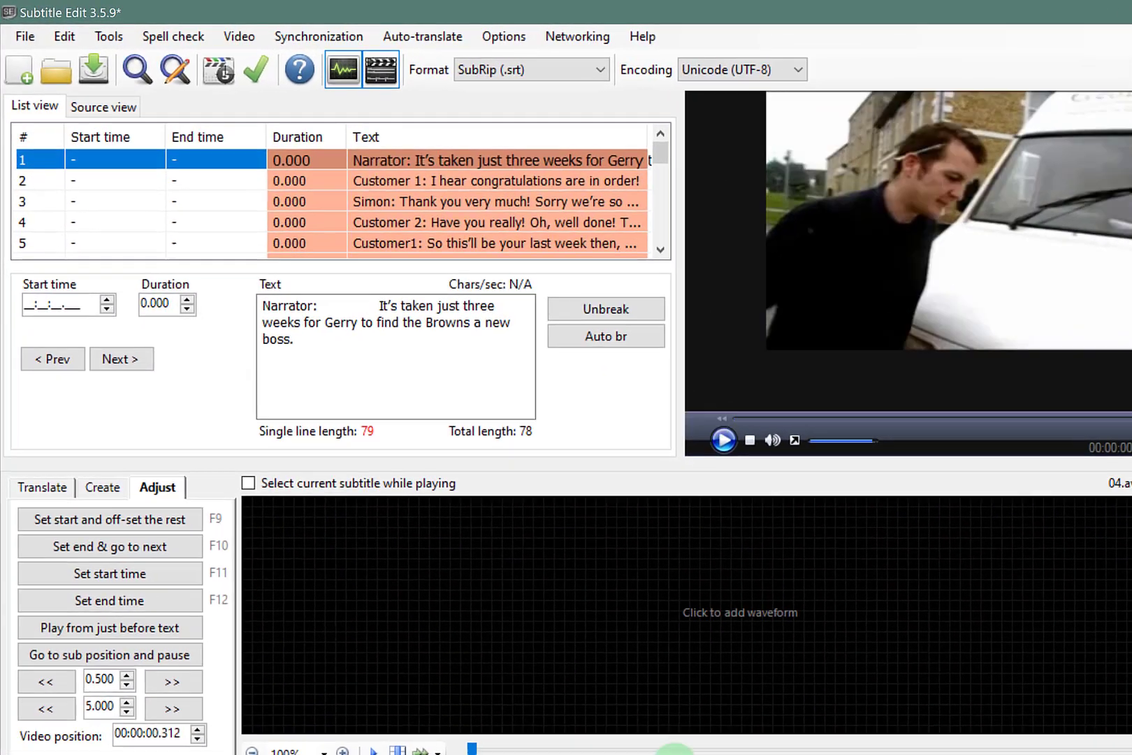
pyautogui.click(283, 288)
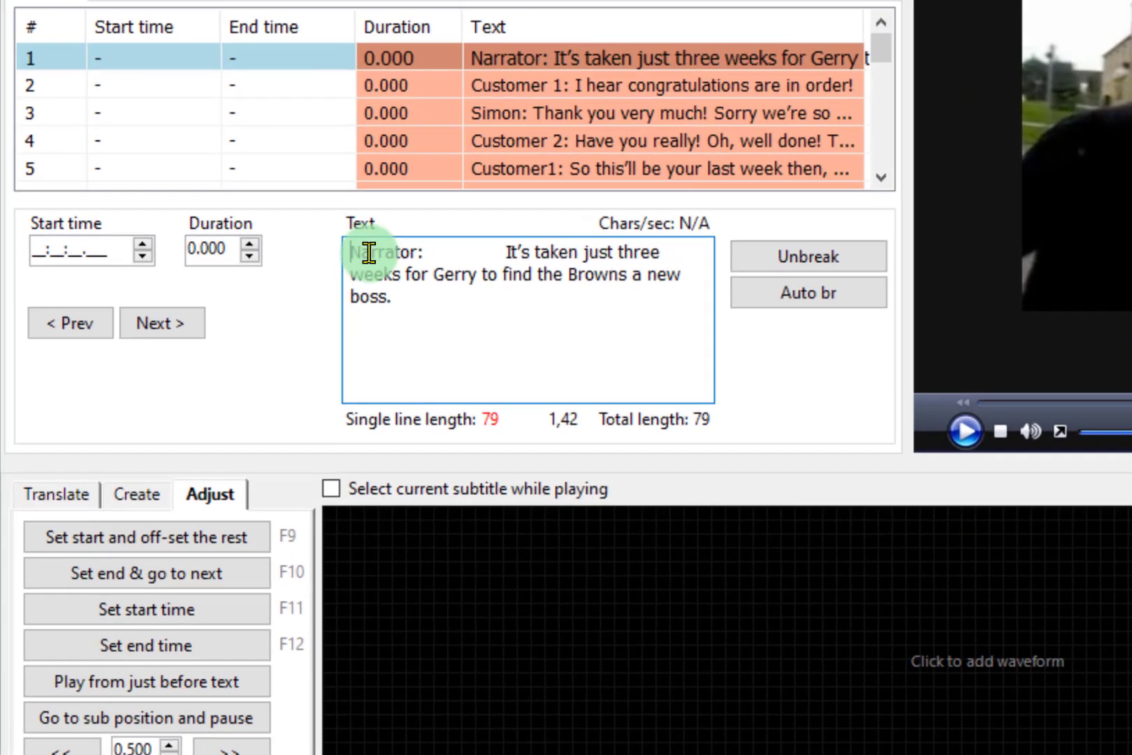
pyautogui.moveTo(306, 344); pyautogui.dragTo(414, 392)
pyautogui.click(610, 221)
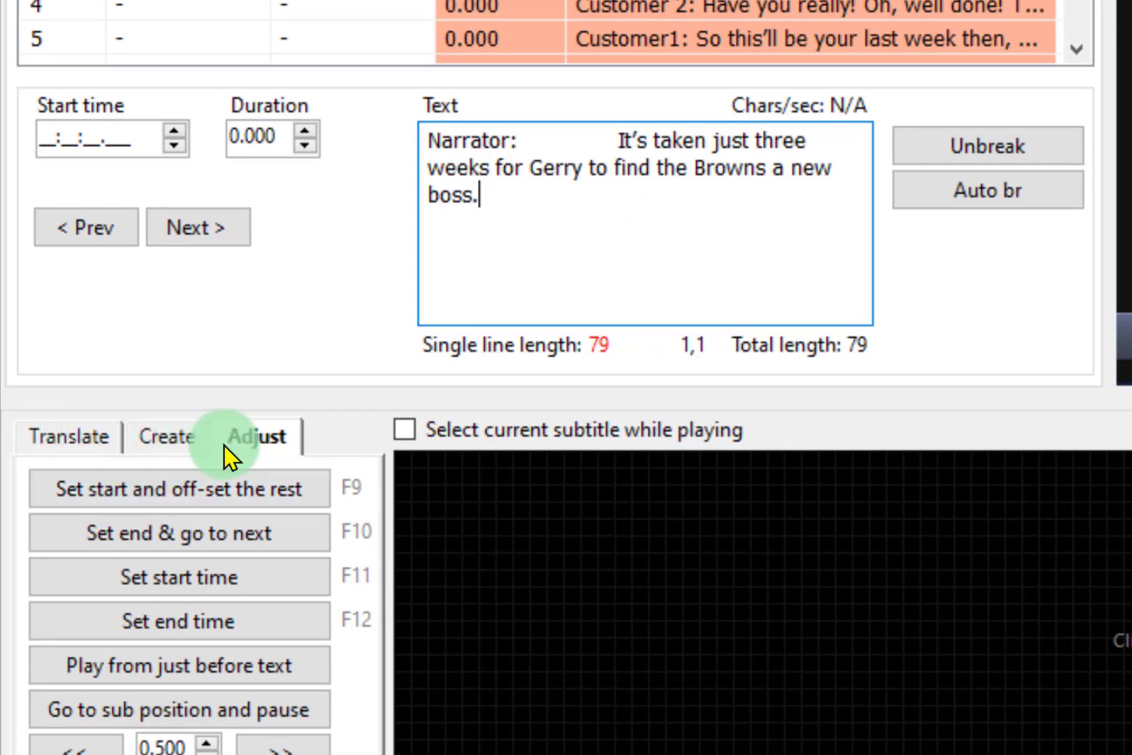
pyautogui.click(78, 453)
pyautogui.click(166, 439)
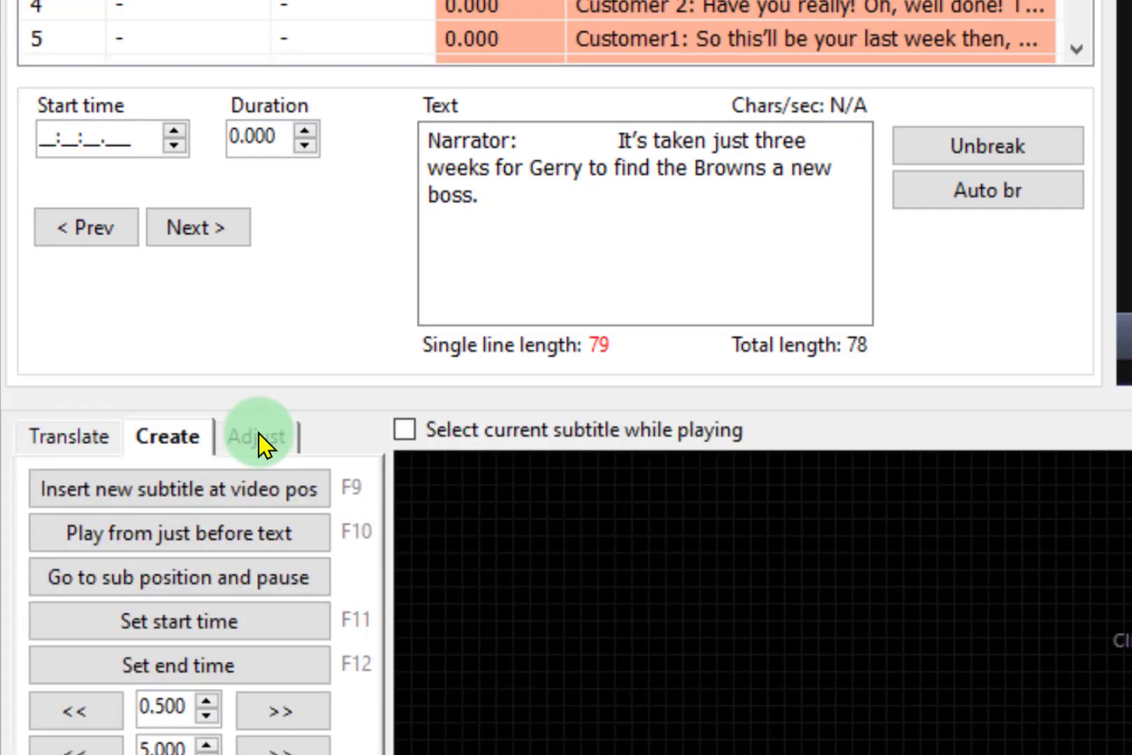
pyautogui.click(265, 441)
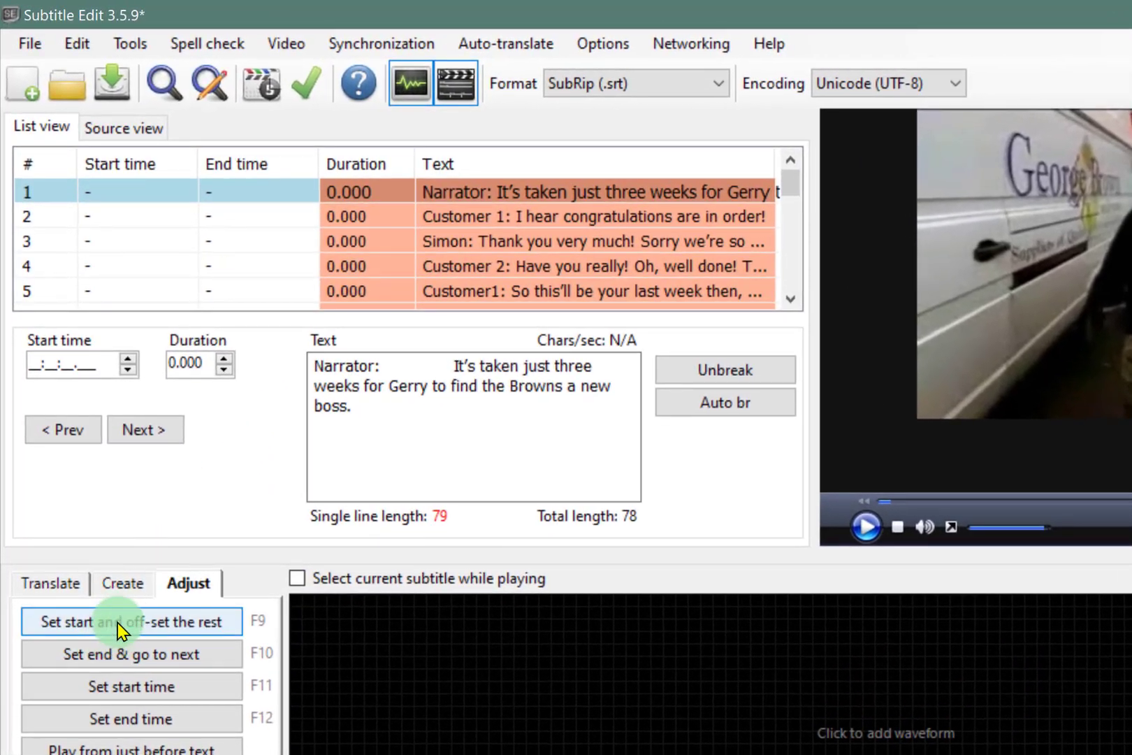
# Step: Set the first subtitle's start to 00:00:03.403 and its end to 00:00:07.093 from the video position, and move on to the second subtitle
pyautogui.click(129, 688)
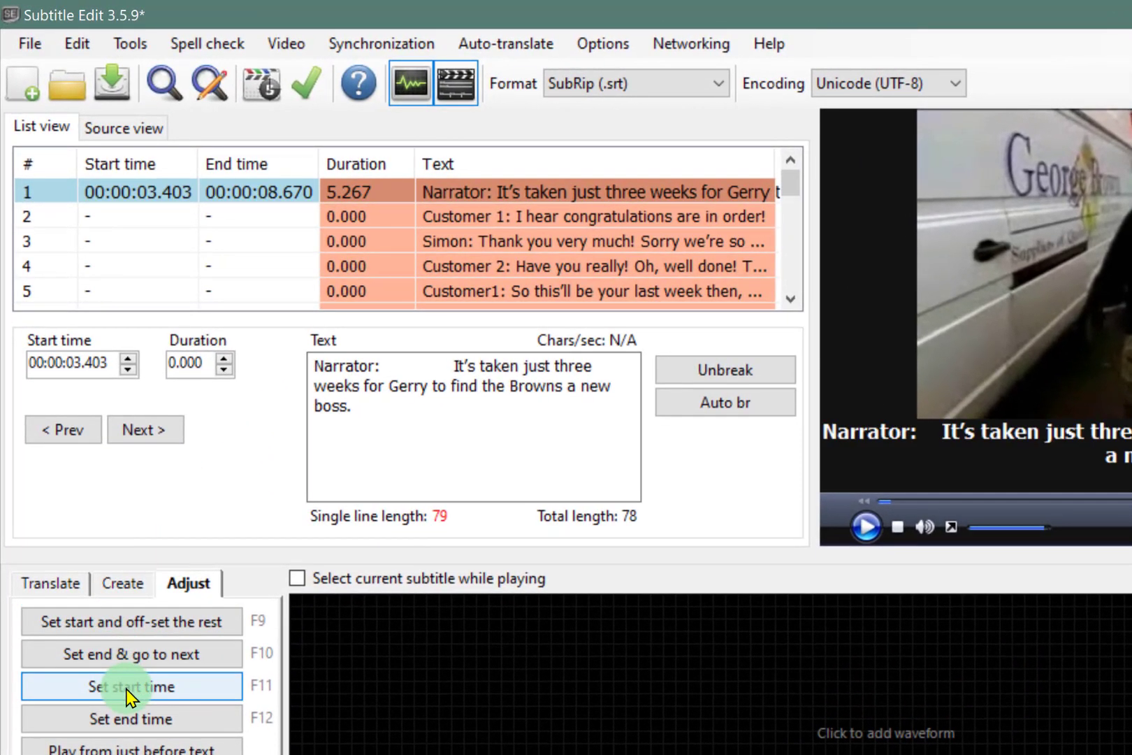
pyautogui.click(864, 526)
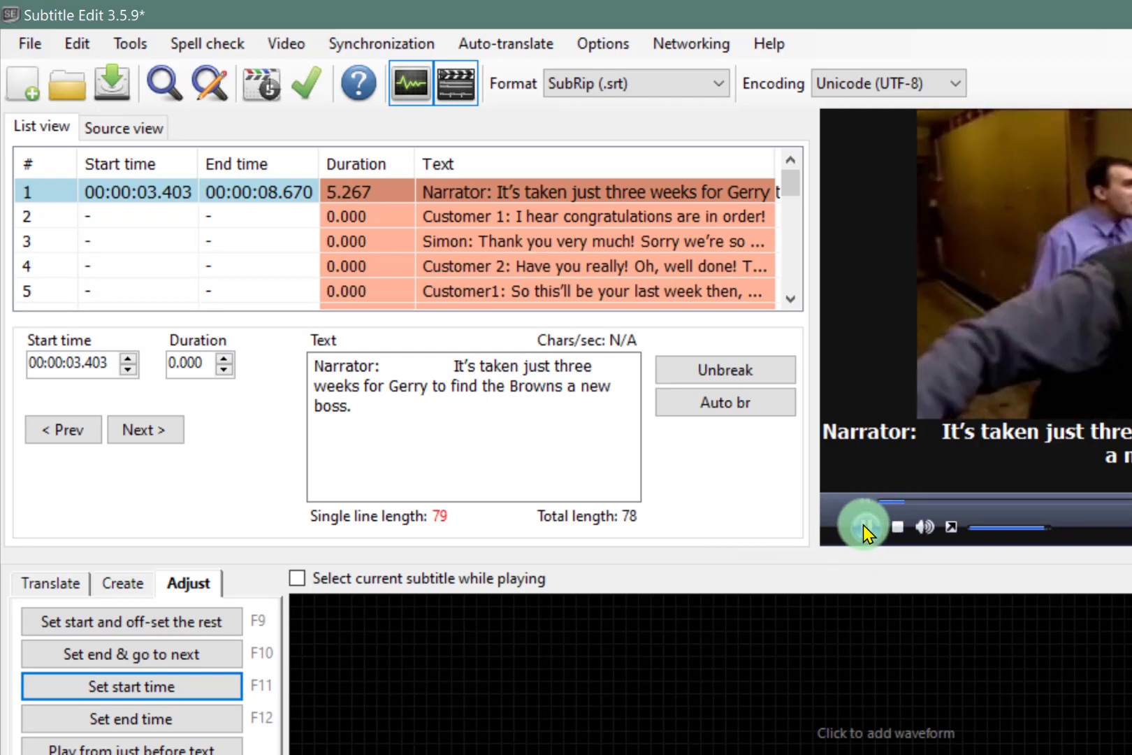
pyautogui.click(864, 526)
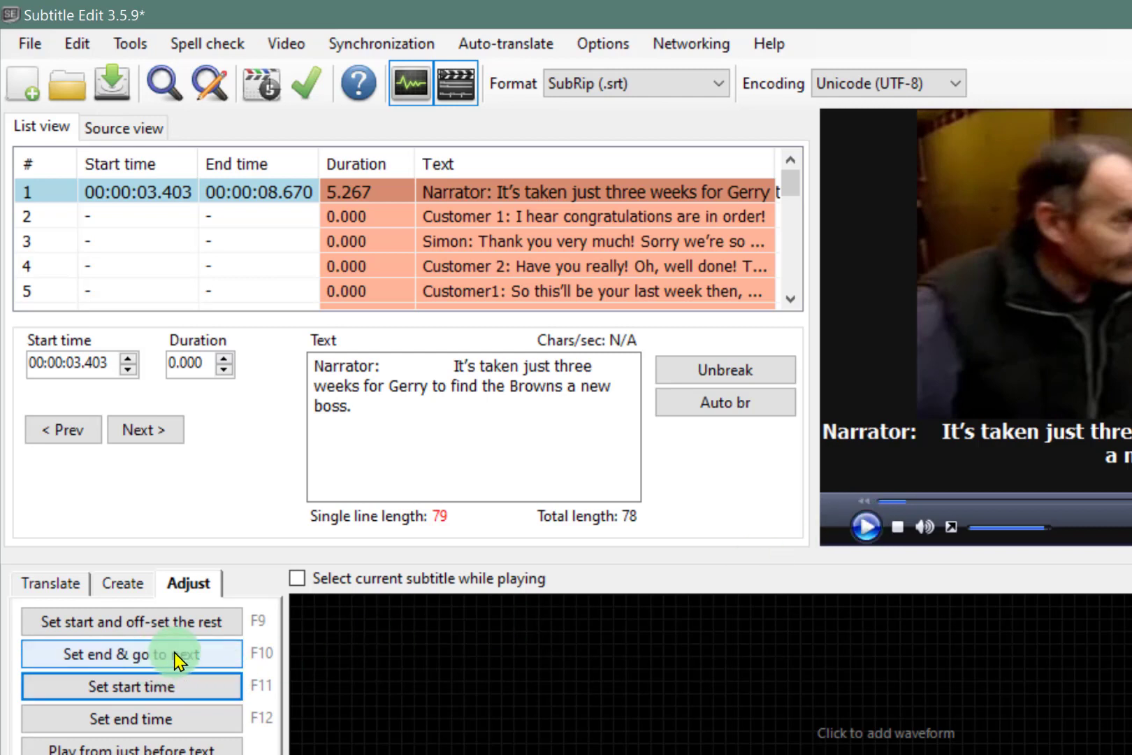
pyautogui.click(189, 663)
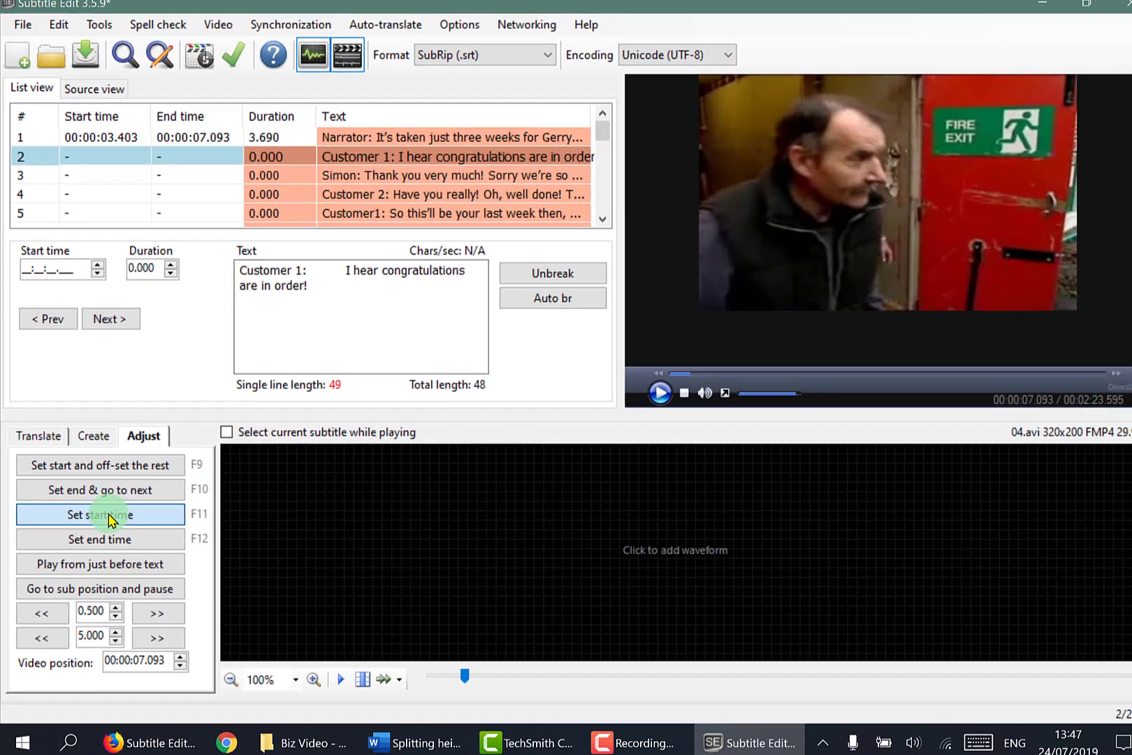
# Step: Set the second subtitle's start to 00:00:07.093 and its end to video position 00:00:09.092, and move on to the third subtitle
pyautogui.click(214, 595)
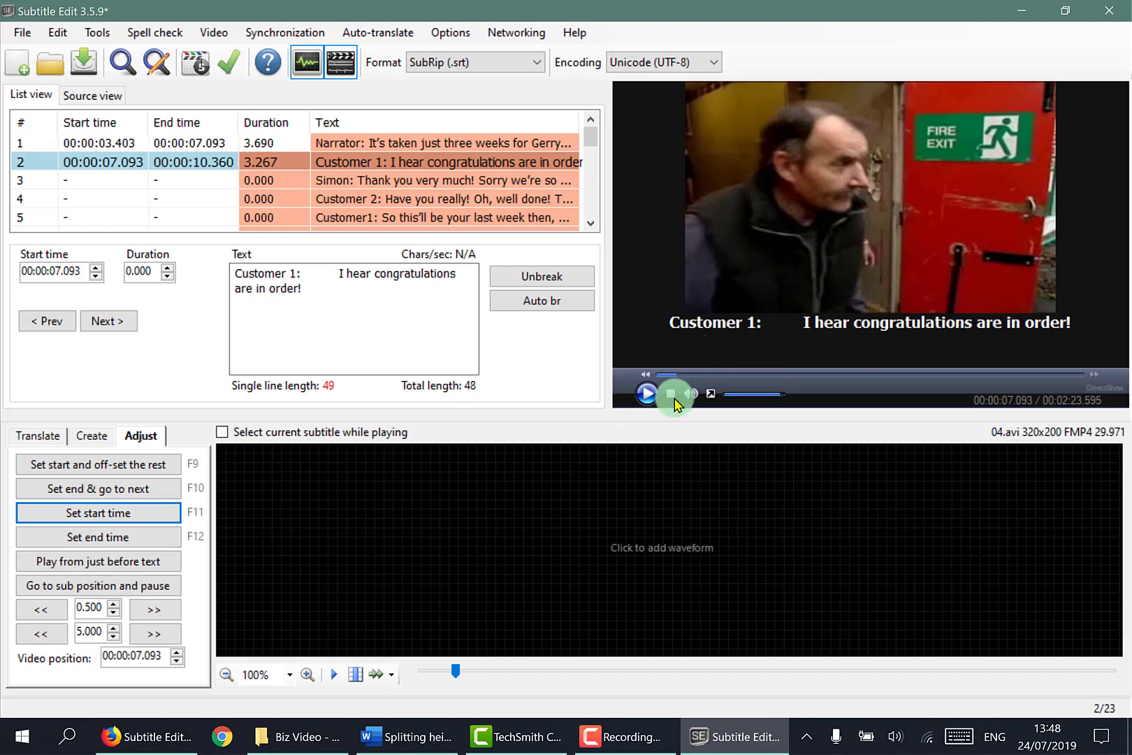
pyautogui.click(644, 395)
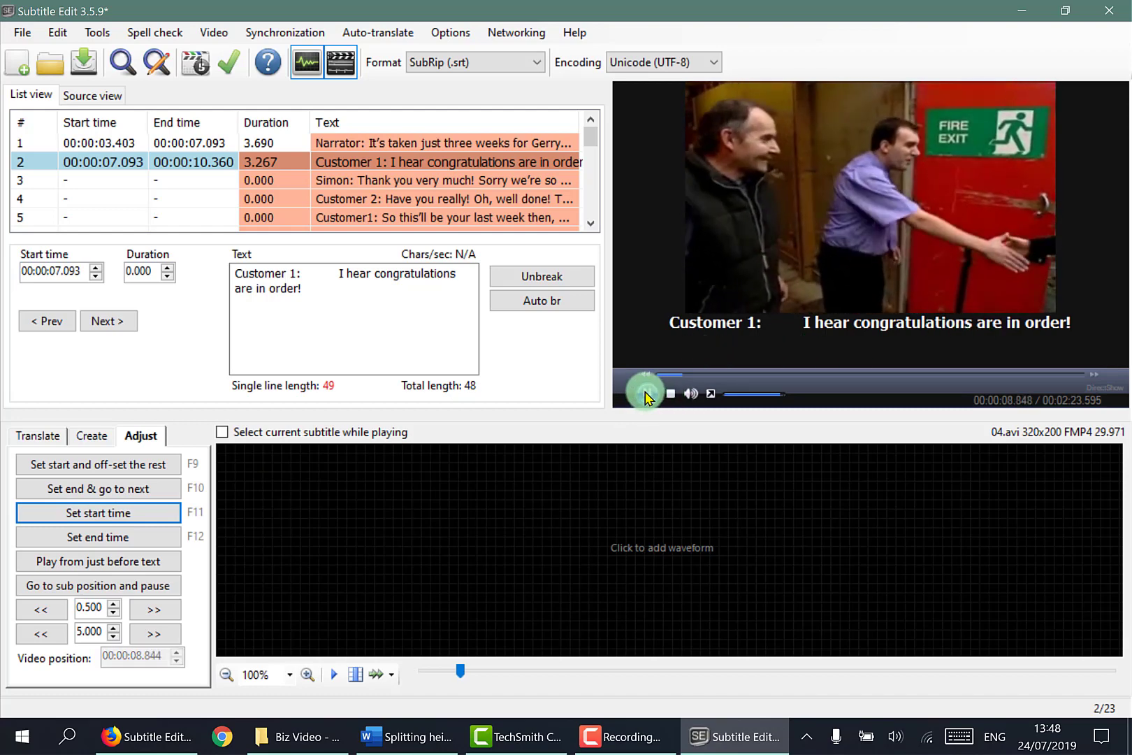
pyautogui.click(646, 395)
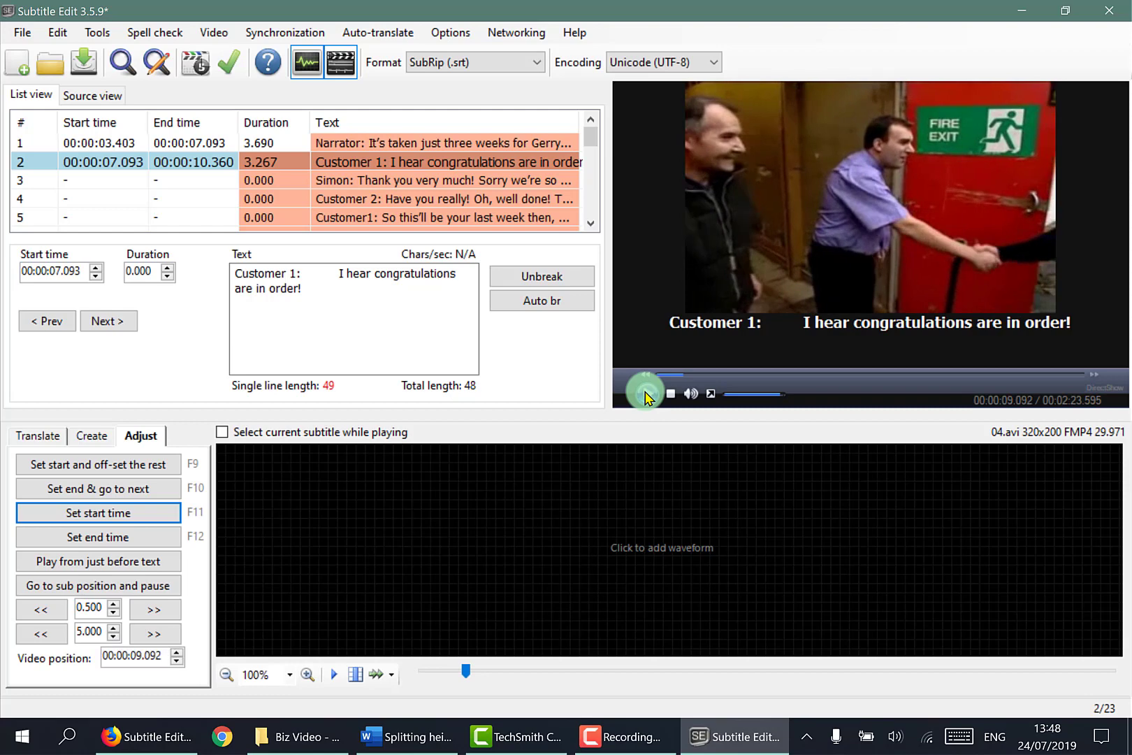
pyautogui.click(103, 491)
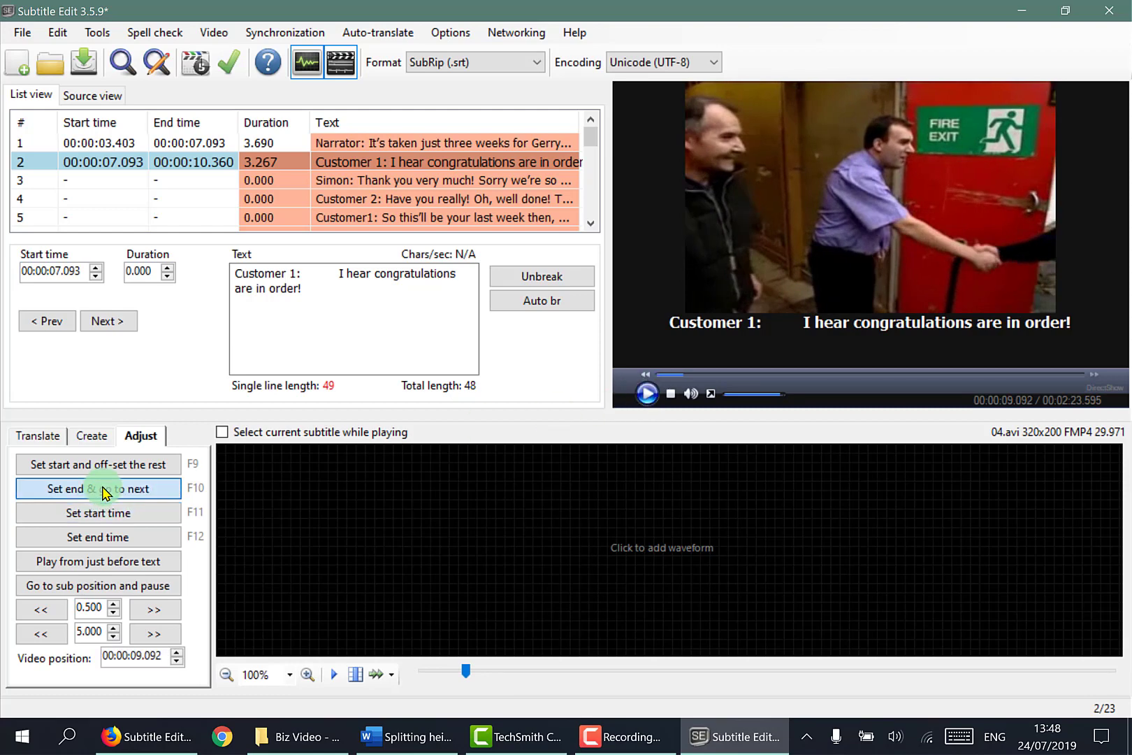
# Step: Set the third subtitle's start to 00:00:09.092 and its end to video position 00:00:12.499, and move on to the fourth subtitle
pyautogui.click(117, 520)
pyautogui.click(652, 397)
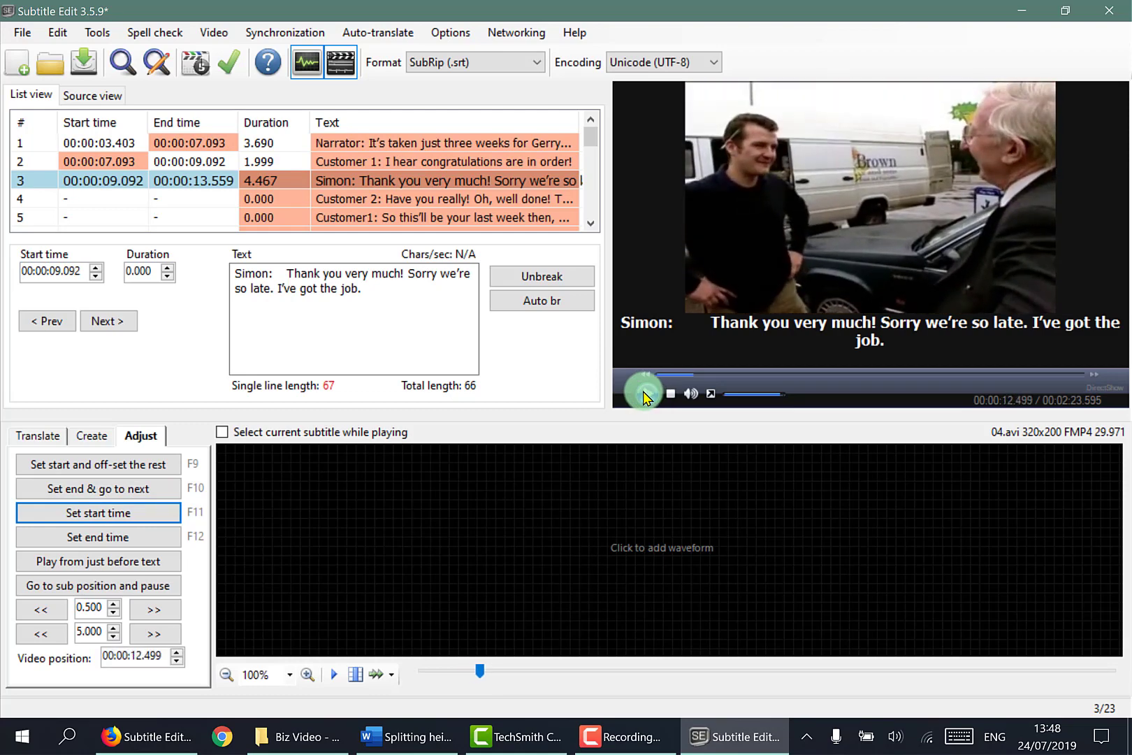
pyautogui.click(77, 488)
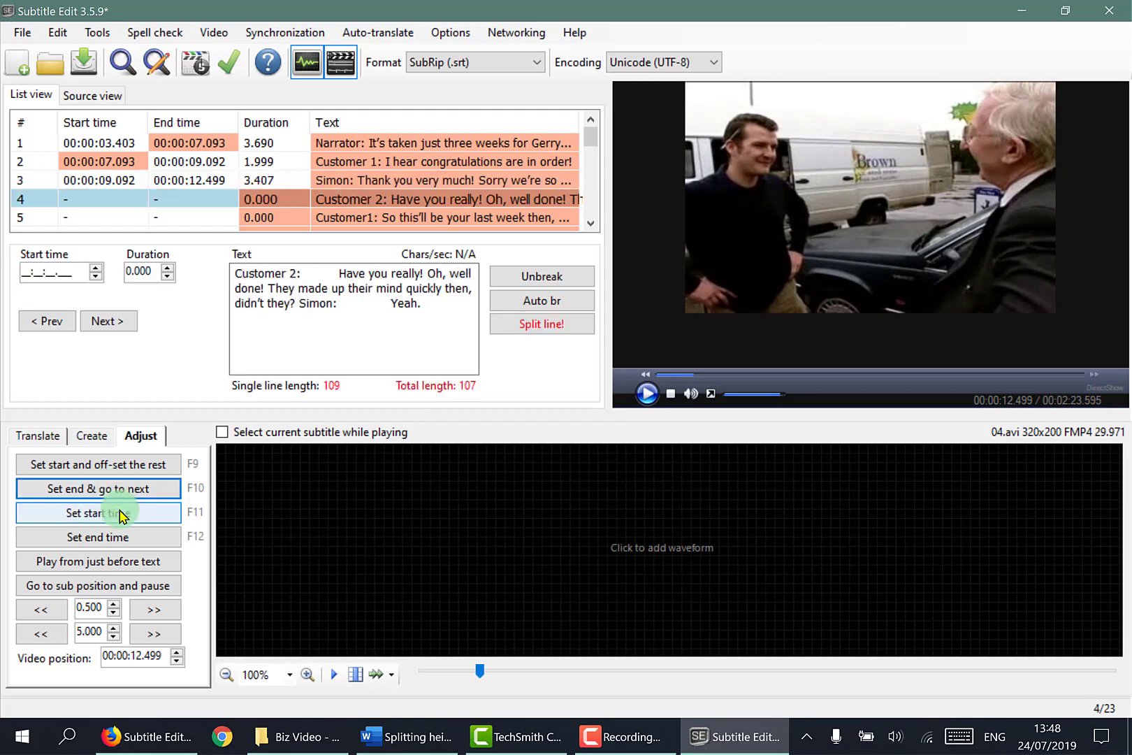
# Step: Set the fourth subtitle's start to 00:00:12.499 and its end to video position 00:00:18.209, and move on to the fifth subtitle
pyautogui.click(120, 515)
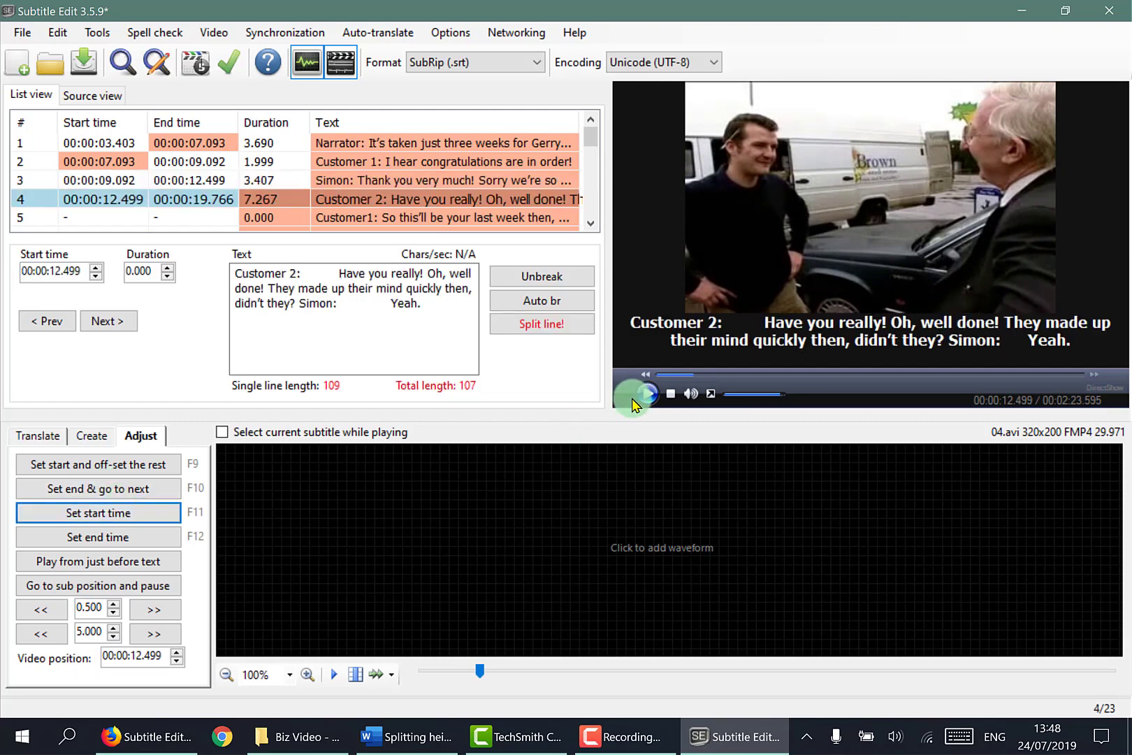
pyautogui.click(646, 396)
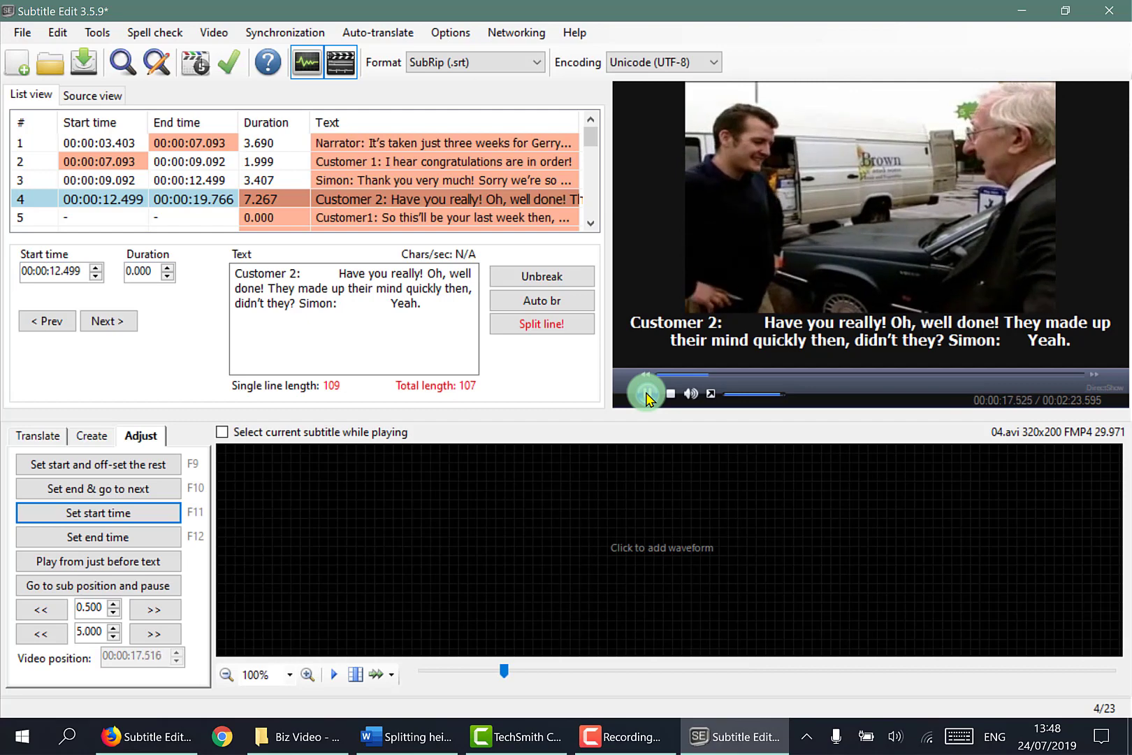
pyautogui.click(646, 395)
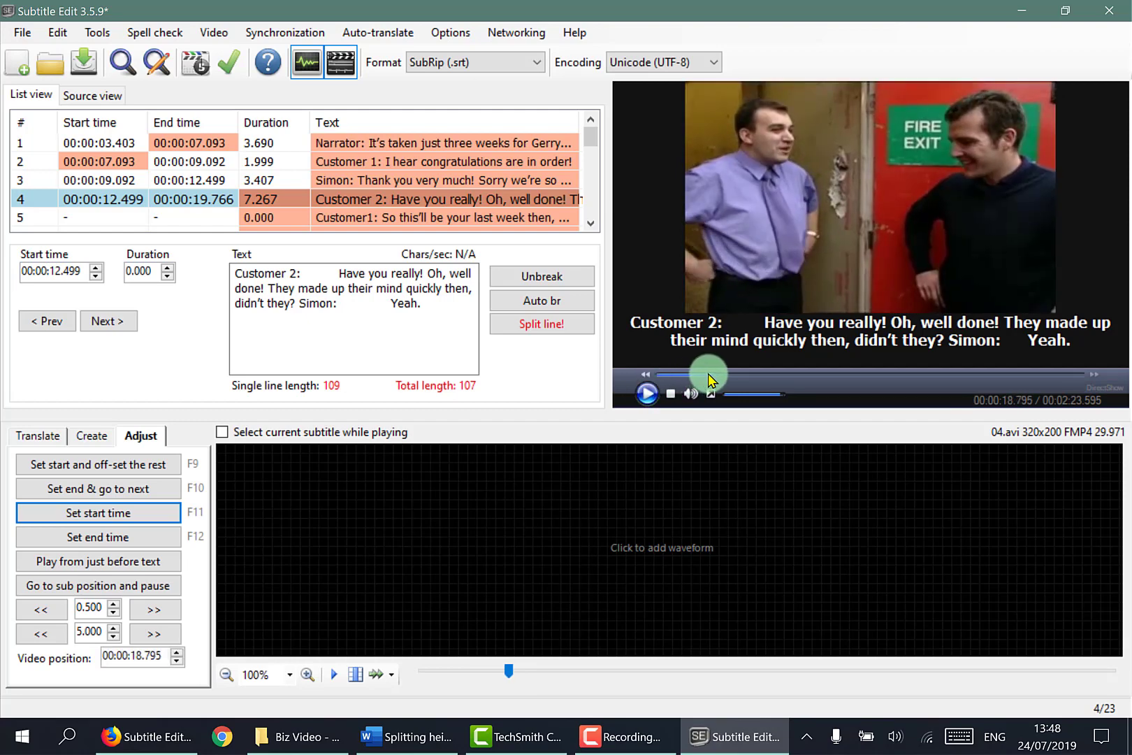
pyautogui.moveTo(709, 379); pyautogui.dragTo(683, 382)
pyautogui.click(646, 393)
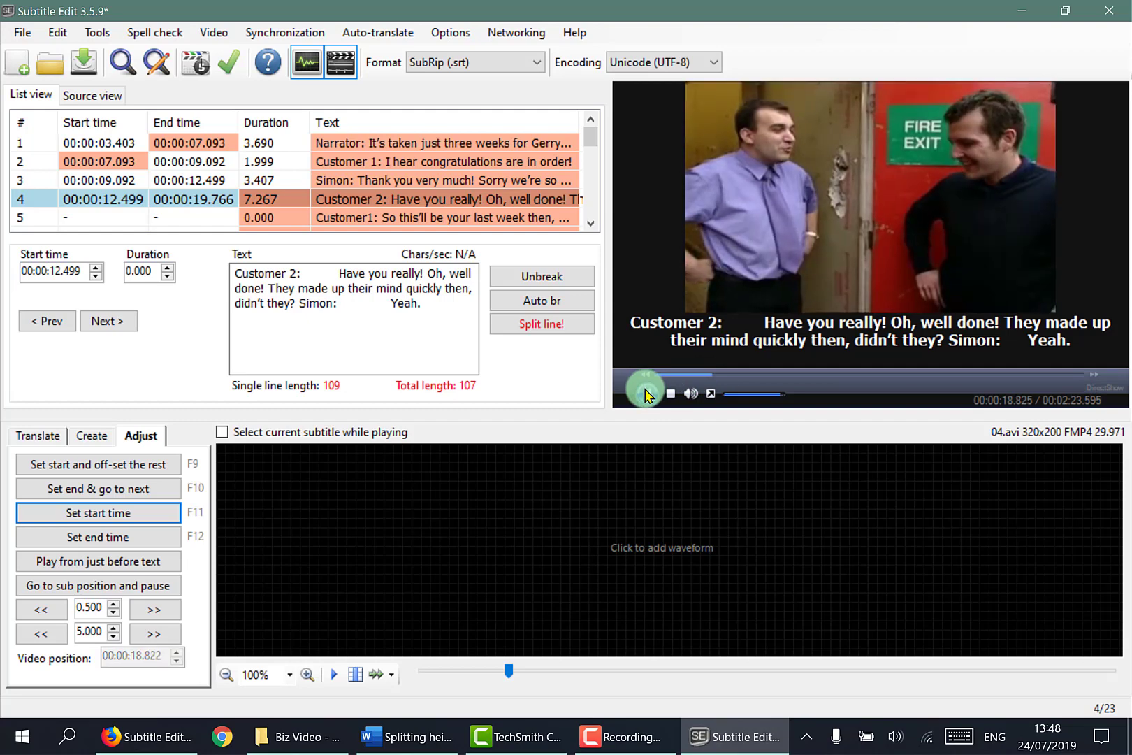
pyautogui.click(706, 379)
pyautogui.click(648, 394)
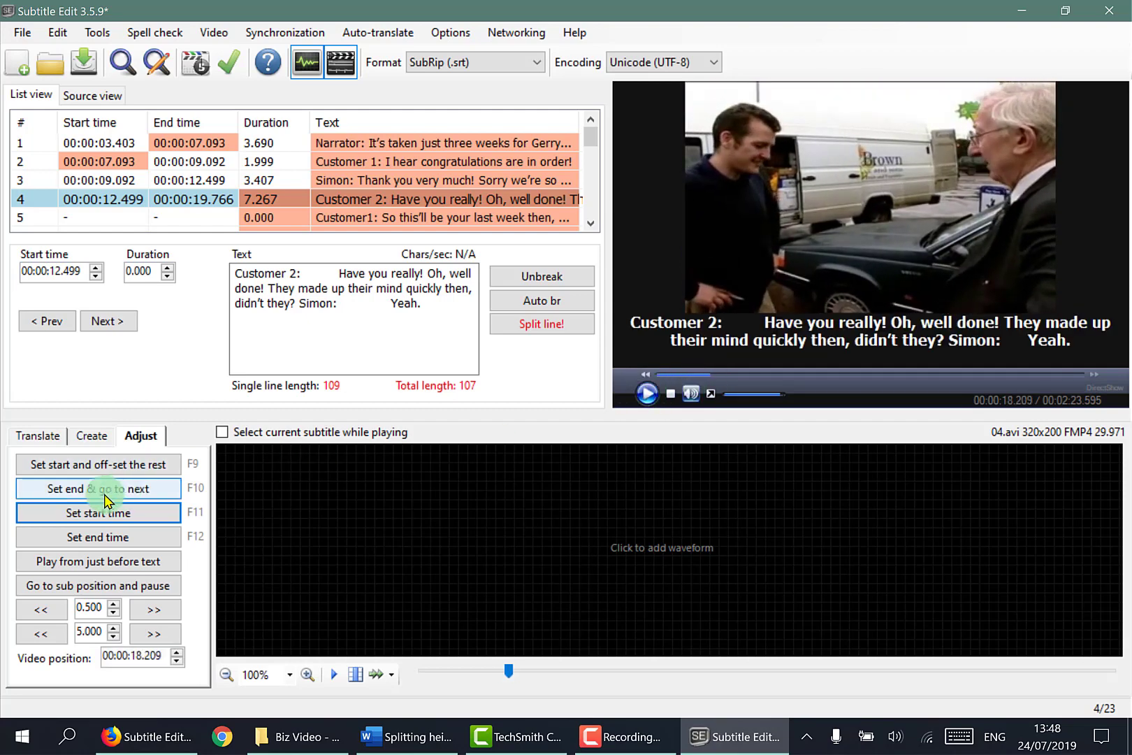
pyautogui.click(105, 492)
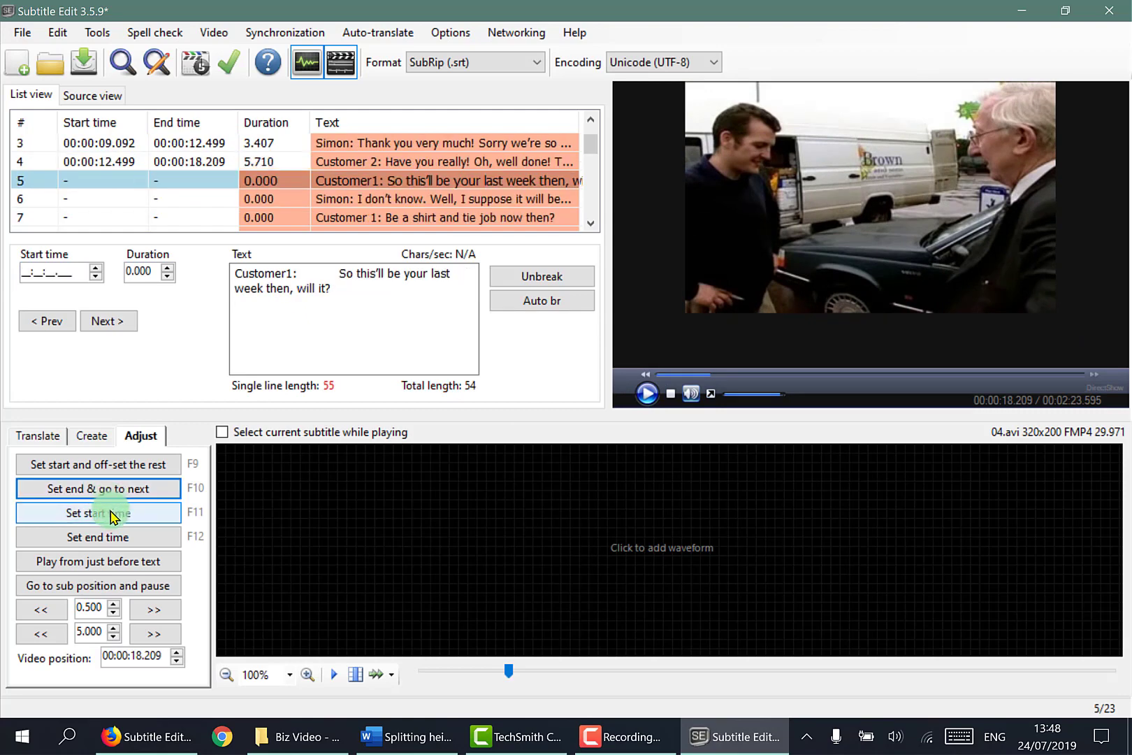
# Step: Set the fifth subtitle's start to 00:00:18.209 and its end to video position 00:00:20.347, and move on to the sixth subtitle
pyautogui.click(111, 516)
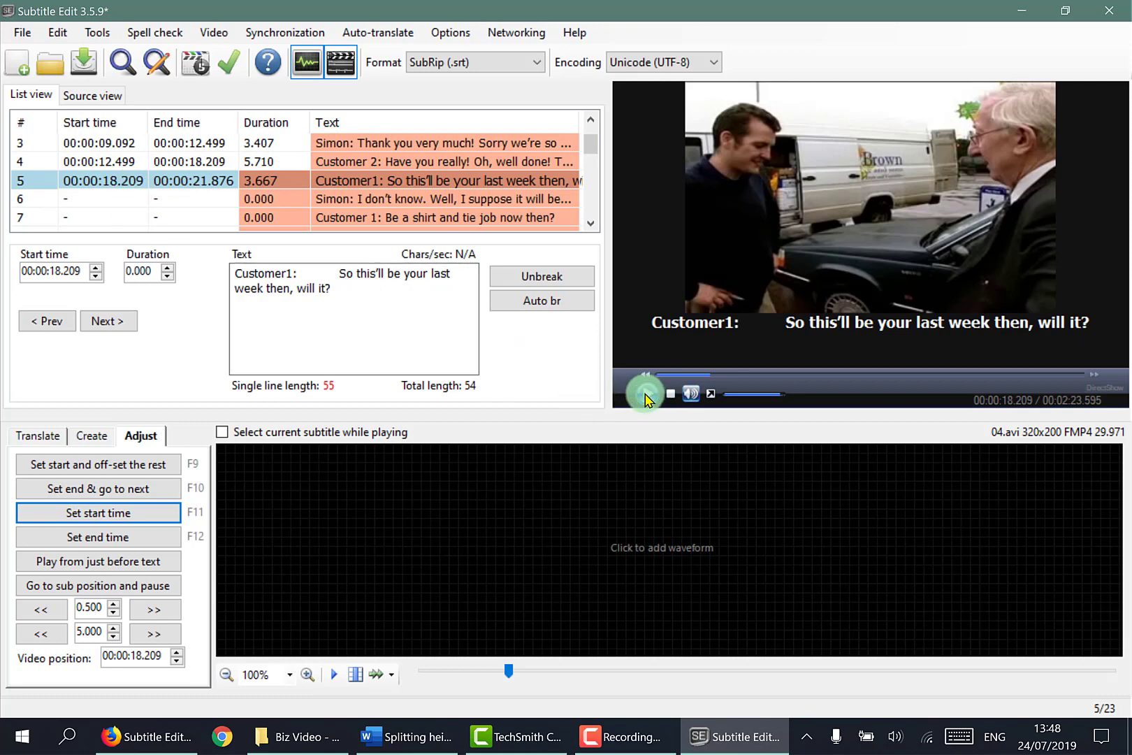
pyautogui.click(274, 183)
pyautogui.click(647, 396)
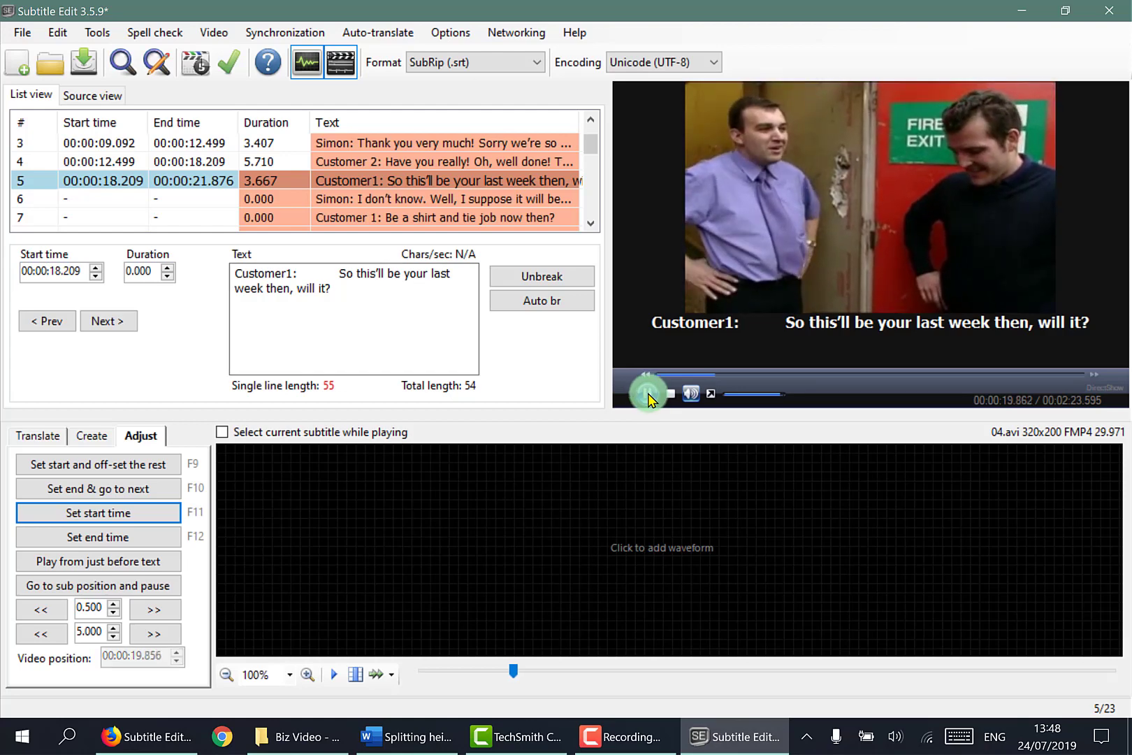
pyautogui.click(647, 396)
pyautogui.click(145, 489)
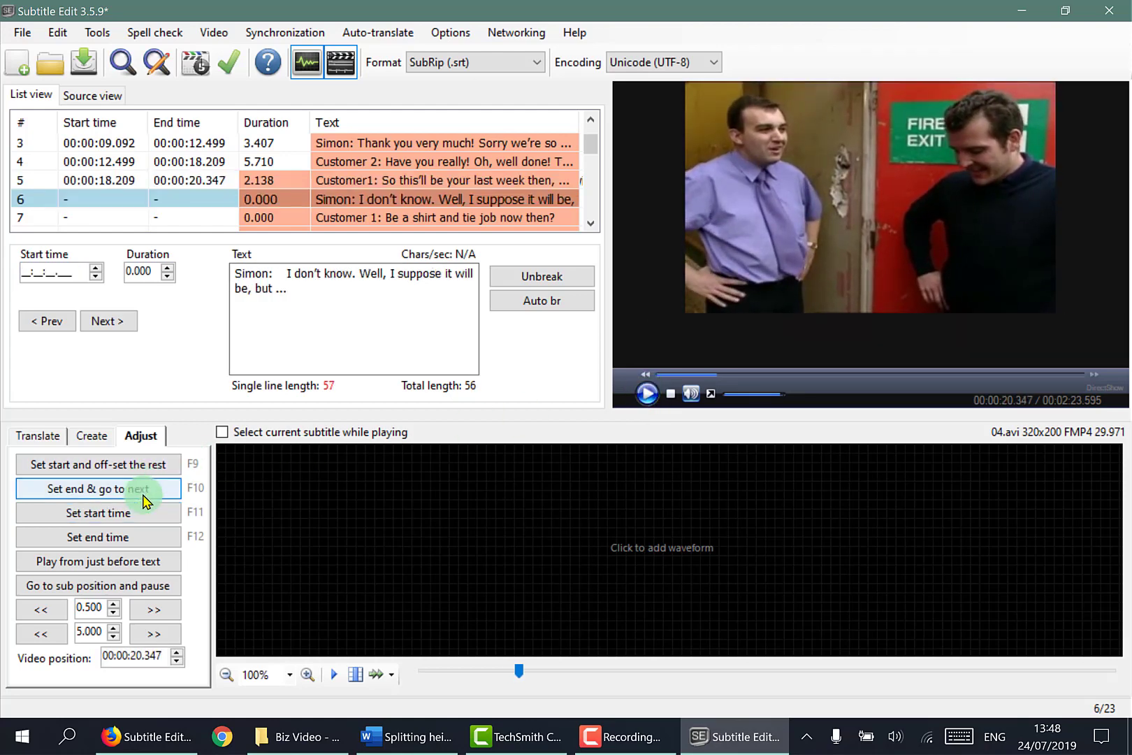
# Step: Set the sixth subtitle's start to 00:00:20.347 and its end to video position 00:00:22.883, and move on to the seventh subtitle
pyautogui.click(137, 513)
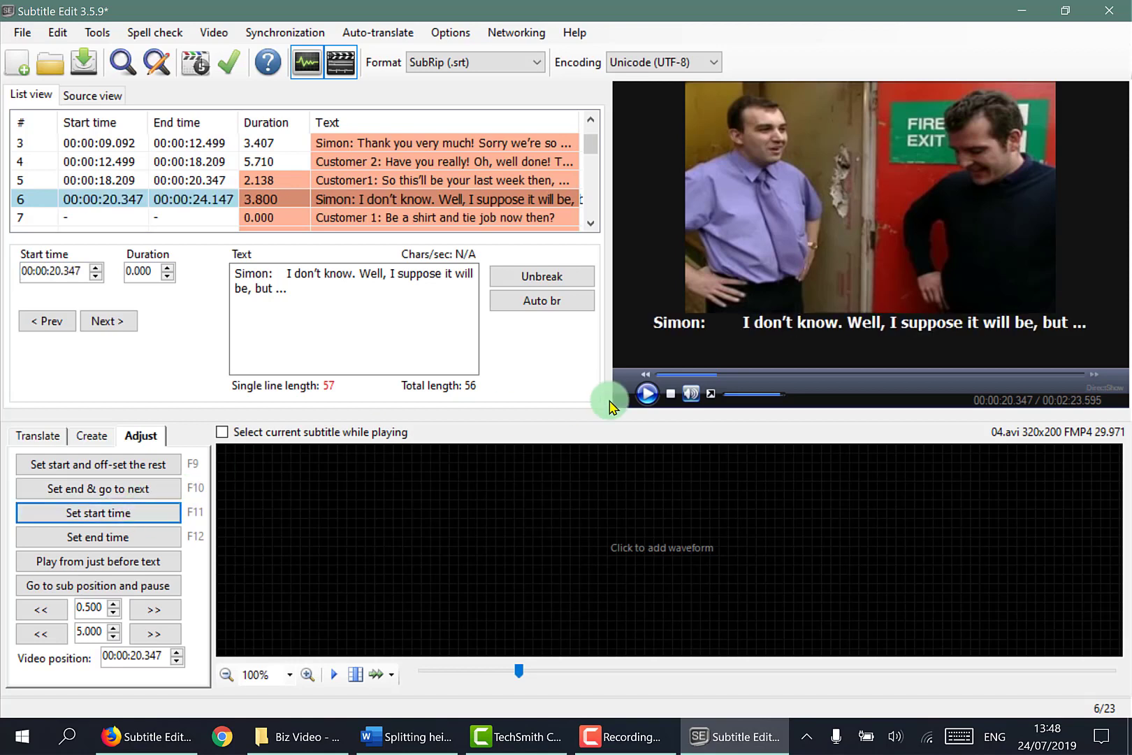
pyautogui.click(644, 394)
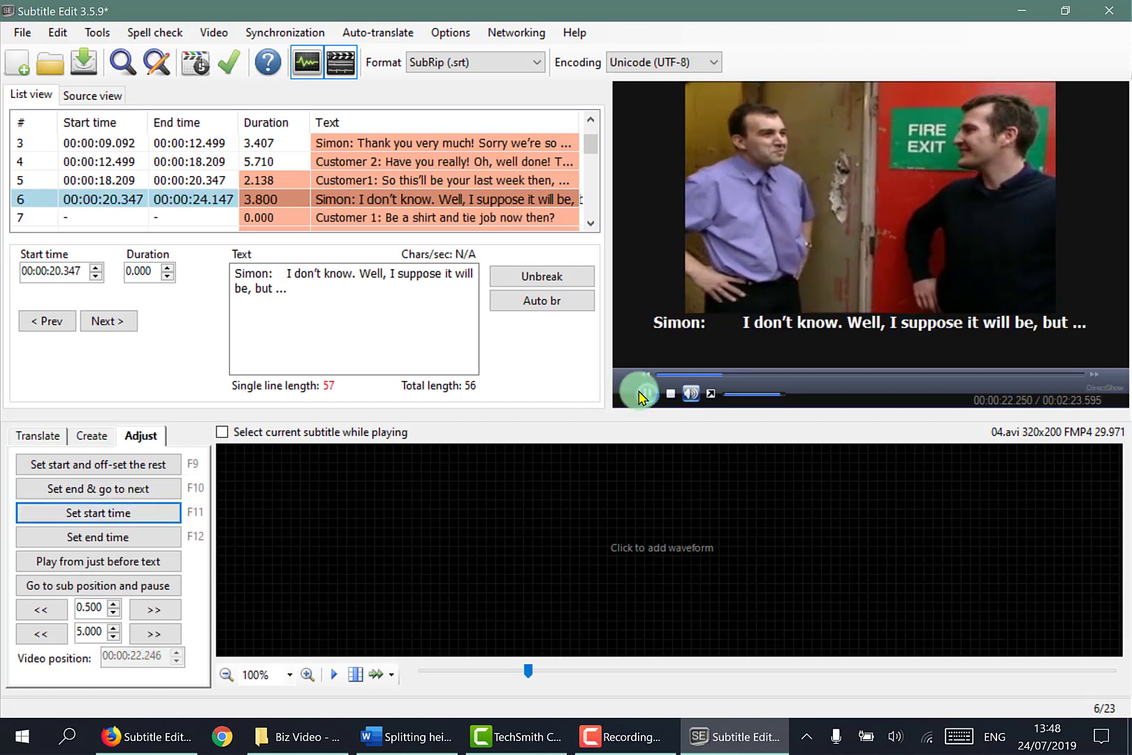
pyautogui.click(643, 396)
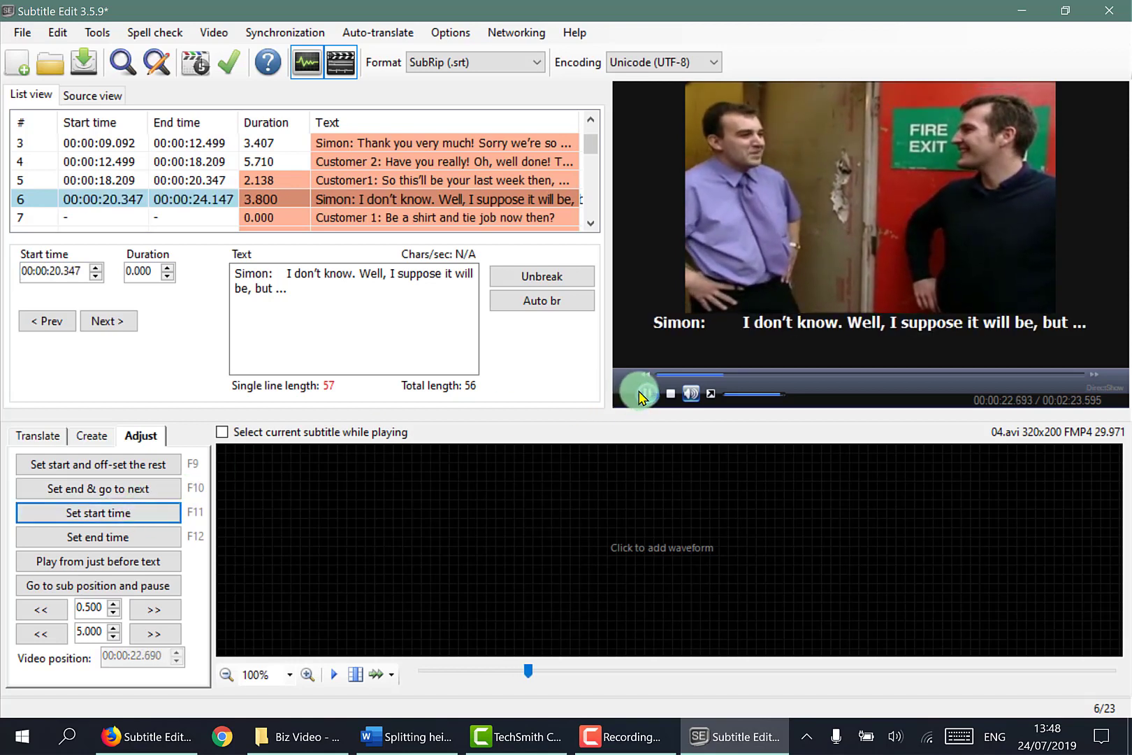
pyautogui.click(125, 490)
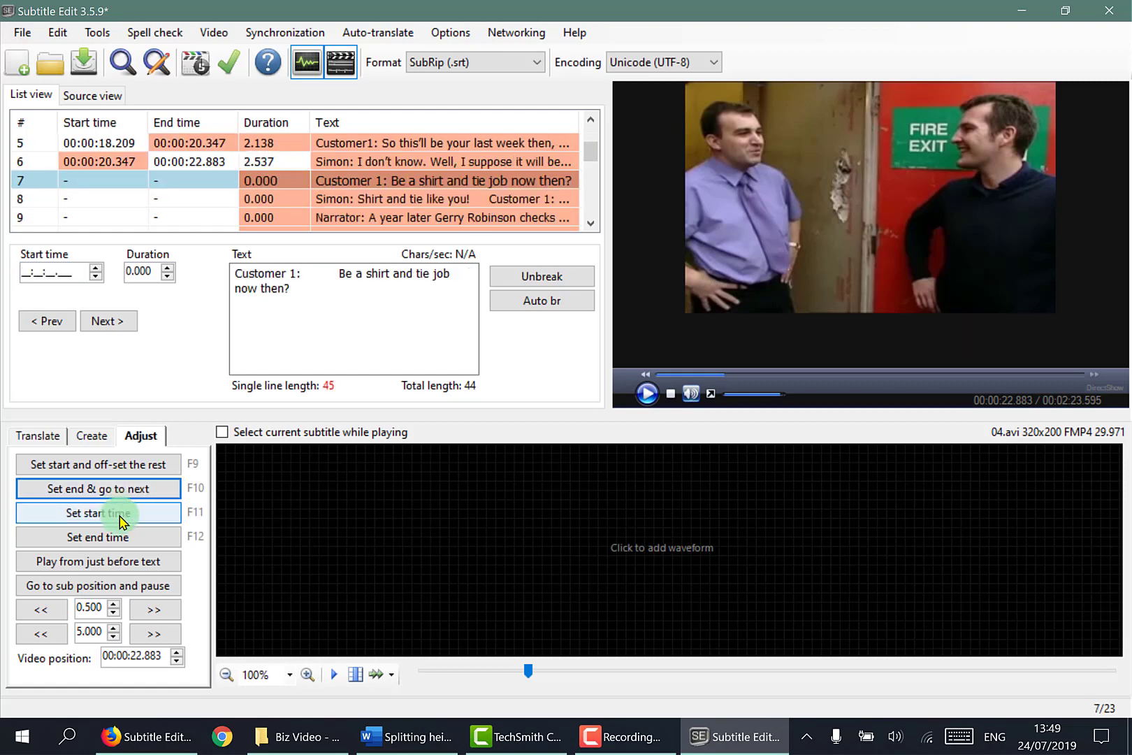
# Step: Set the seventh subtitle's start to 00:00:22.883 and its end to video position 00:00:23.973, and move on to the eighth subtitle
pyautogui.click(121, 519)
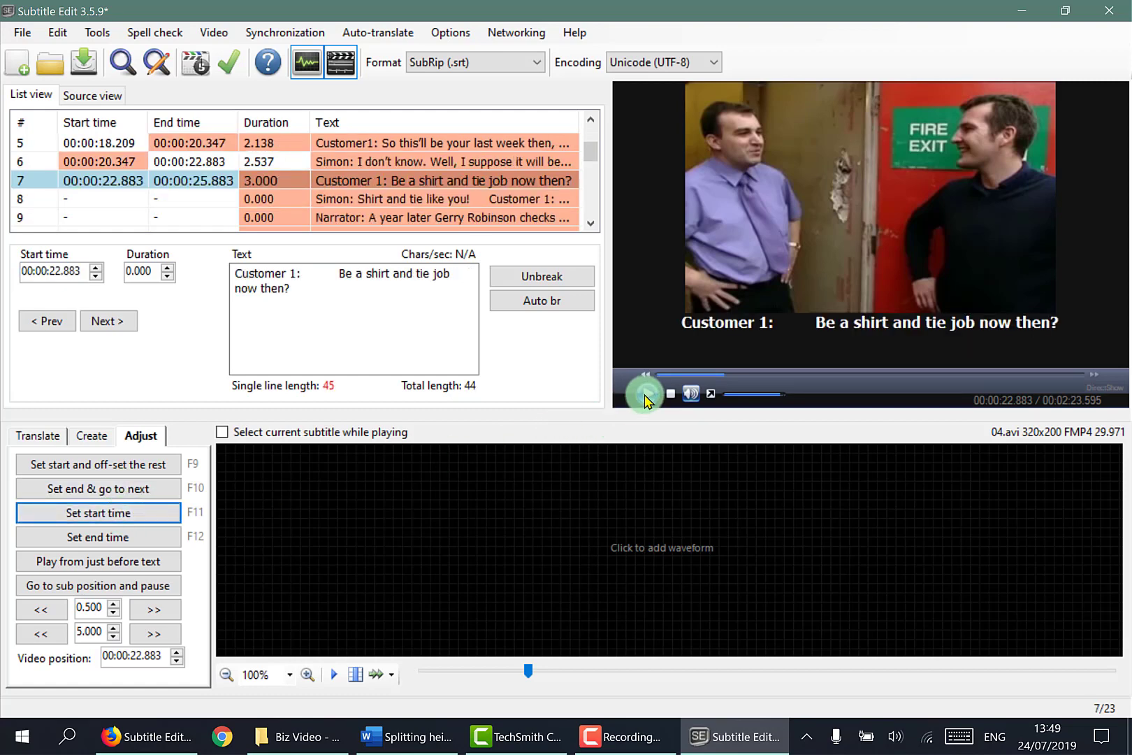
pyautogui.click(645, 397)
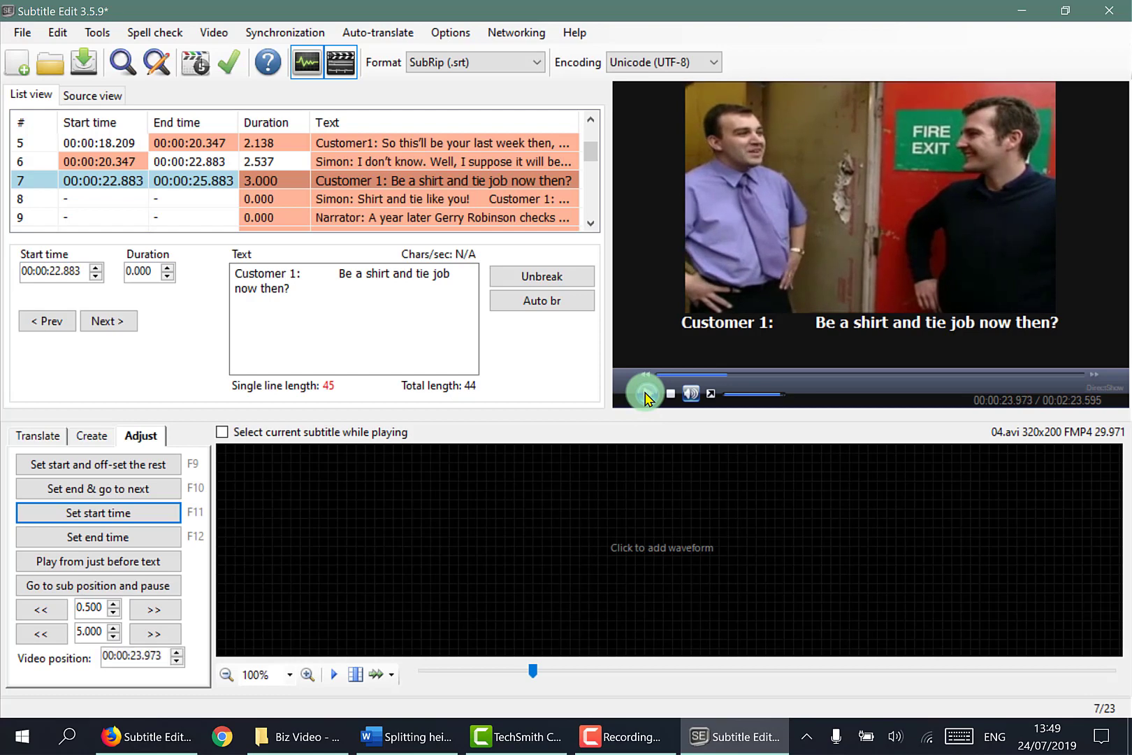
pyautogui.click(156, 489)
# Step: Set the eighth subtitle's start to 00:00:23.973 and its end to video position 00:00:28.220, and move on to the ninth subtitle
pyautogui.click(144, 513)
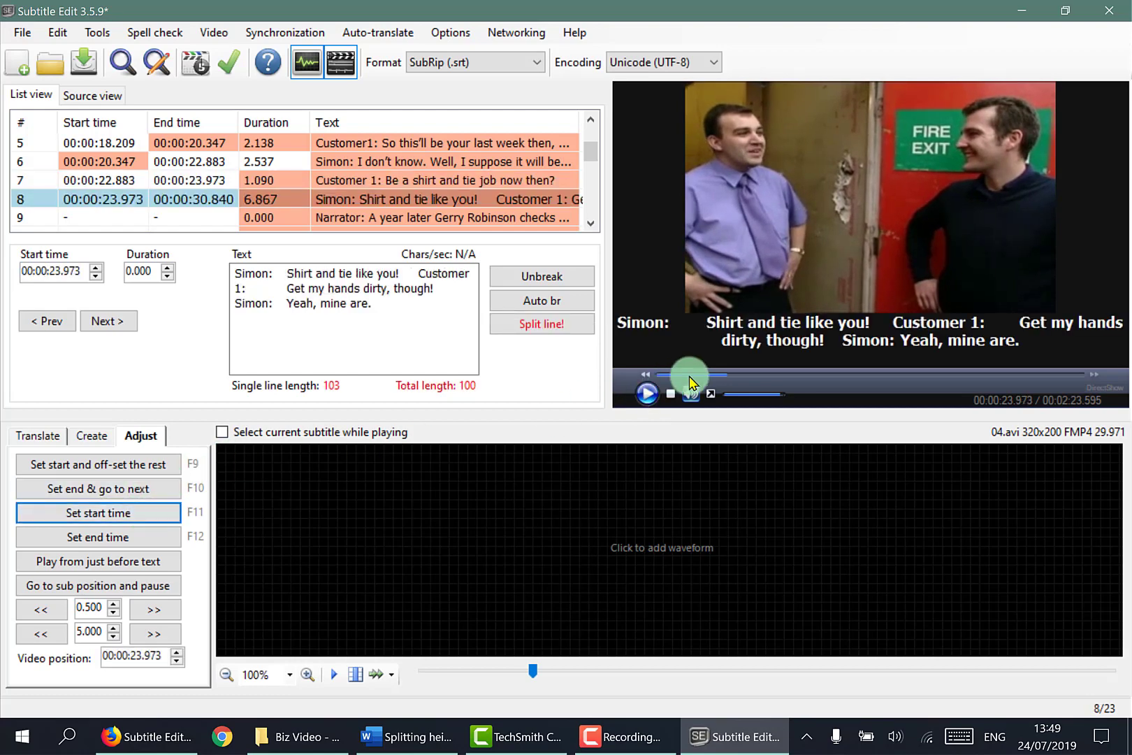
pyautogui.click(646, 394)
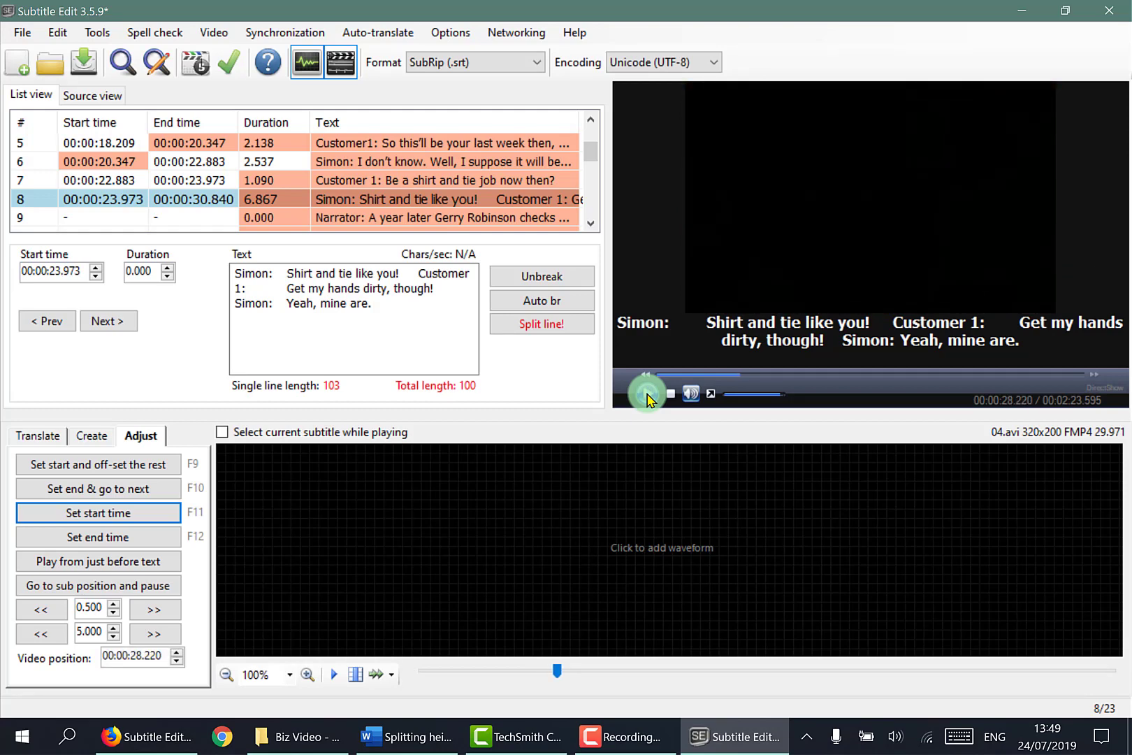
pyautogui.click(150, 489)
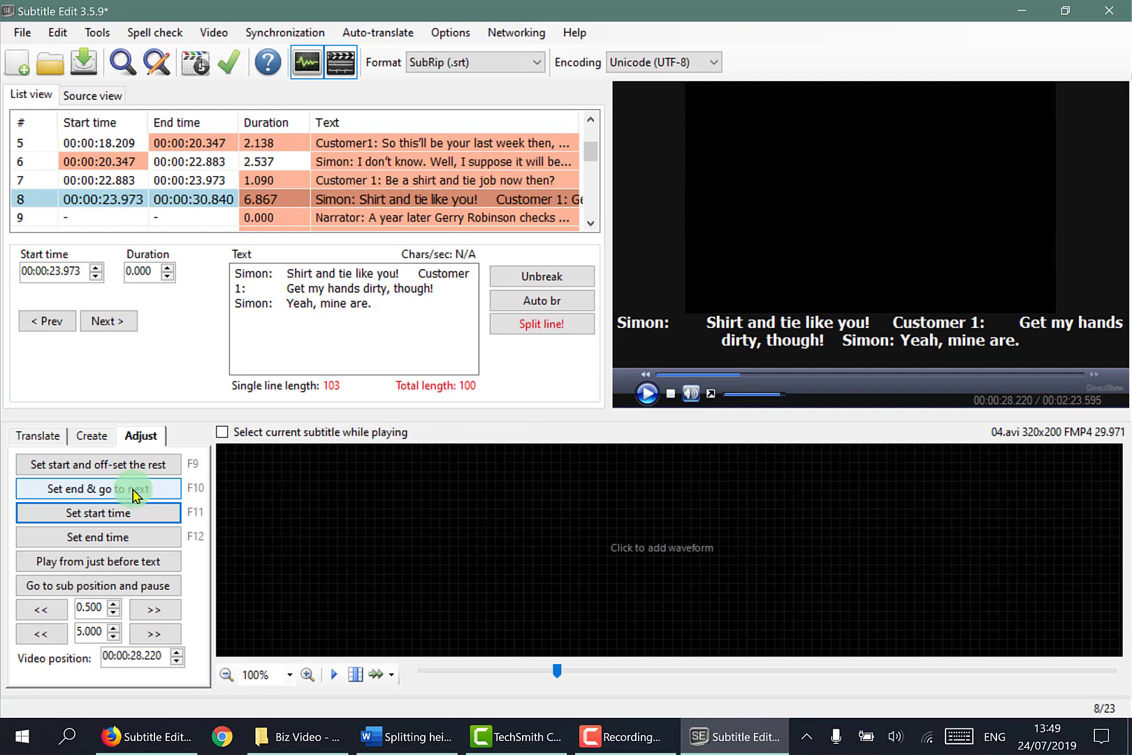
pyautogui.click(135, 494)
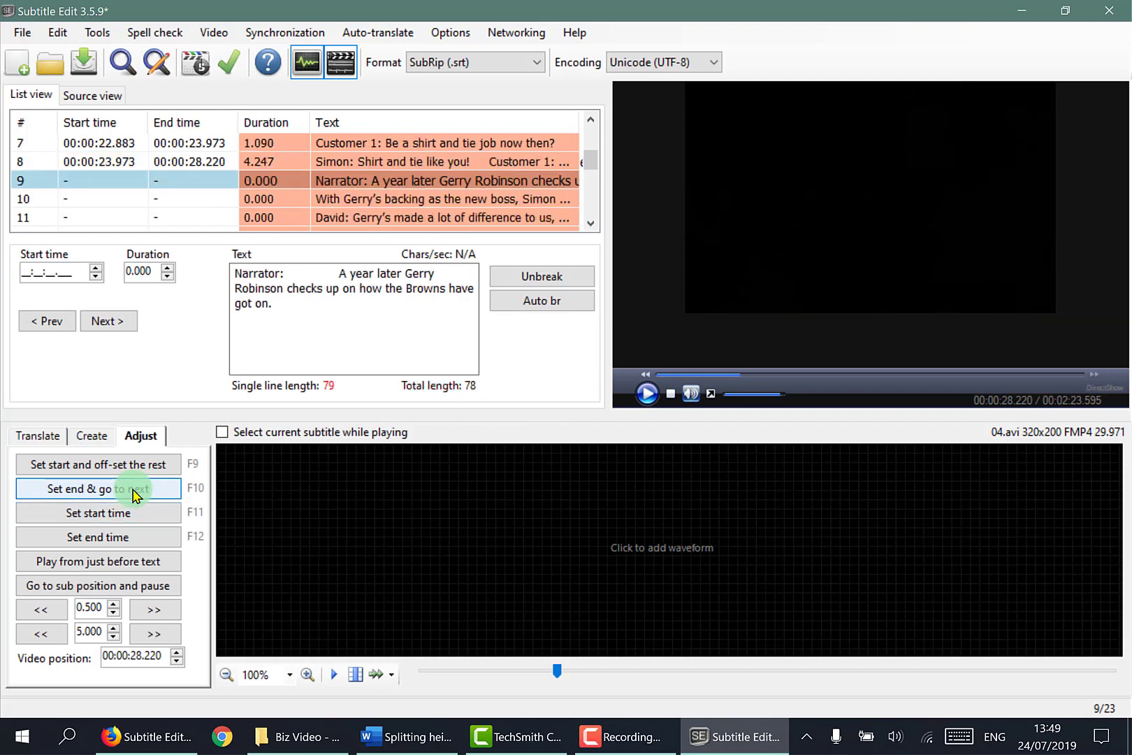
# Step: Set the ninth subtitle's start to 00:00:28.220, play the video on, and correct the start to 00:00:34.495
pyautogui.click(126, 512)
pyautogui.click(658, 384)
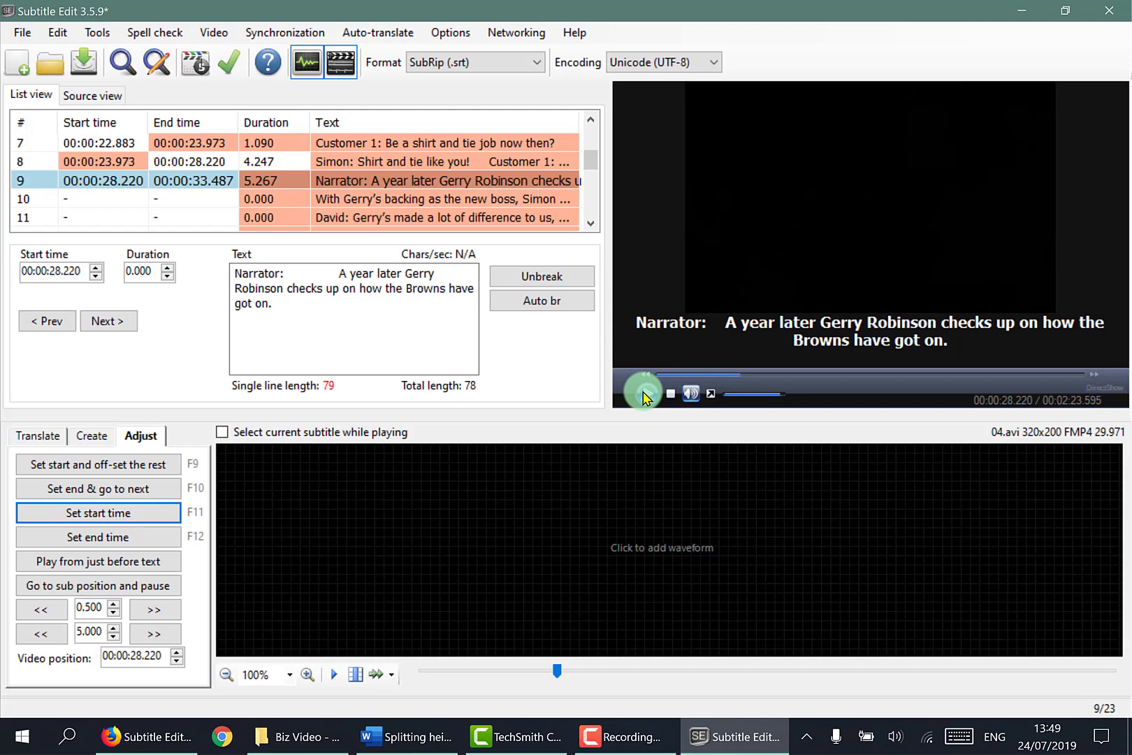
pyautogui.click(644, 395)
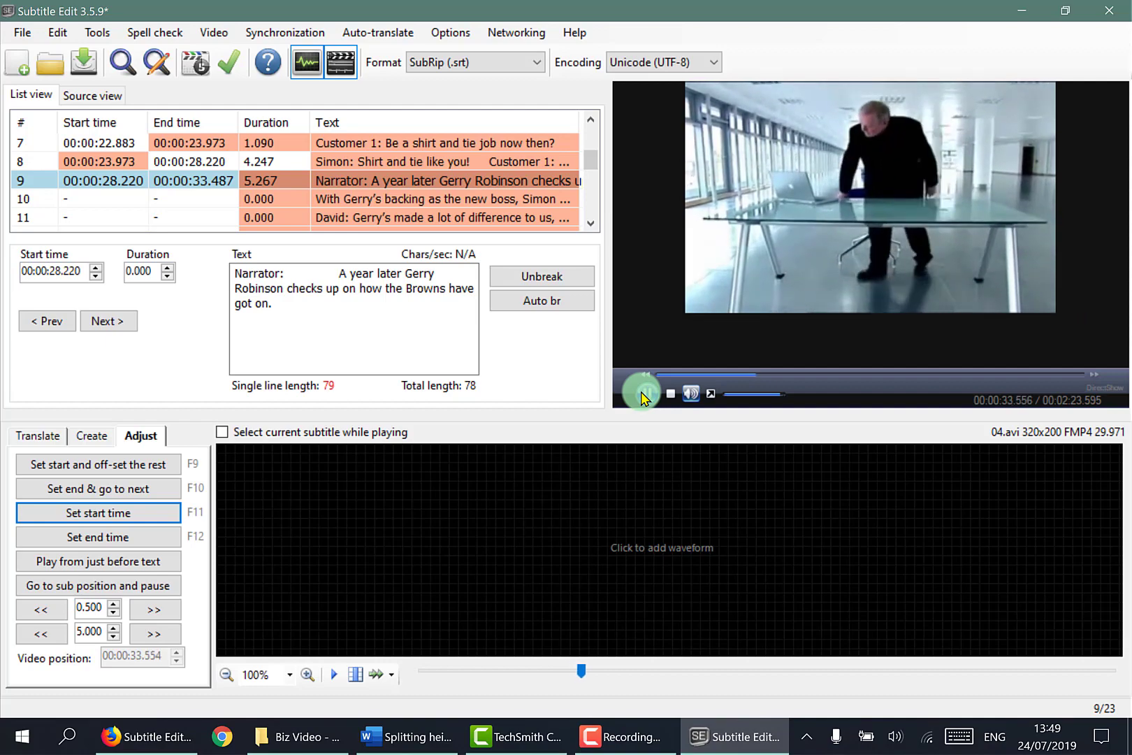
pyautogui.click(644, 395)
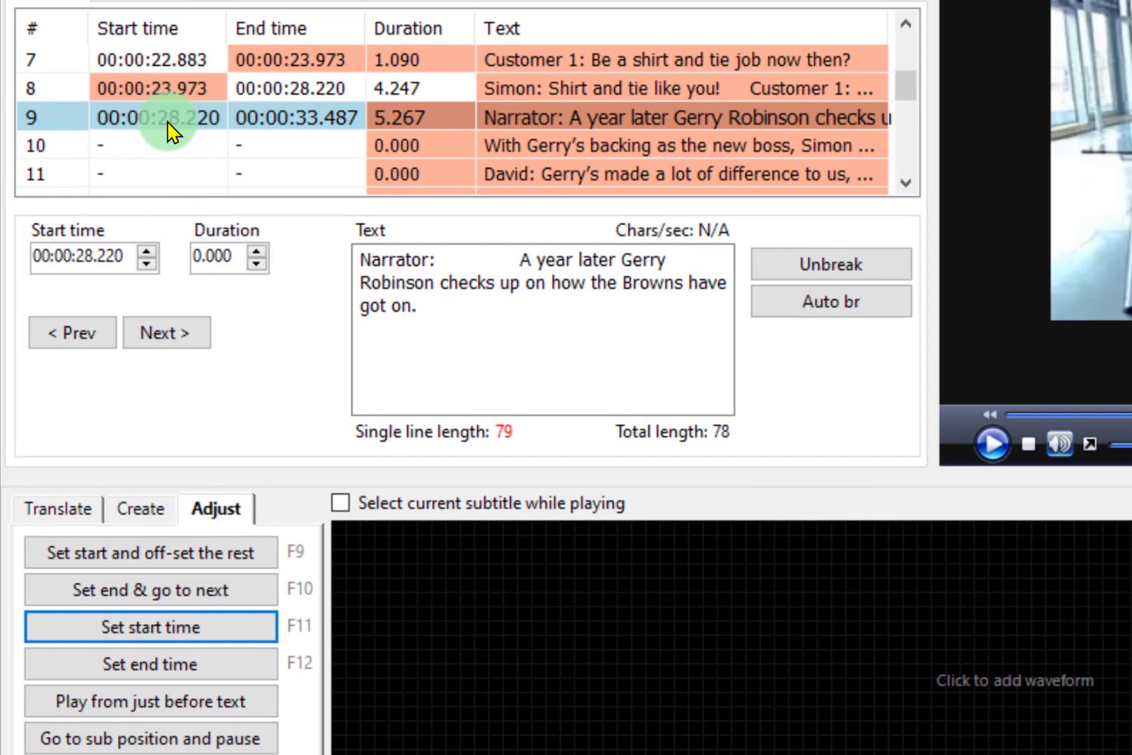
pyautogui.click(150, 633)
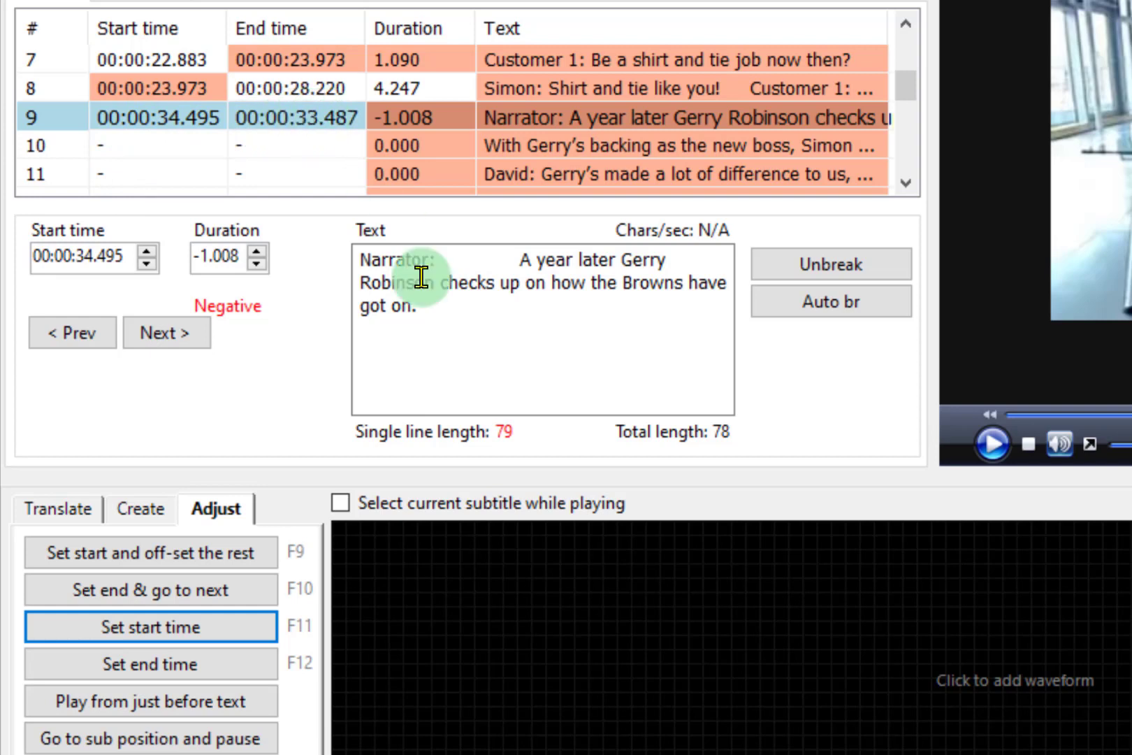
# Step: Play the video to the line's last words "got on", set the ninth subtitle's end to 00:00:38.141, and move on to the tenth
pyautogui.moveTo(422, 305); pyautogui.dragTo(374, 308)
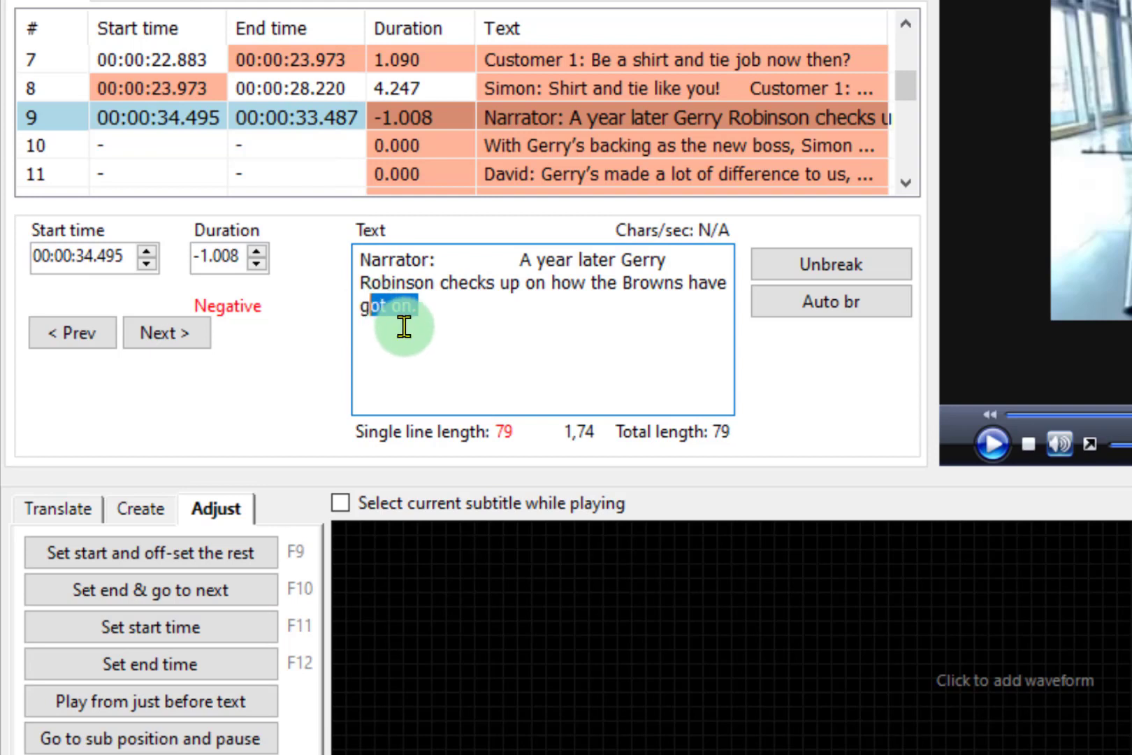
pyautogui.click(427, 306)
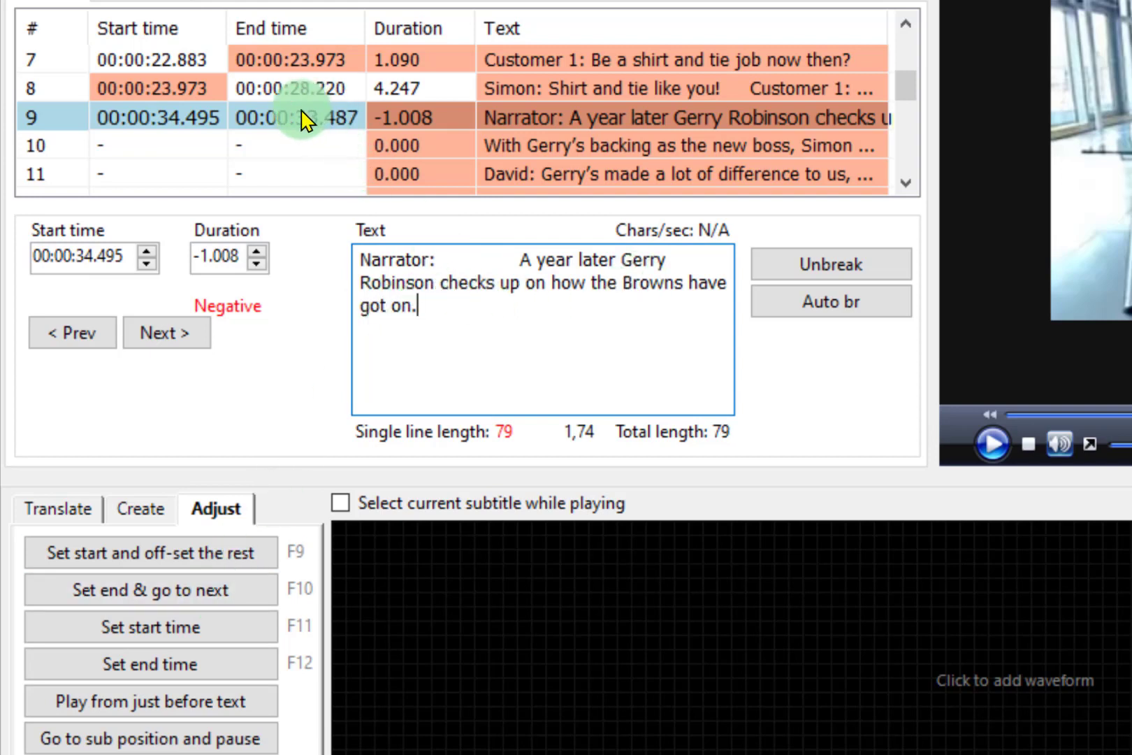
pyautogui.click(992, 447)
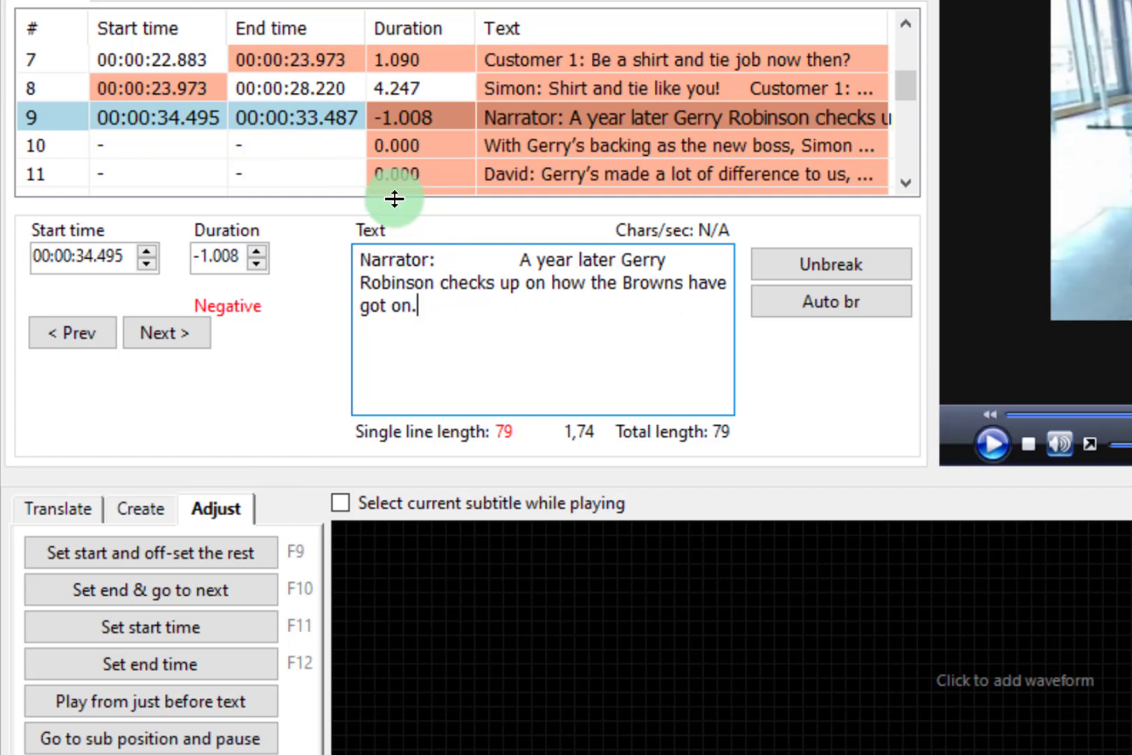
pyautogui.click(201, 606)
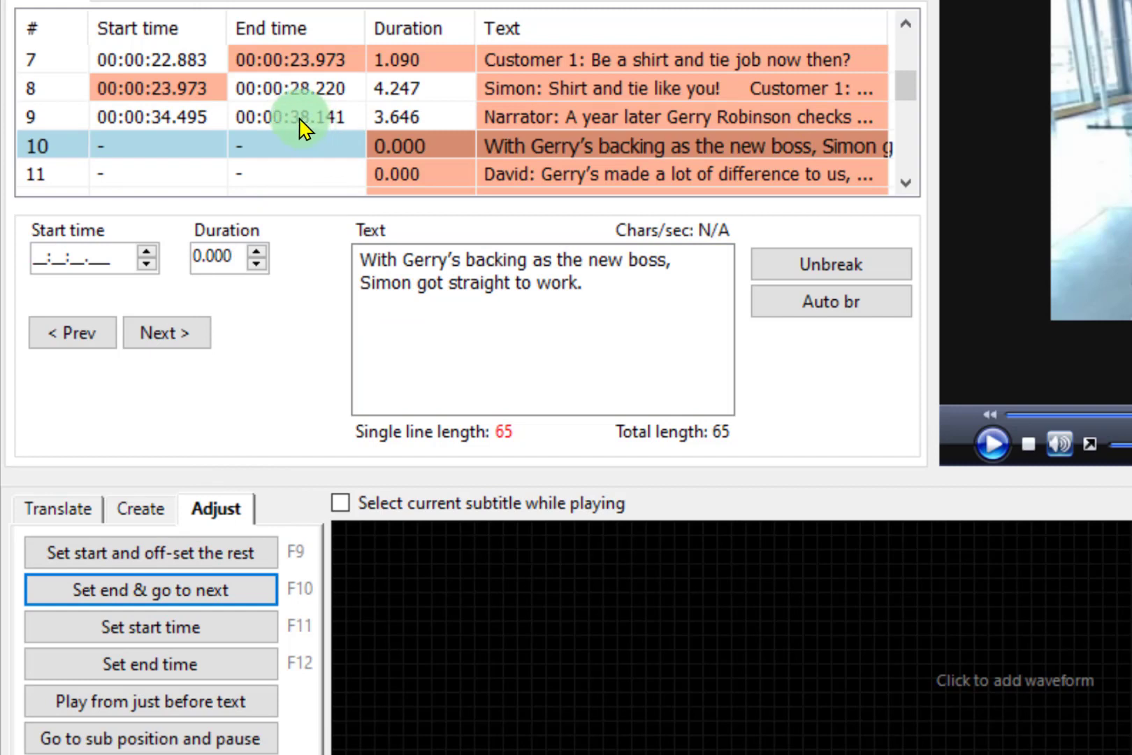
# Step: Set the tenth subtitle's start to 00:00:38.141, play the video on, and correct the start to 00:00:46.751
pyautogui.click(173, 633)
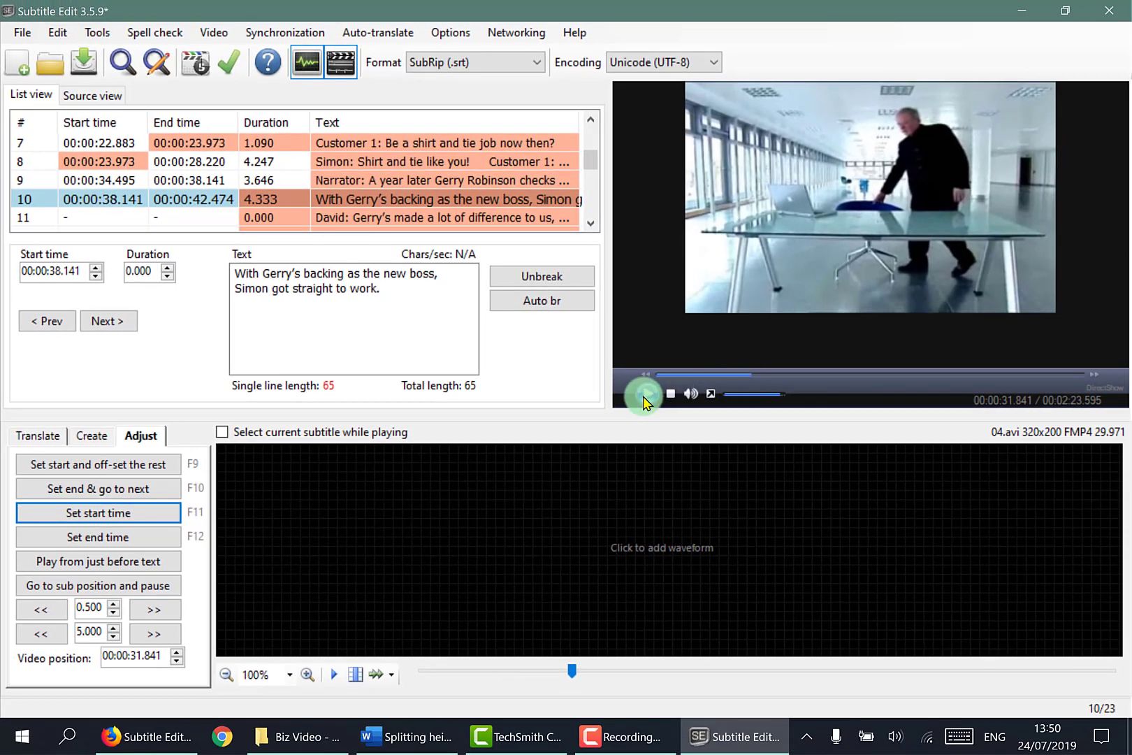
pyautogui.click(644, 397)
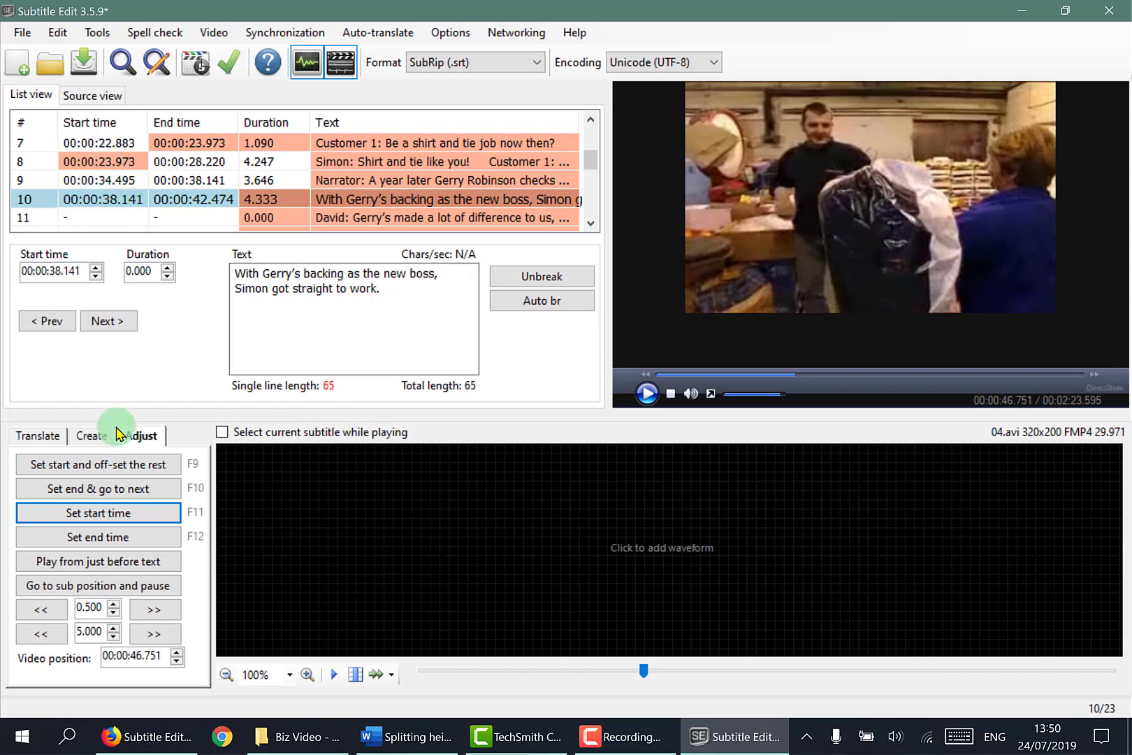
pyautogui.click(96, 513)
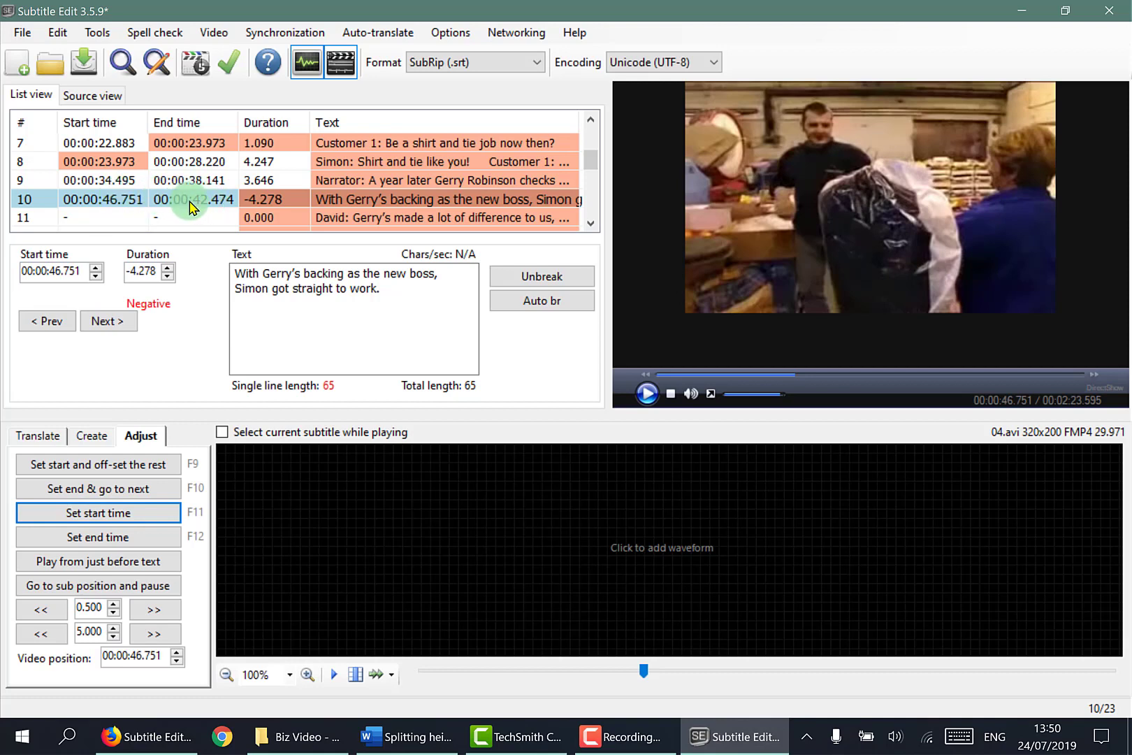
# Step: Play the video to the line's last word "work", set the tenth subtitle's end to 00:00:50.335, and move on to the eleventh
pyautogui.click(369, 305)
pyautogui.moveTo(387, 296); pyautogui.dragTo(351, 292)
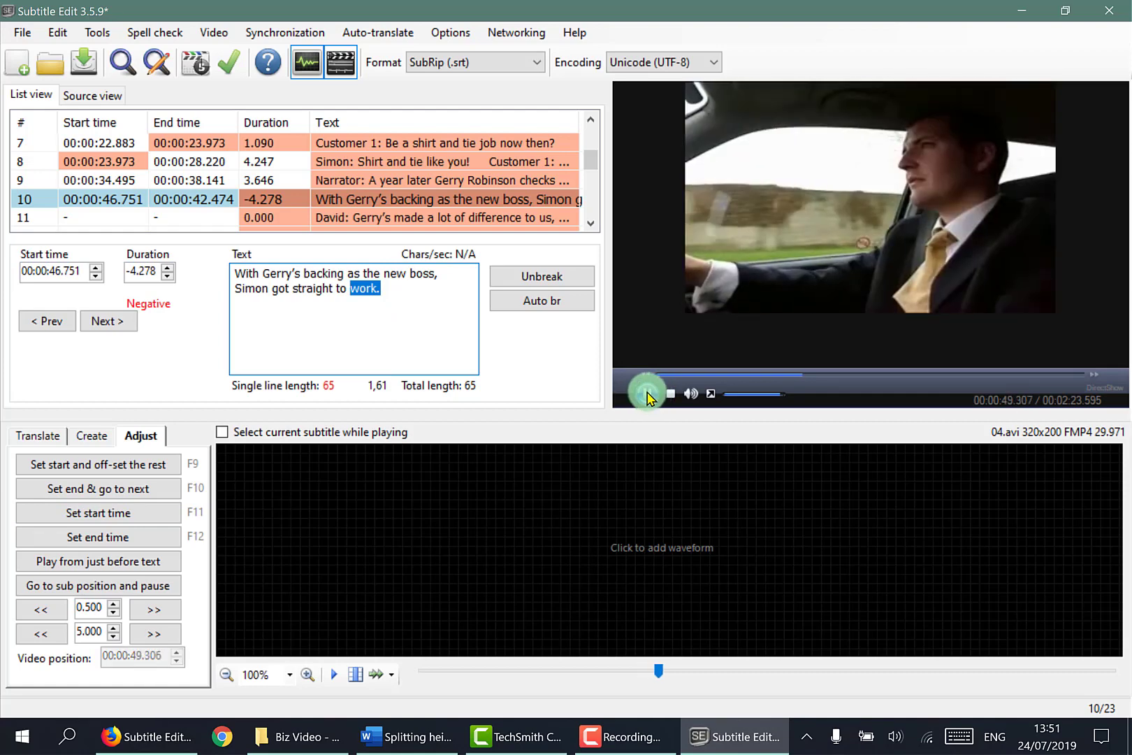
pyautogui.click(646, 395)
pyautogui.click(126, 493)
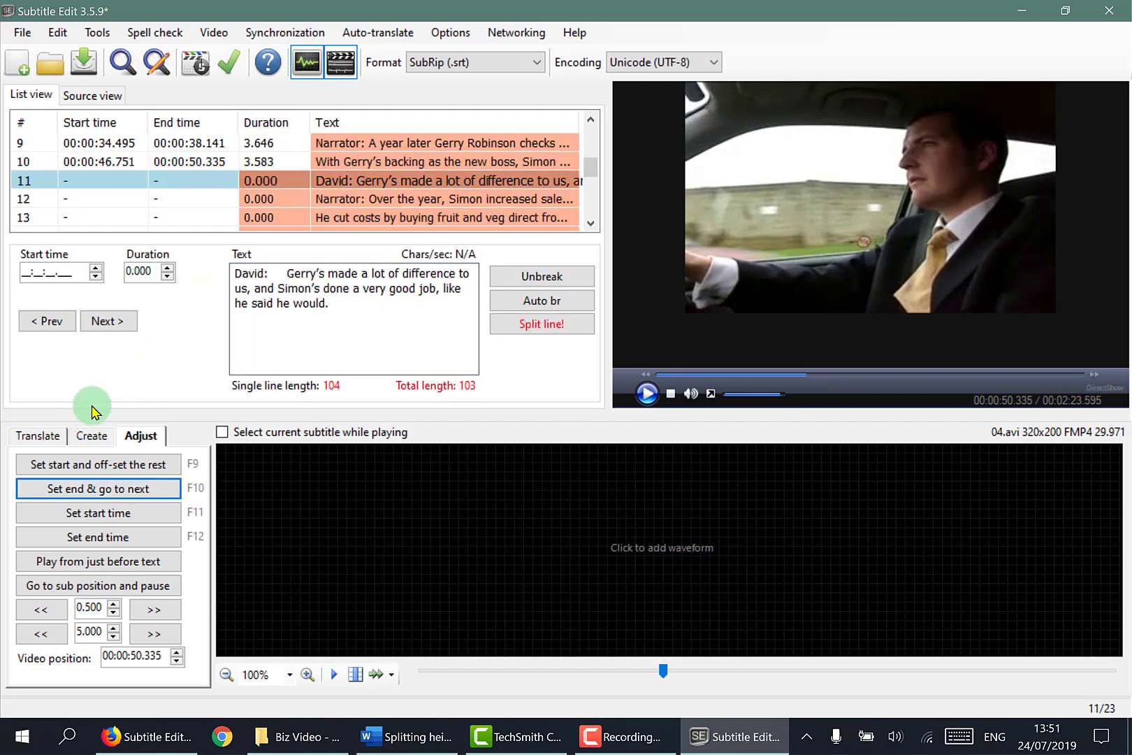
# Step: Time the eleventh subtitle against the video, correcting its start to 00:00:52.135 and setting its end to 00:00:58.290, and move on to the twelfth
pyautogui.click(114, 513)
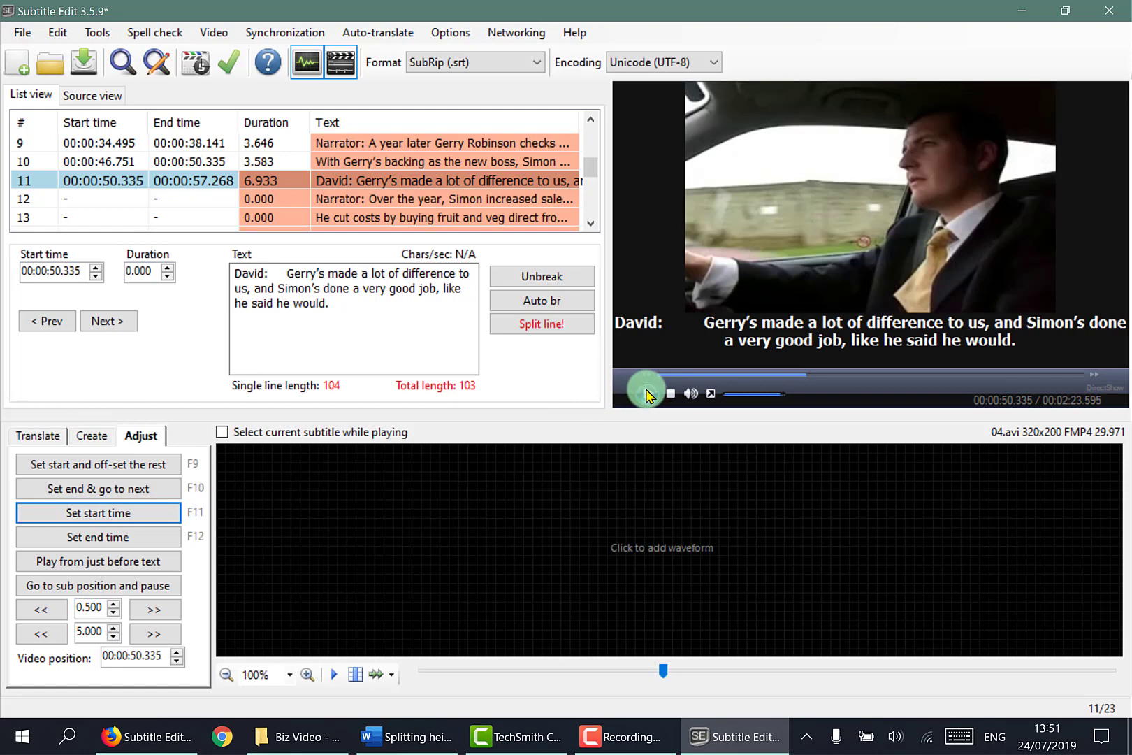
pyautogui.click(93, 513)
pyautogui.click(649, 394)
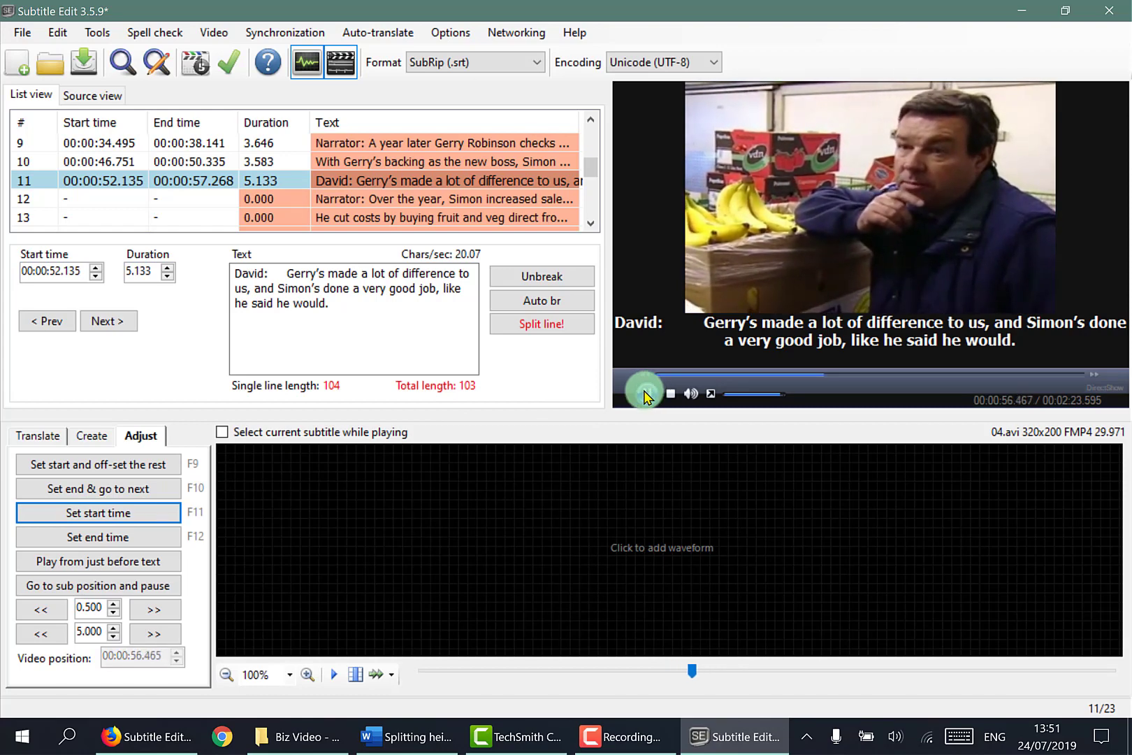
pyautogui.click(644, 394)
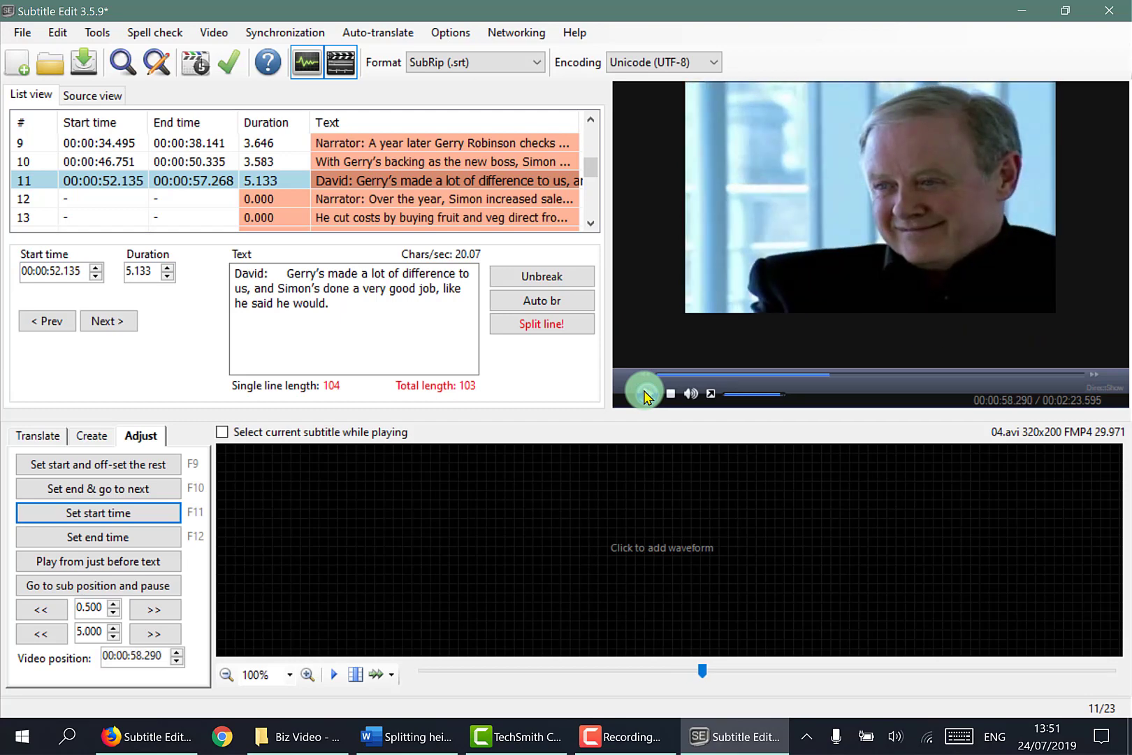
pyautogui.click(140, 492)
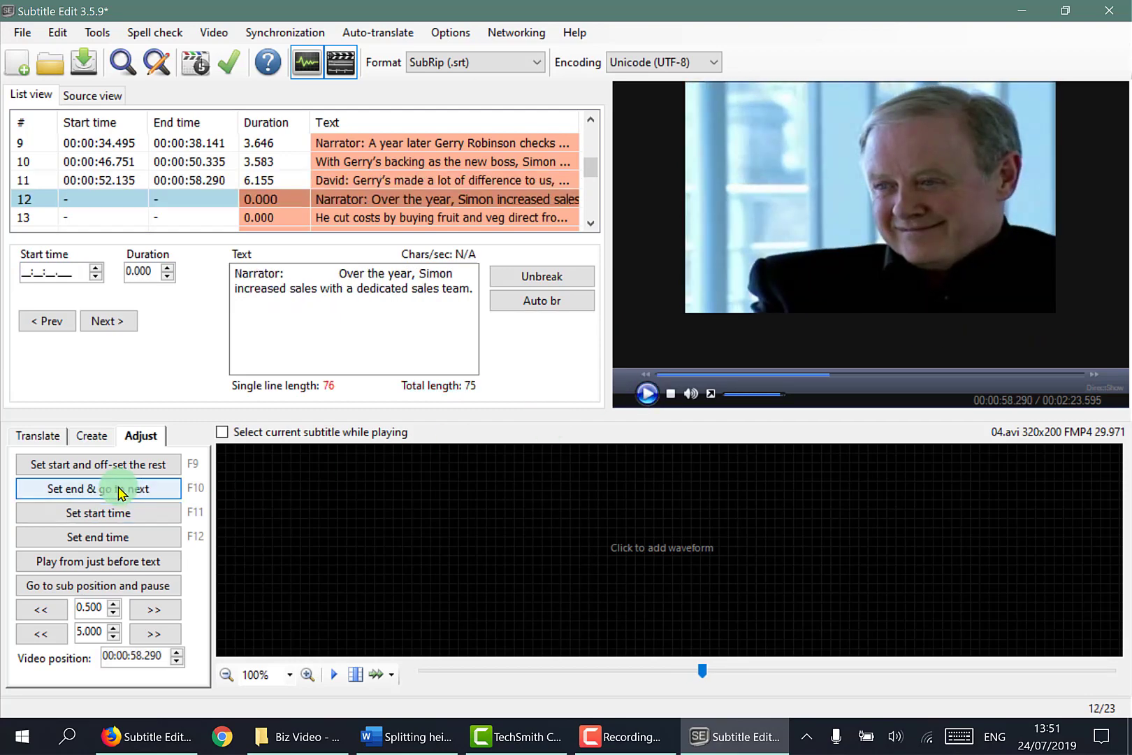
# Step: Play the video to "Over the year", start the twelfth subtitle at 00:01:01.316, and end it at 00:01:06.000 after "sales team"
pyautogui.click(643, 395)
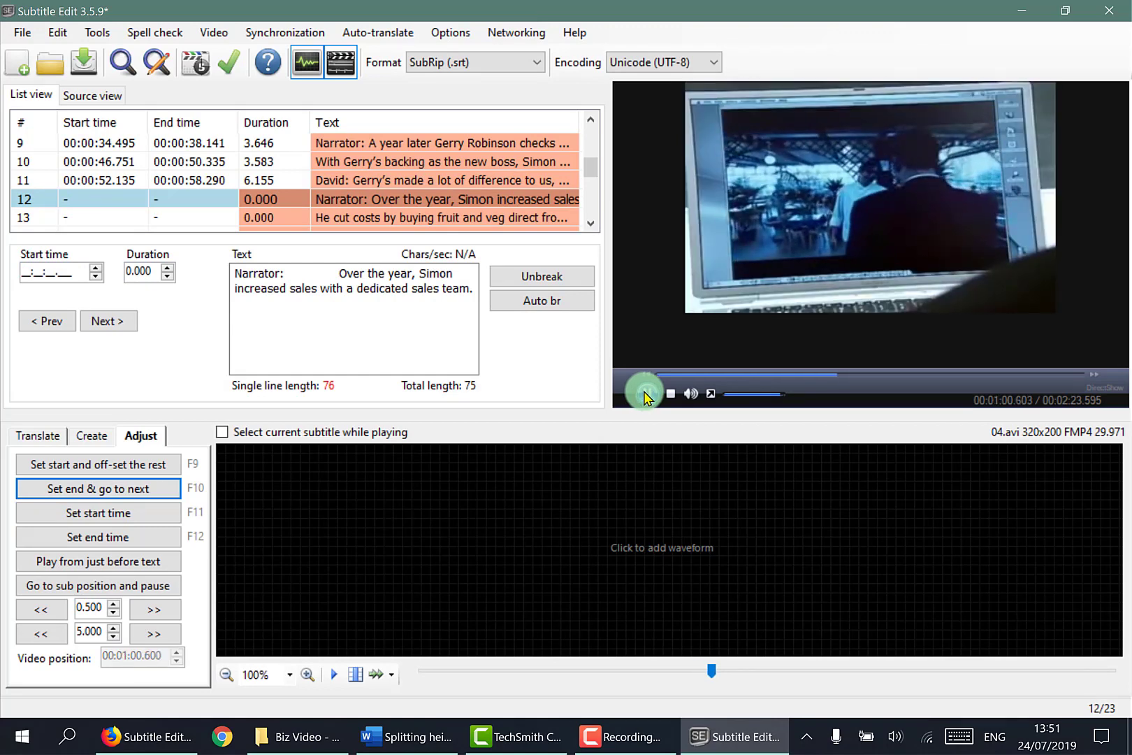
pyautogui.click(645, 395)
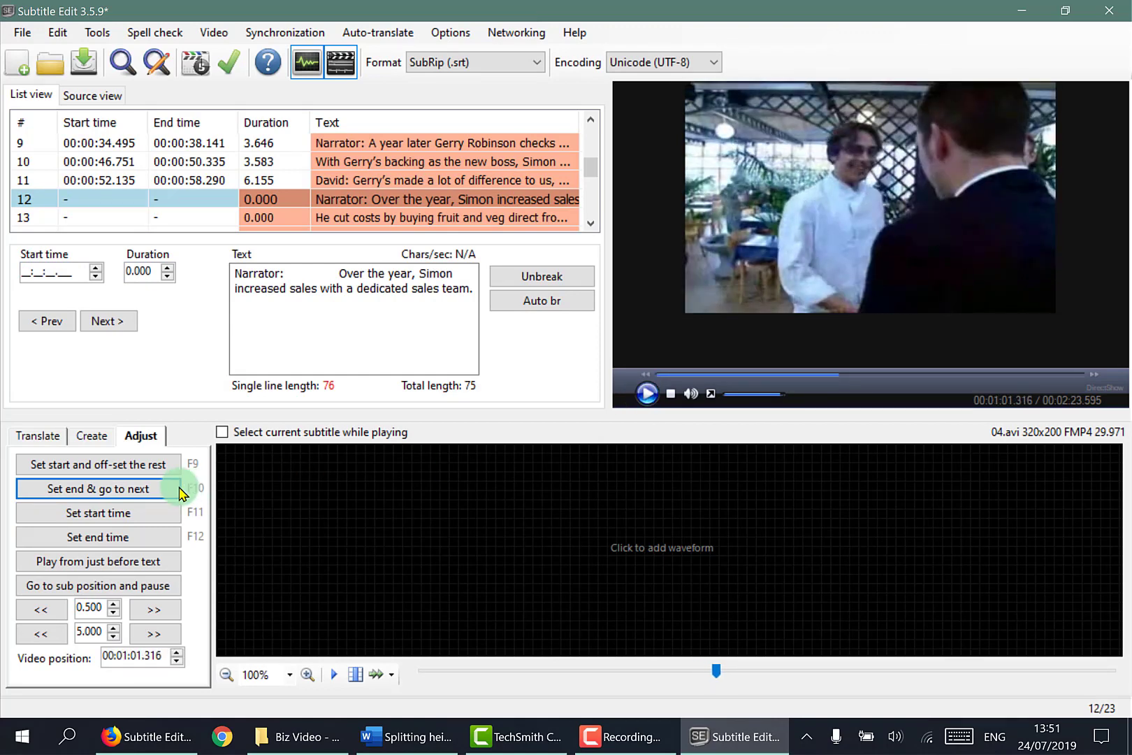
pyautogui.click(114, 518)
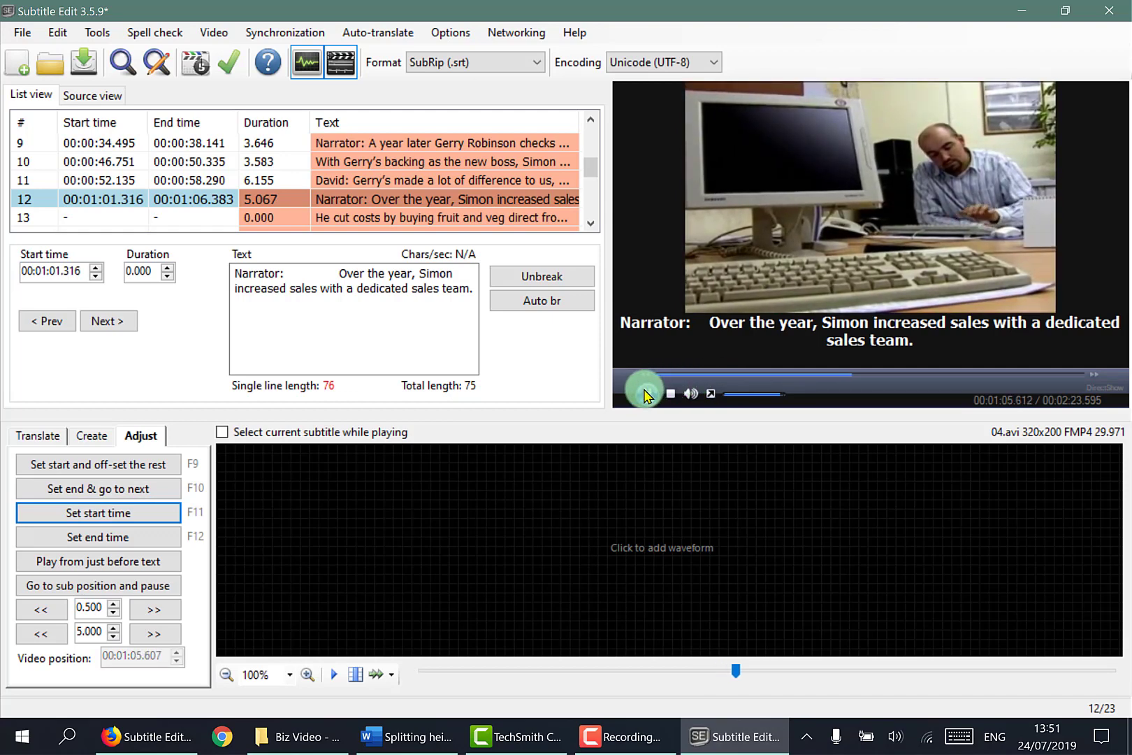
pyautogui.click(70, 489)
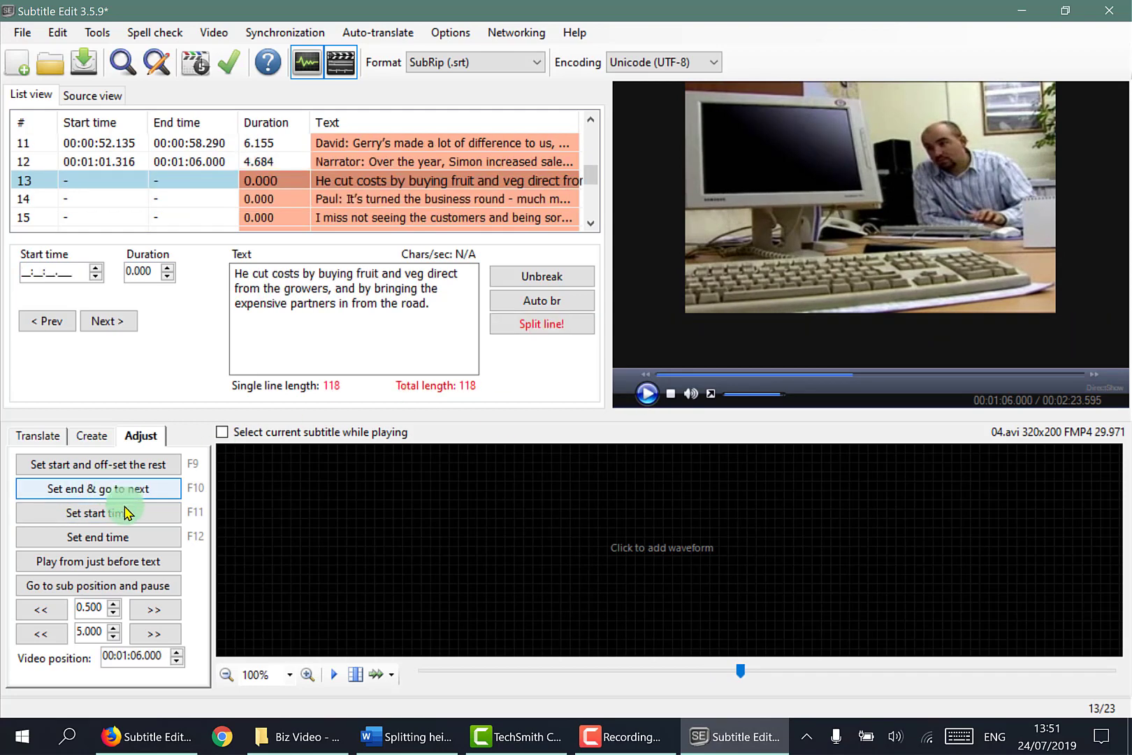
# Step: Start the thirteenth subtitle at 00:01:06.000, play its line through, and set its end to 00:01:14.315
pyautogui.click(642, 396)
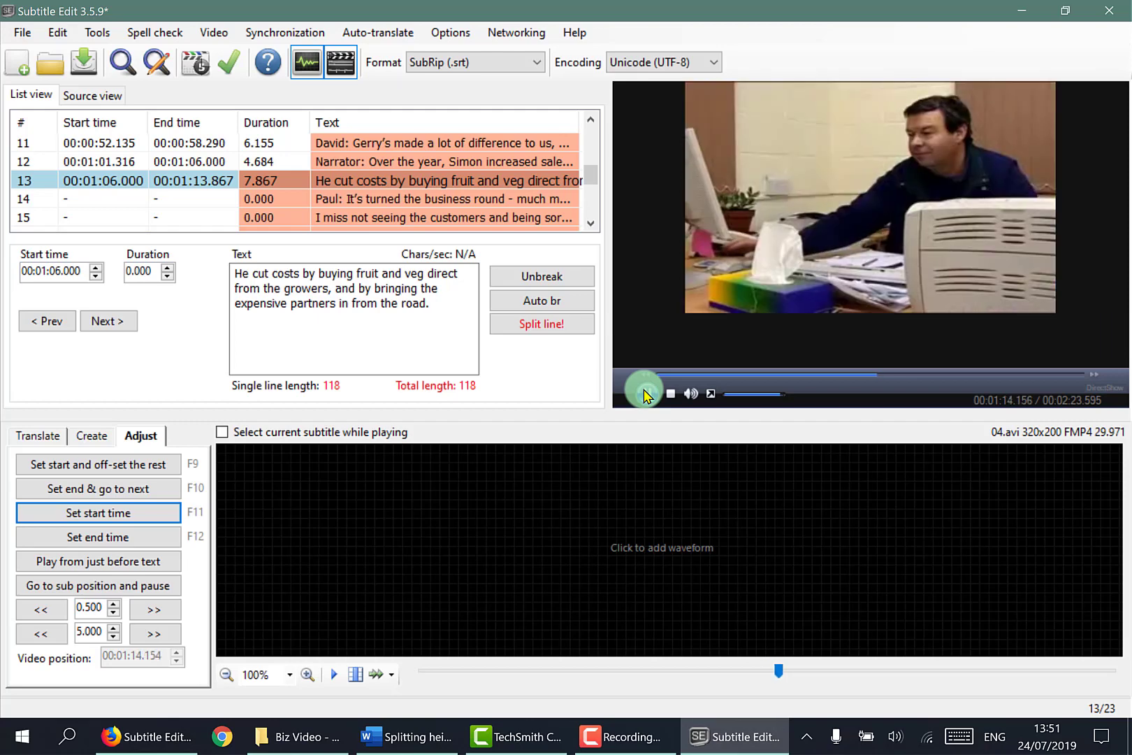
pyautogui.click(644, 396)
pyautogui.click(119, 490)
# Step: Time the fourteenth subtitle from 00:01:14.315 to 00:01:20.391 and the fifteenth from 00:01:20.391 to 00:01:28.473 while playing the video
pyautogui.click(130, 511)
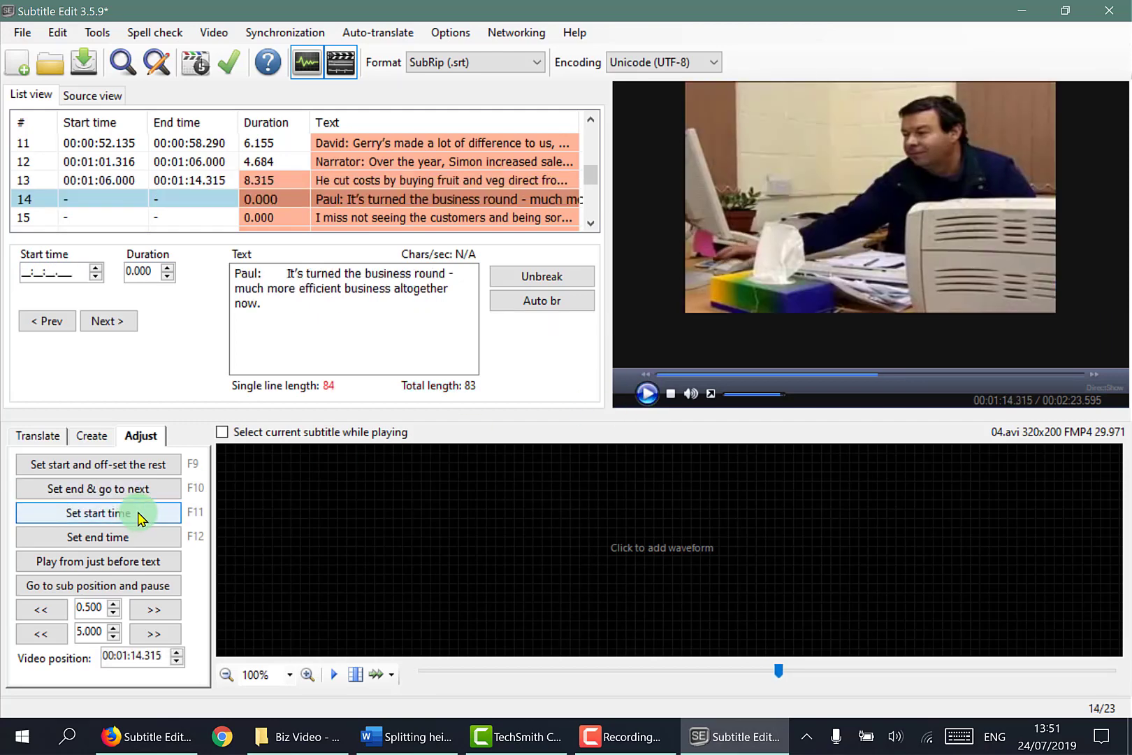
pyautogui.click(648, 396)
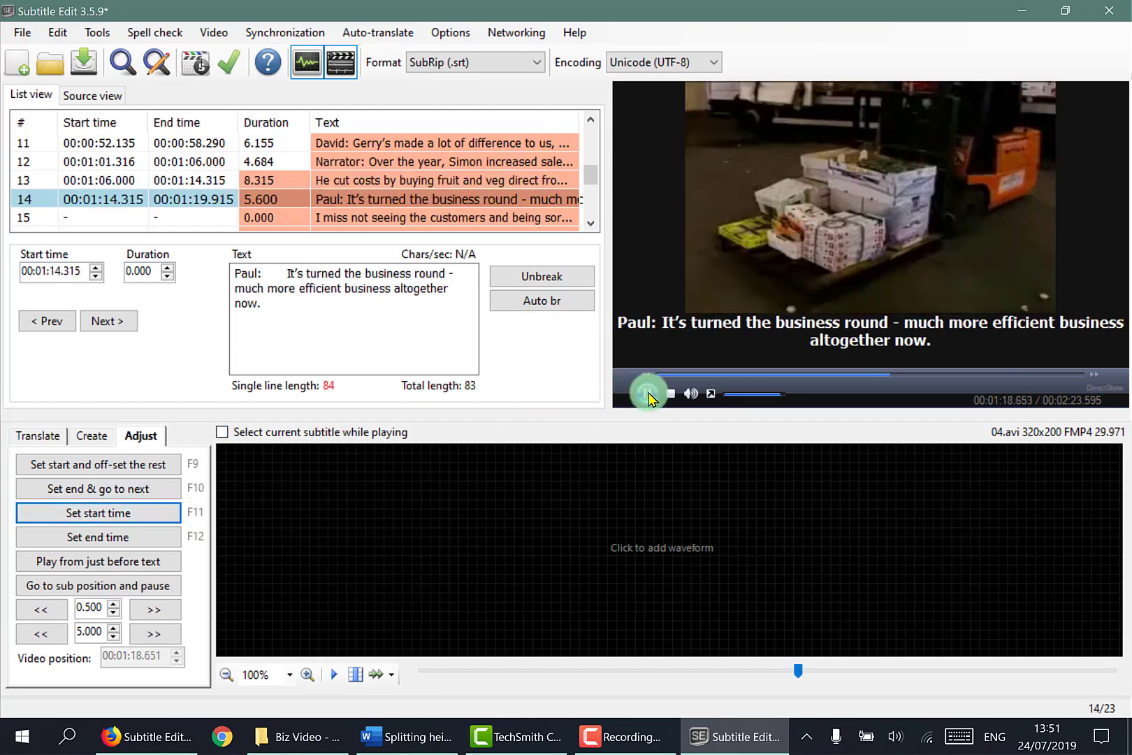
pyautogui.click(98, 488)
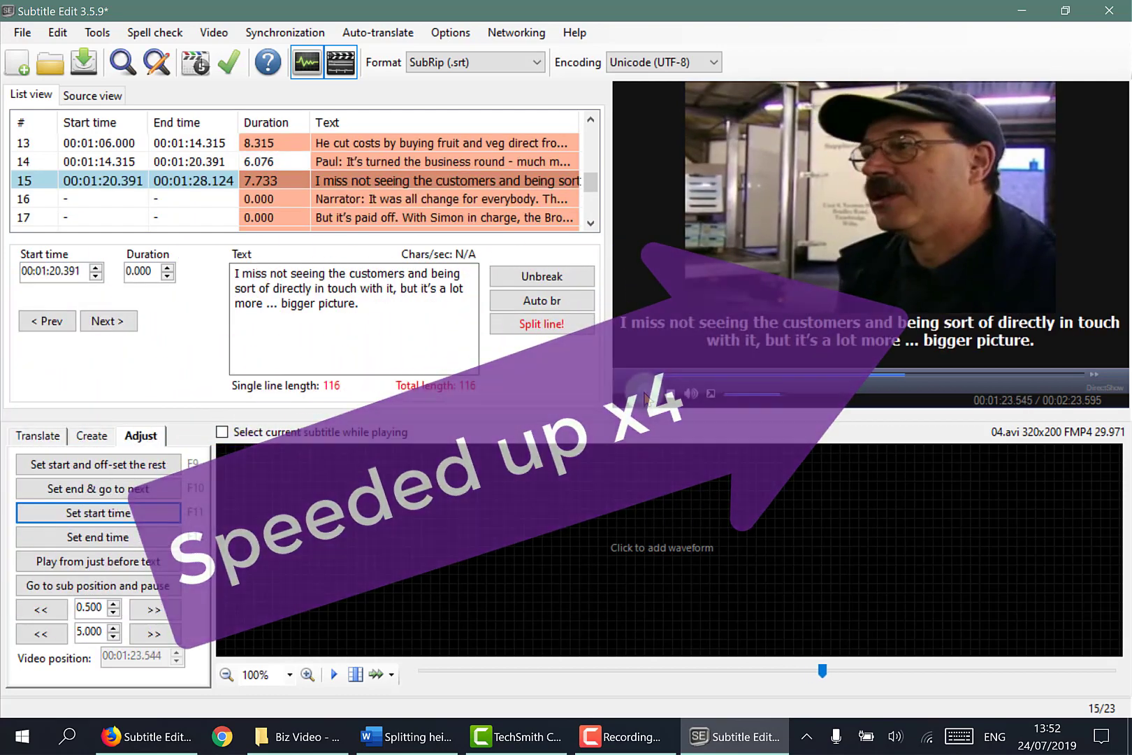
pyautogui.click(647, 396)
pyautogui.click(119, 490)
# Step: Start the sixteenth subtitle at 00:01:28.473, play its line through, and set its end to 00:01:36.070
pyautogui.click(121, 513)
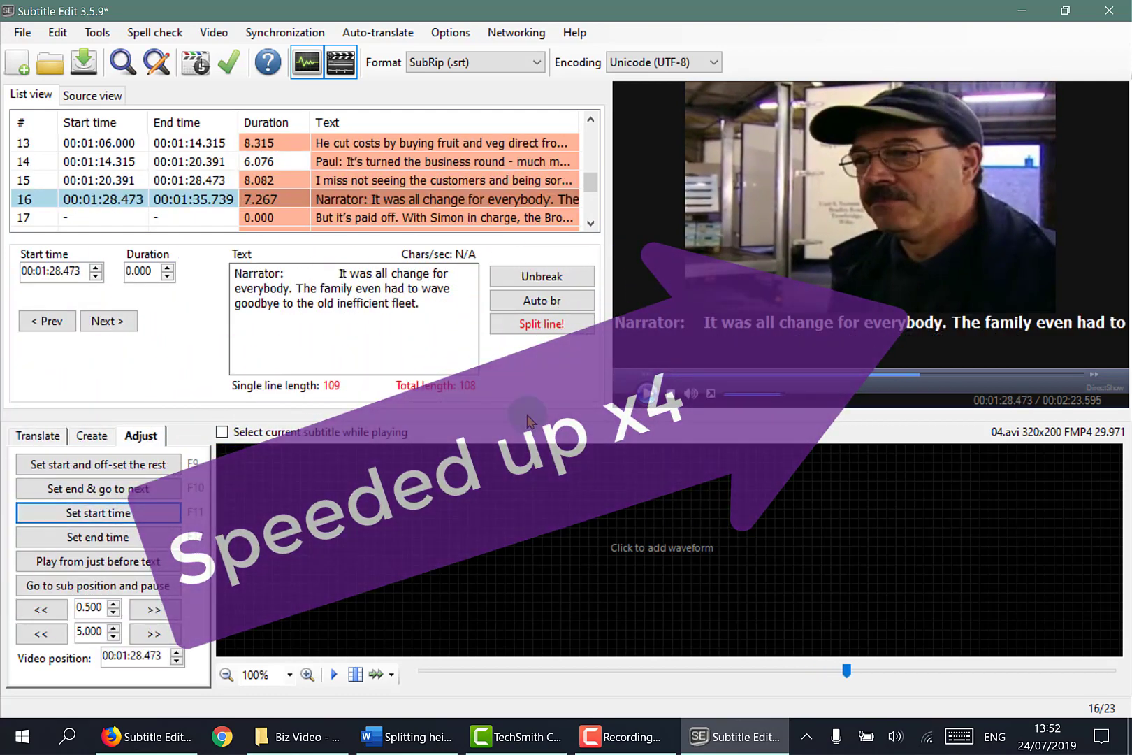
pyautogui.click(647, 395)
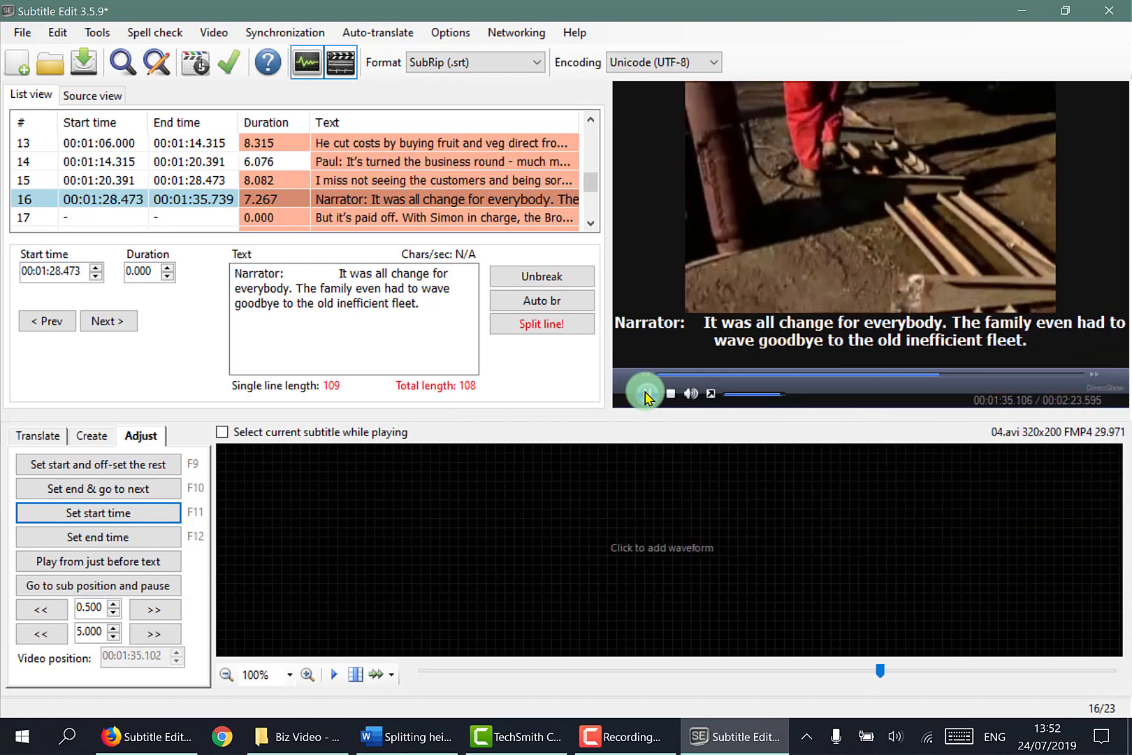
pyautogui.click(646, 397)
pyautogui.click(150, 491)
# Step: Start the seventeenth subtitle at 00:01:36.070, play to "in profit", and set its end to 00:01:42.347
pyautogui.click(152, 514)
pyautogui.click(648, 398)
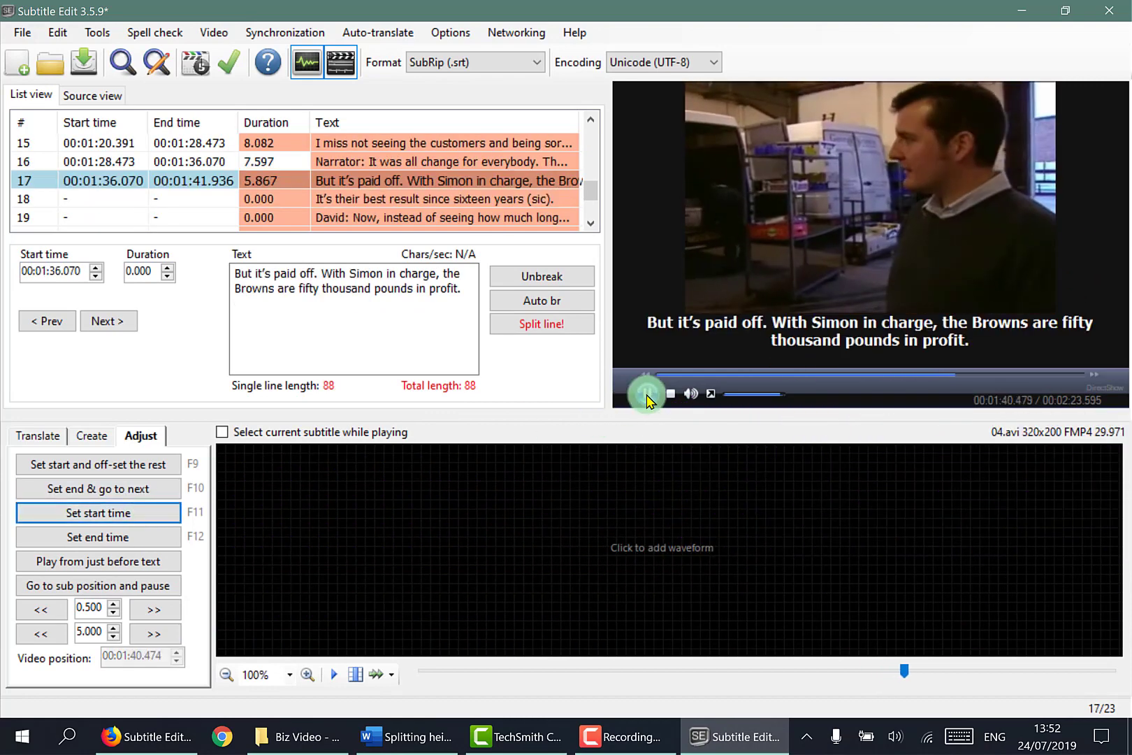
pyautogui.click(647, 397)
pyautogui.click(98, 488)
# Step: Start the eighteenth subtitle at 00:01:42.347, play its short line through, and set its end to 00:01:46.058
pyautogui.click(98, 512)
pyautogui.click(647, 396)
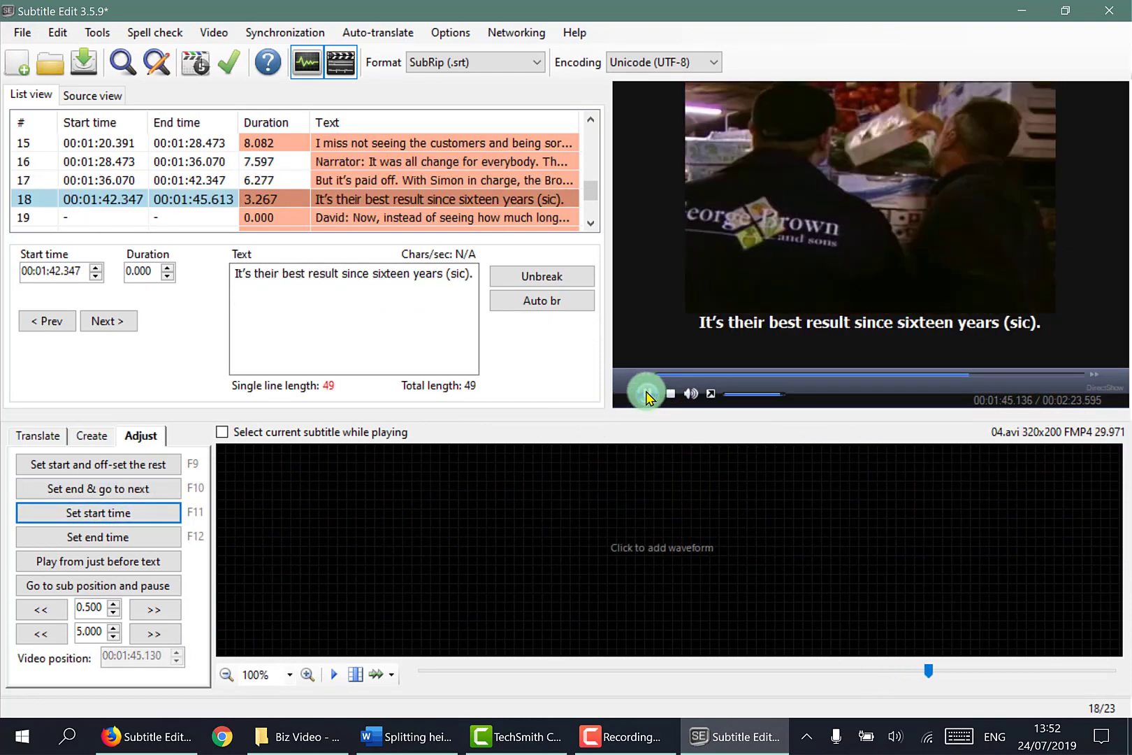
pyautogui.click(647, 396)
pyautogui.click(133, 489)
# Step: Start the nineteenth subtitle at 00:01:46.058, play to "a new start really", and set its end to 00:01:56.448
pyautogui.click(133, 513)
pyautogui.click(644, 396)
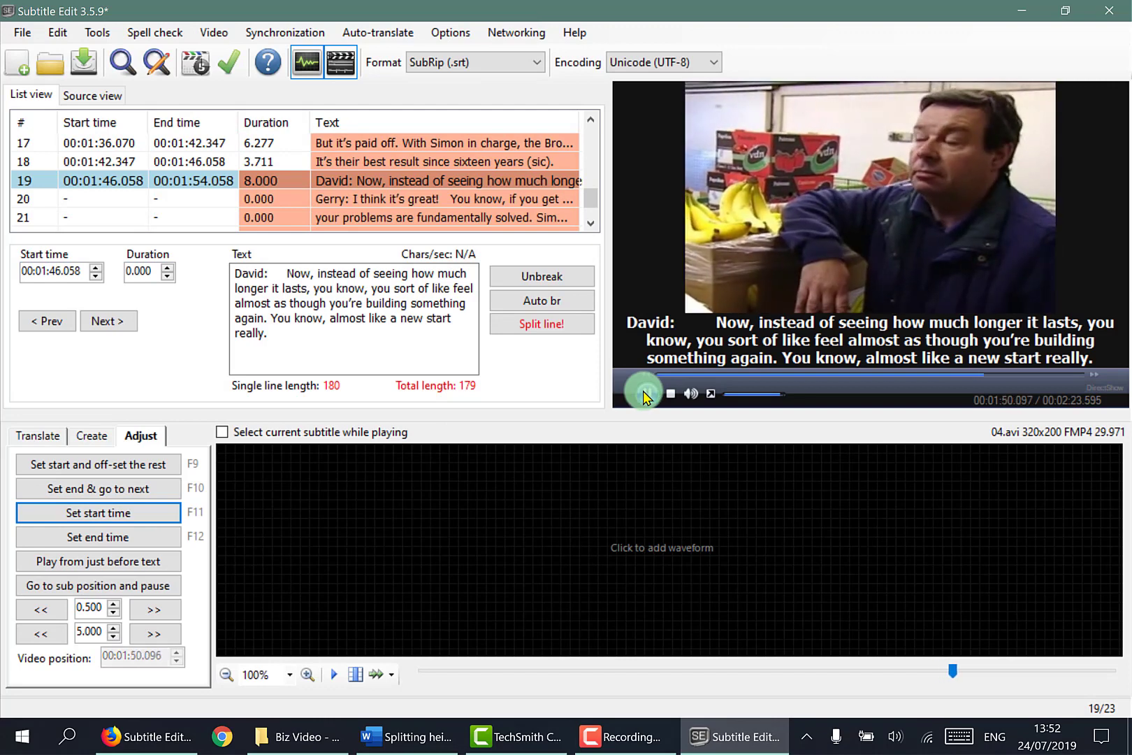
pyautogui.click(647, 396)
pyautogui.click(133, 489)
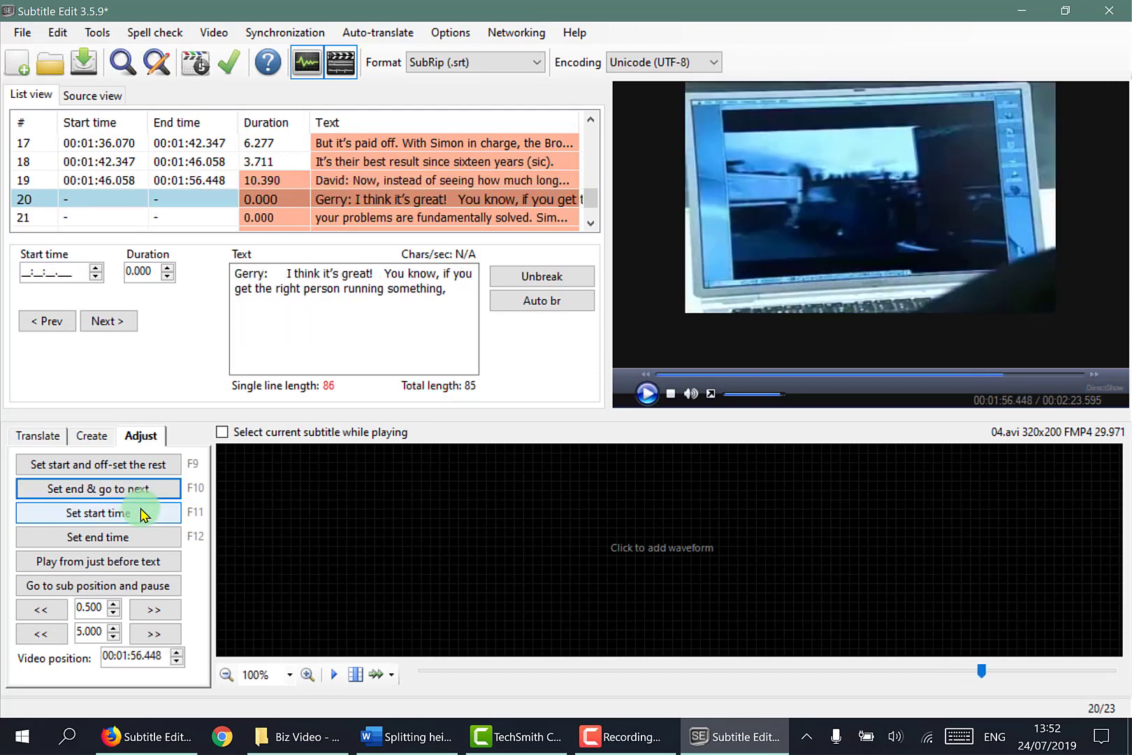
# Step: Start the twentieth subtitle at 00:01:56.448, play on, correct the start to 00:01:59.294, and set its end to 00:02:03.260
pyautogui.click(139, 513)
pyautogui.click(644, 396)
pyautogui.click(109, 512)
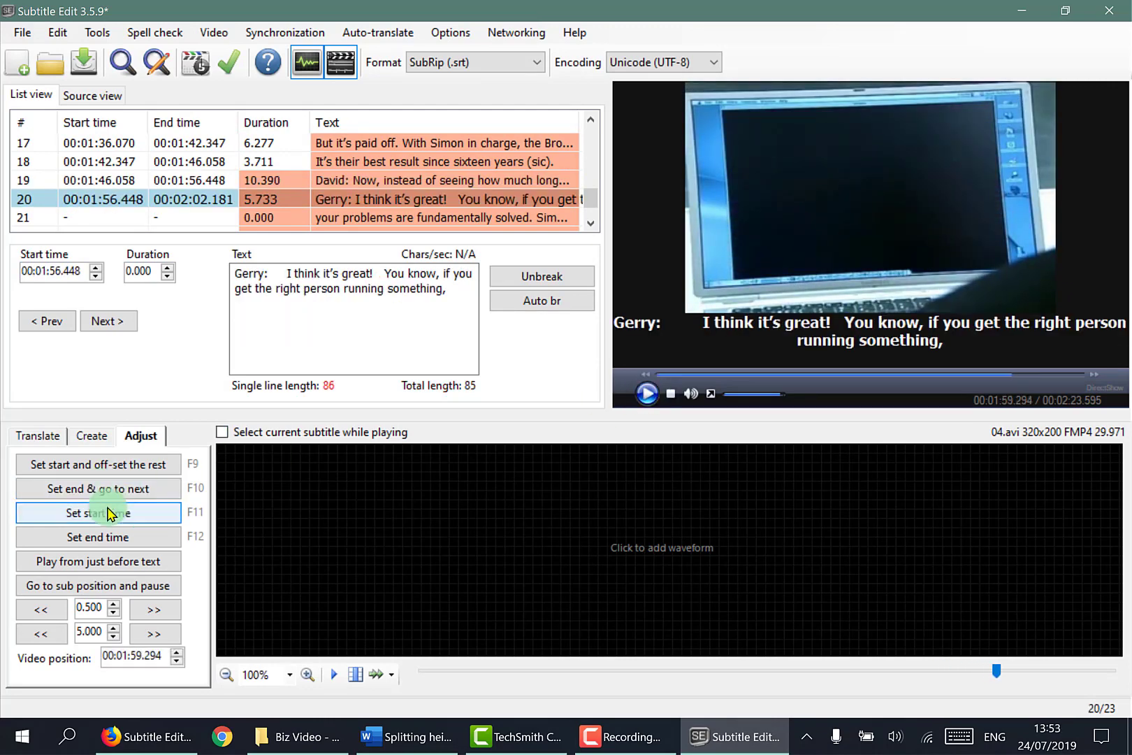
pyautogui.click(644, 395)
pyautogui.click(651, 397)
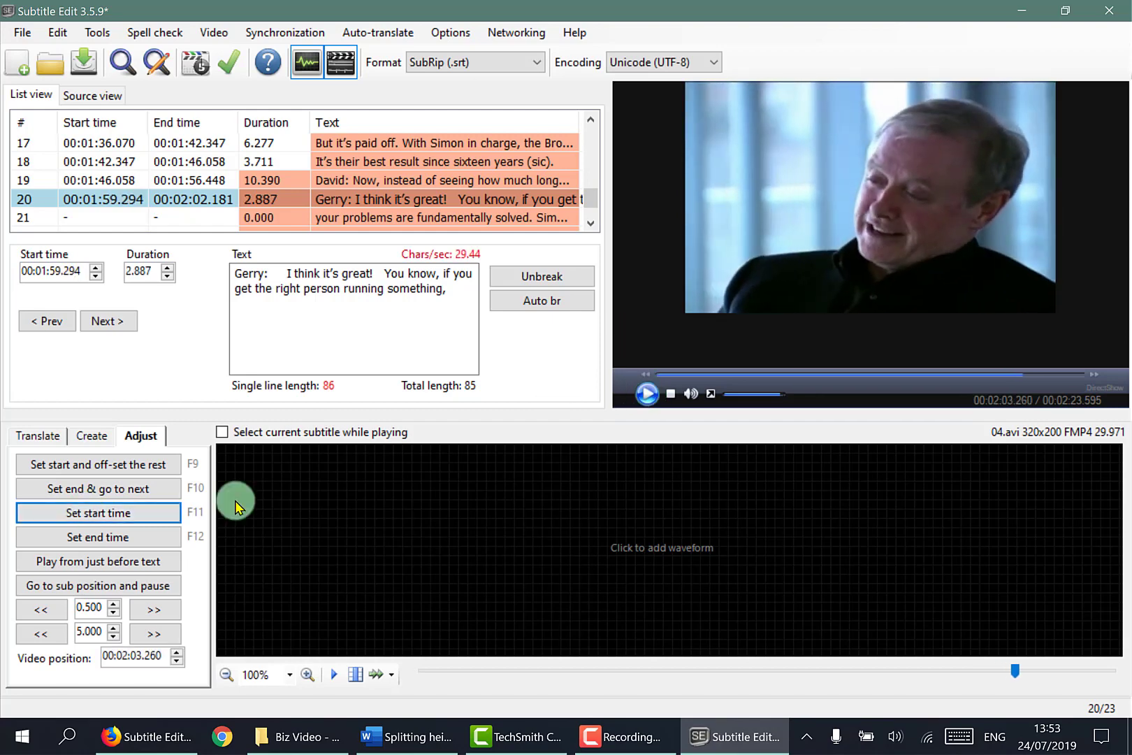
pyautogui.click(136, 489)
# Step: Time the twenty-first subtitle from 00:02:03.260 to 00:02:08.747 and the twenty-second from 00:02:08.747 to 00:02:17.295 while playing the video
pyautogui.click(140, 512)
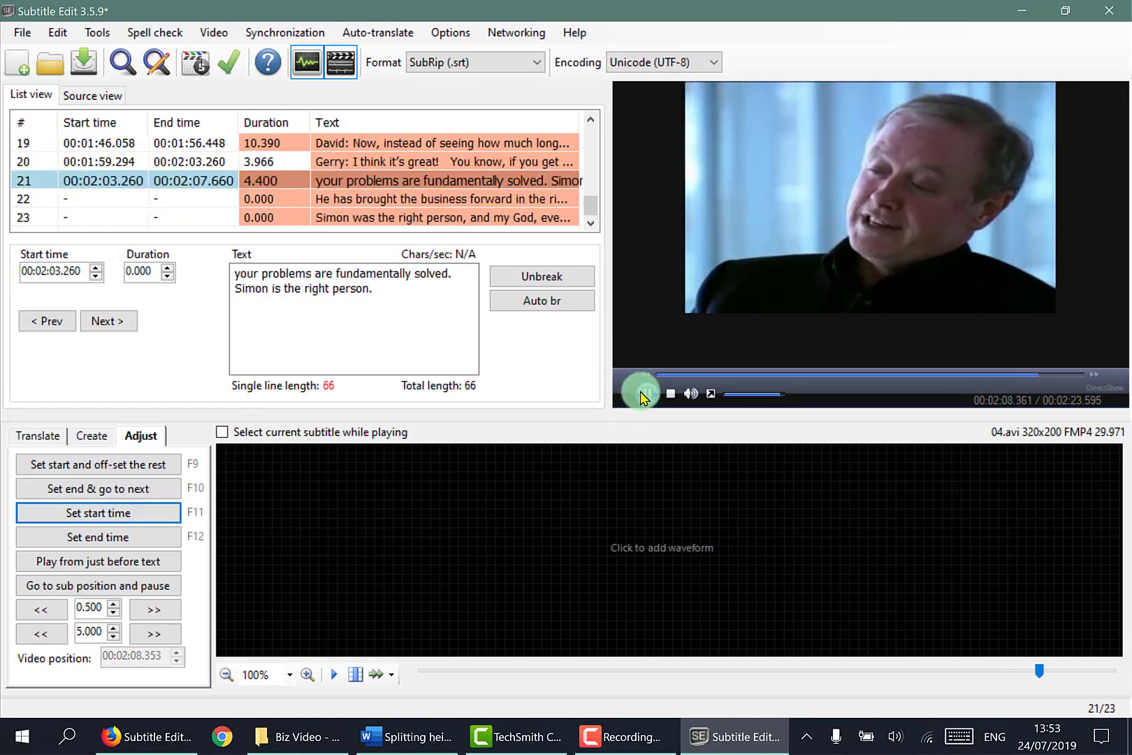
pyautogui.press('F10')
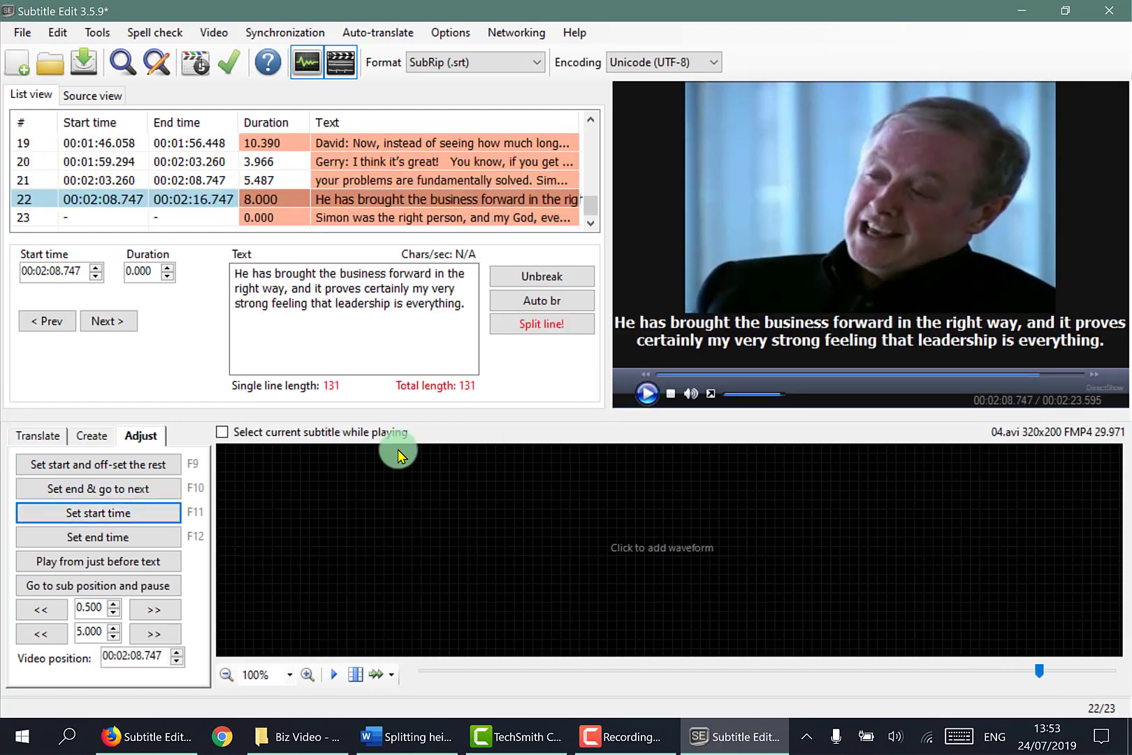
pyautogui.click(644, 395)
pyautogui.click(139, 488)
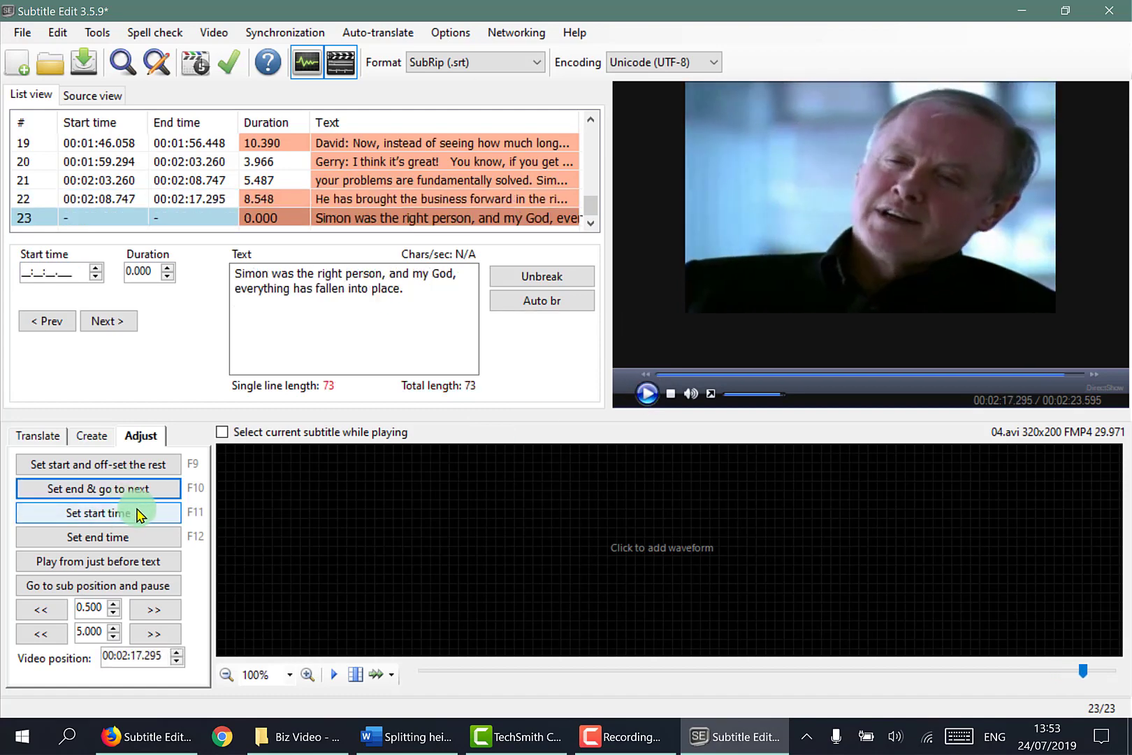
# Step: Time the twenty-third and last subtitle from 00:02:17.295 to 00:02:23.339, and play the video to its end
pyautogui.click(140, 512)
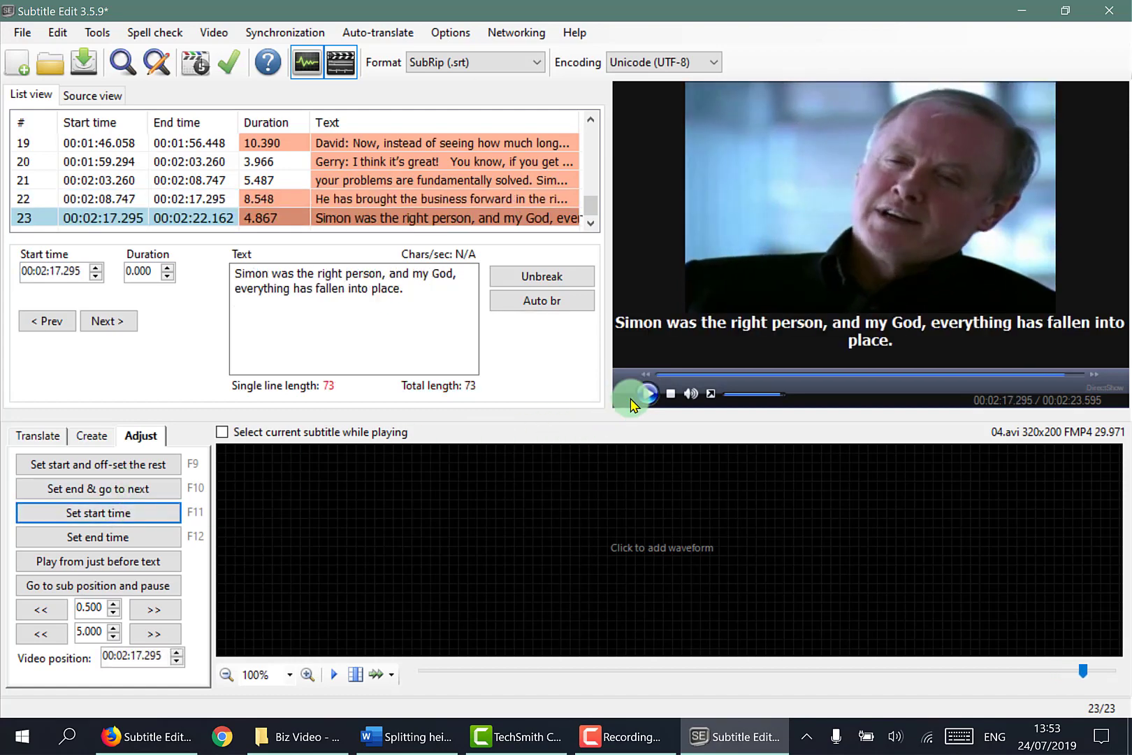
pyautogui.click(645, 396)
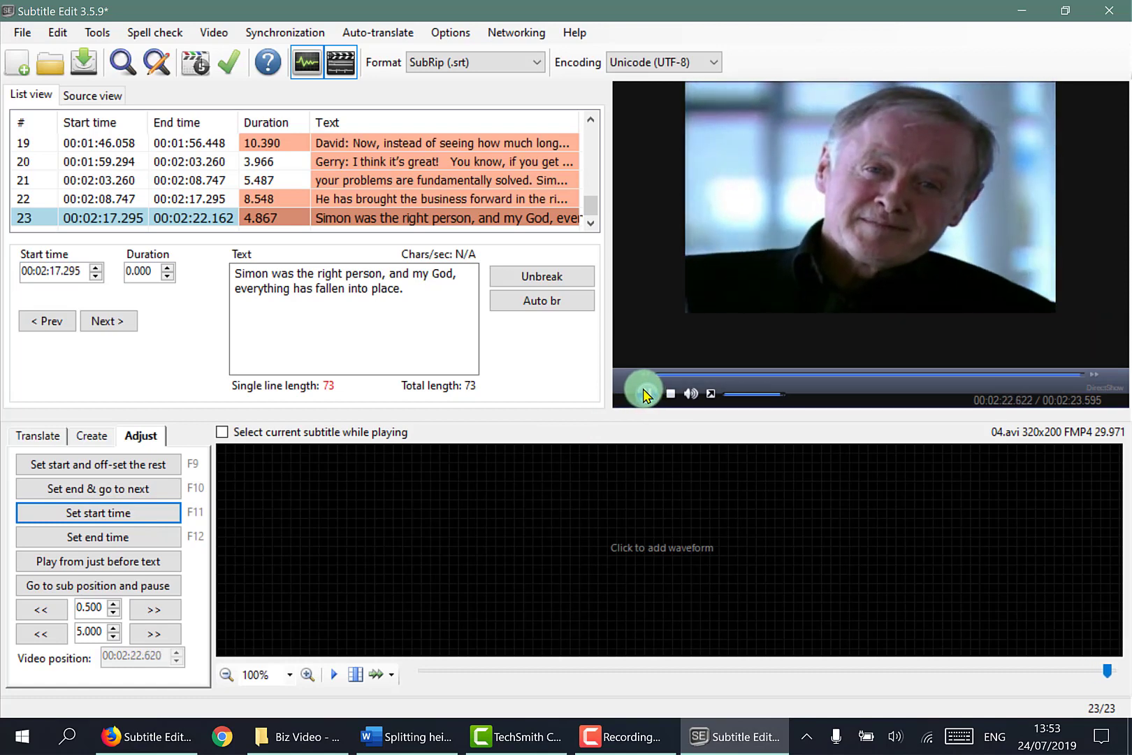
pyautogui.click(645, 396)
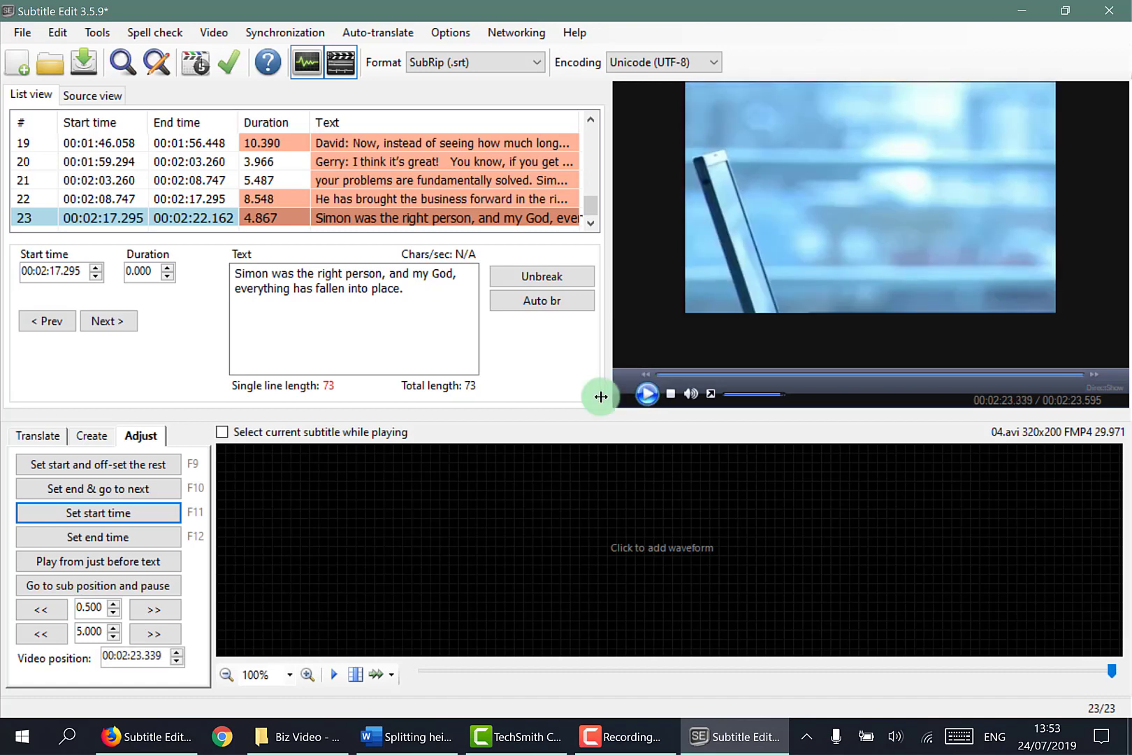
pyautogui.click(140, 491)
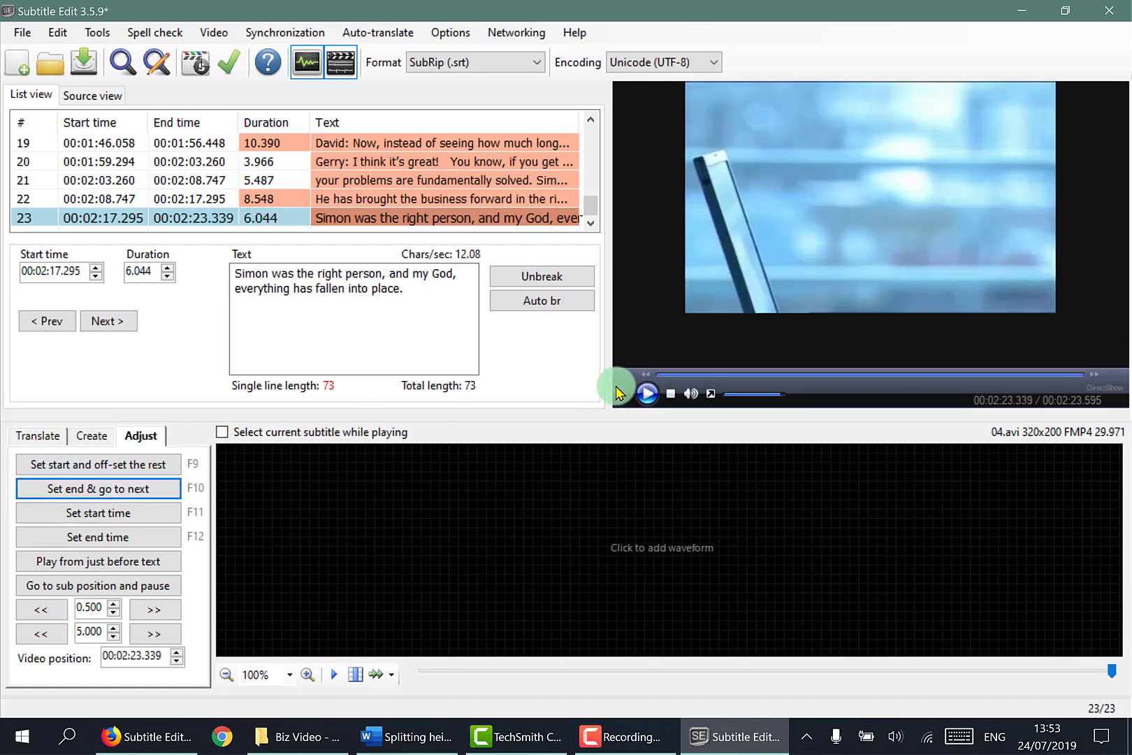
pyautogui.click(645, 395)
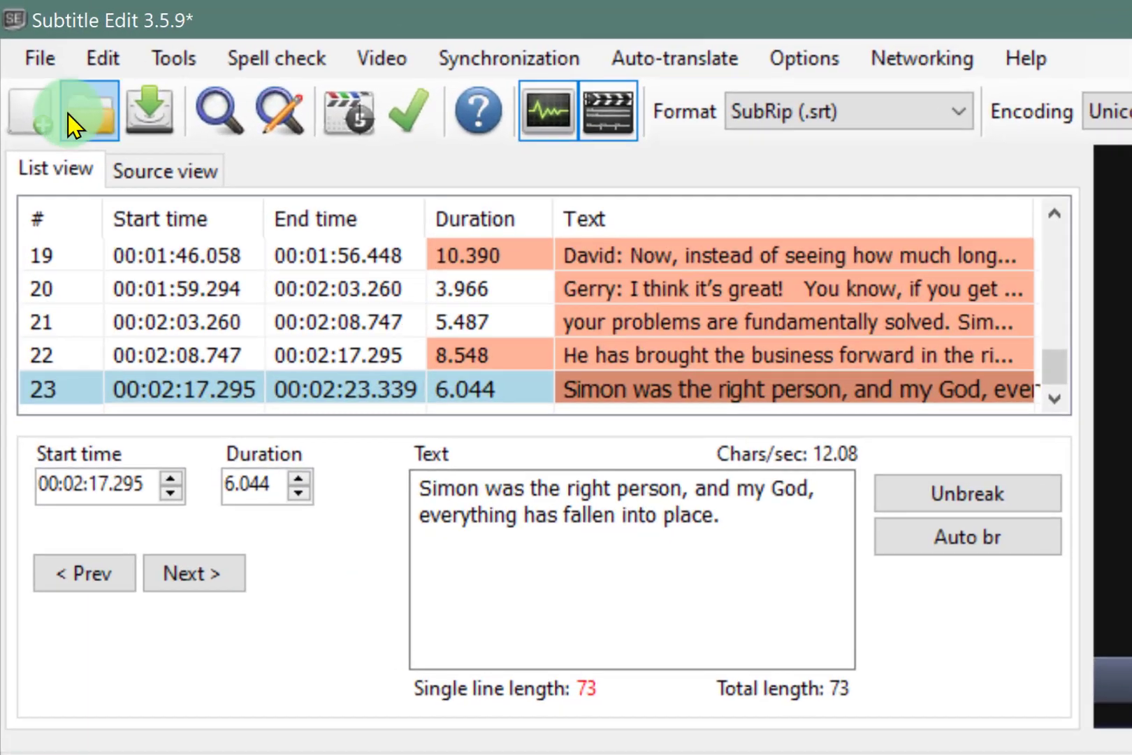
# Step: Save the finished subtitles as the SubRip file 04.srt in the Biz Video - Splitting Heirs folder
pyautogui.click(31, 60)
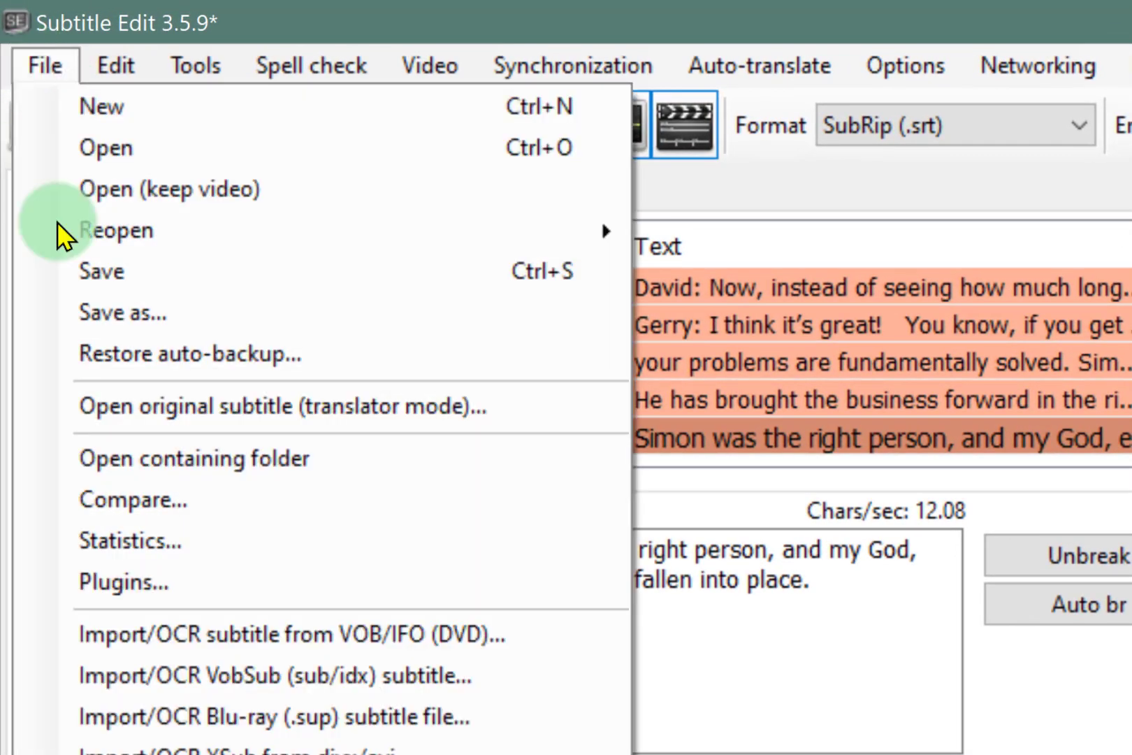
pyautogui.click(117, 309)
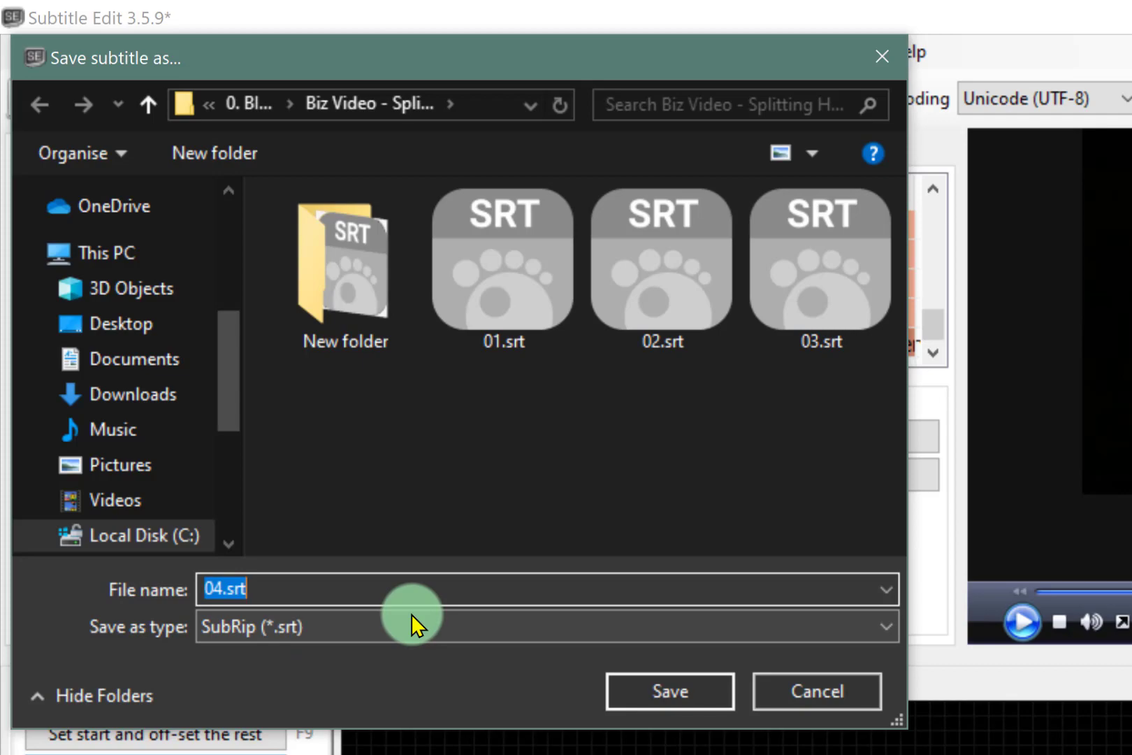
pyautogui.click(662, 685)
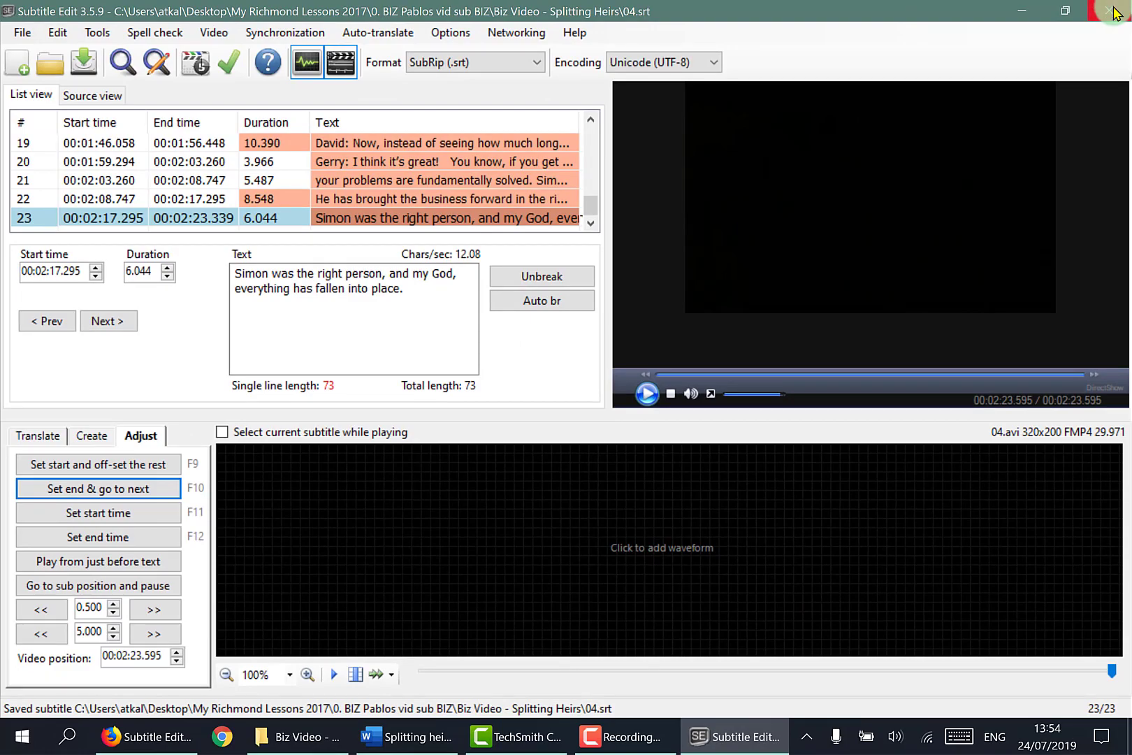
# Step: Close Subtitle Edit, open 04.avi from the folder in VLC media player to check its subtitles, and pause playback
pyautogui.click(1113, 13)
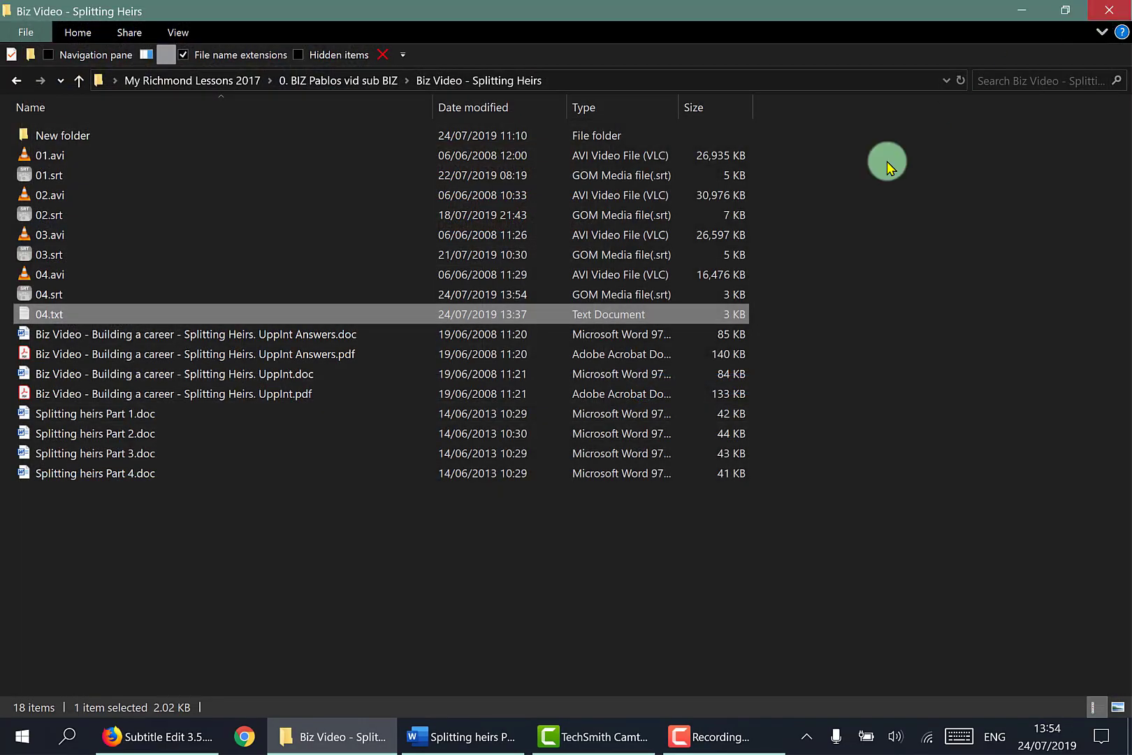
pyautogui.click(43, 277)
pyautogui.doubleClick(43, 277)
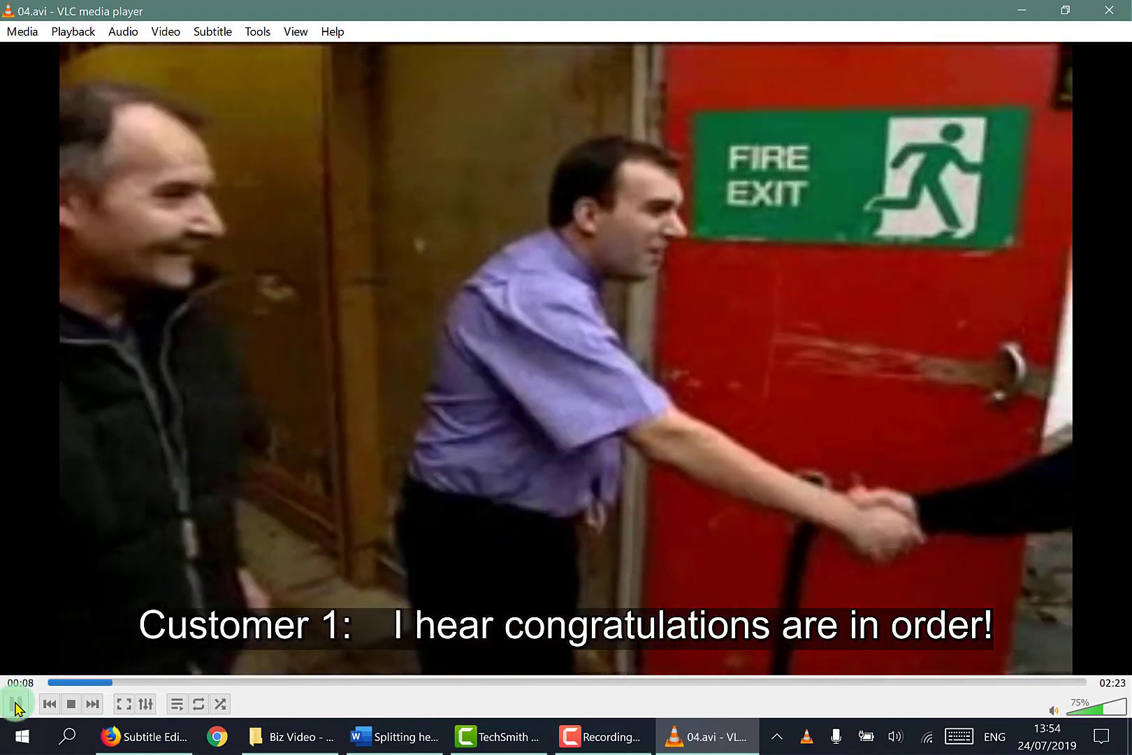
pyautogui.click(415, 230)
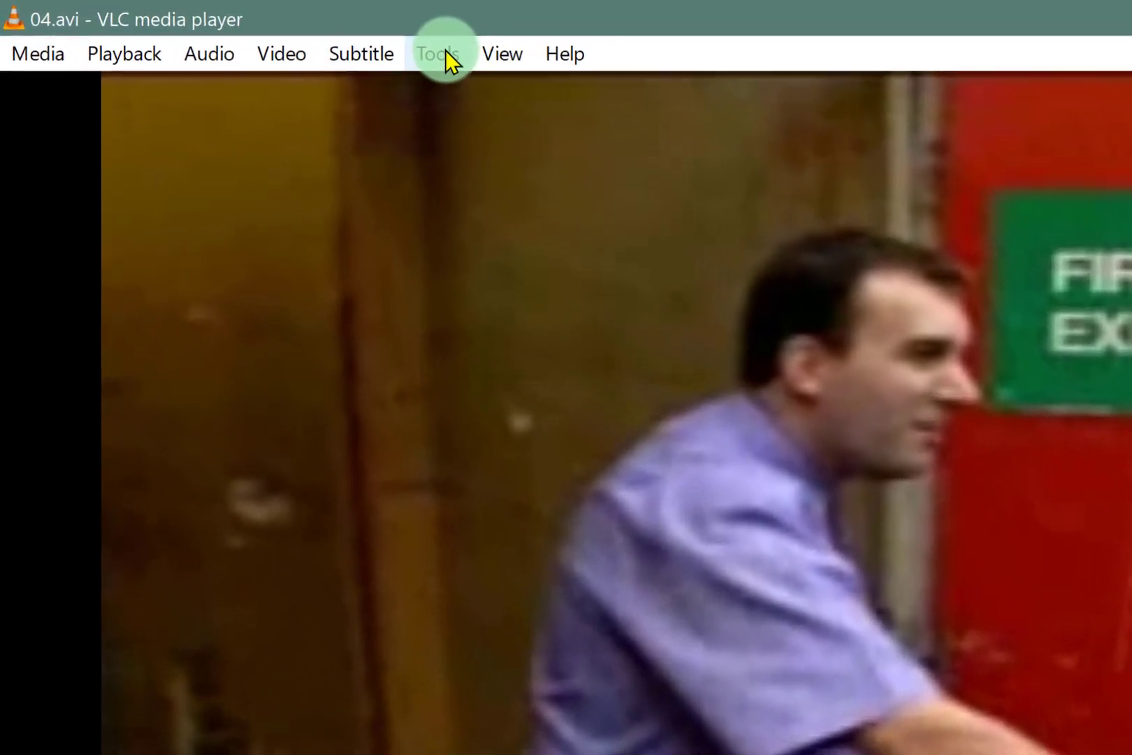
# Step: Review VLC's subtitle preferences, including the font, shadow and background options, save them as they are, and resume the video
pyautogui.click(260, 32)
pyautogui.click(407, 424)
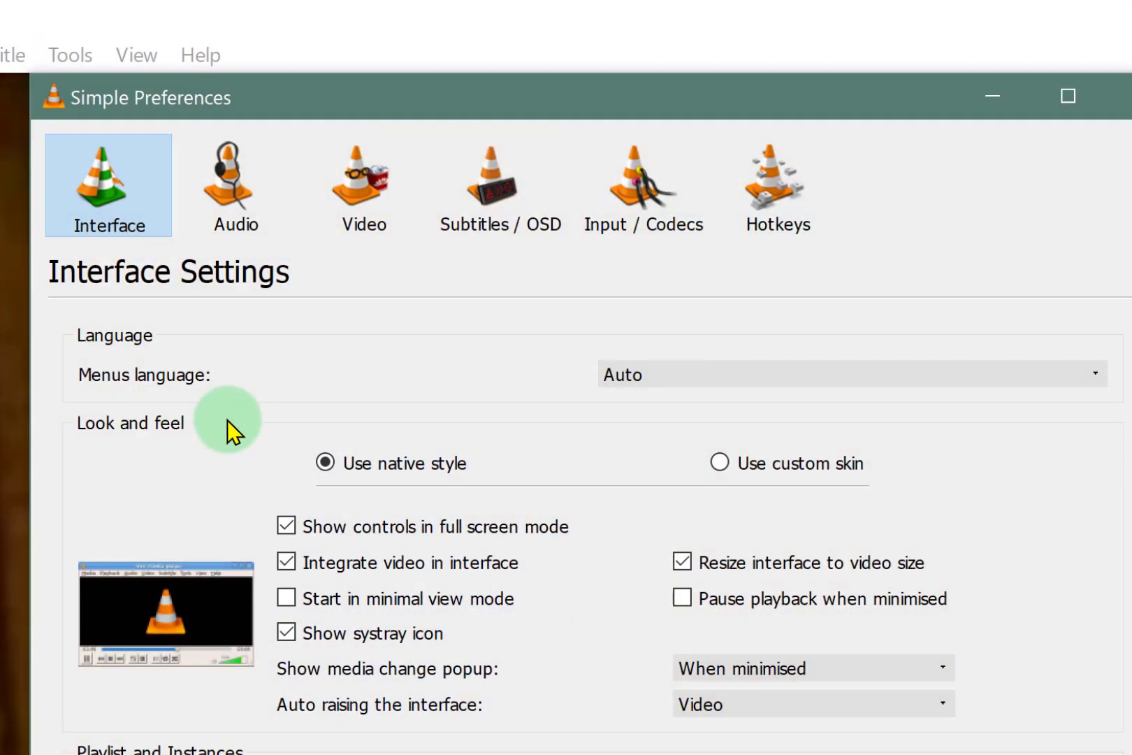
pyautogui.click(475, 172)
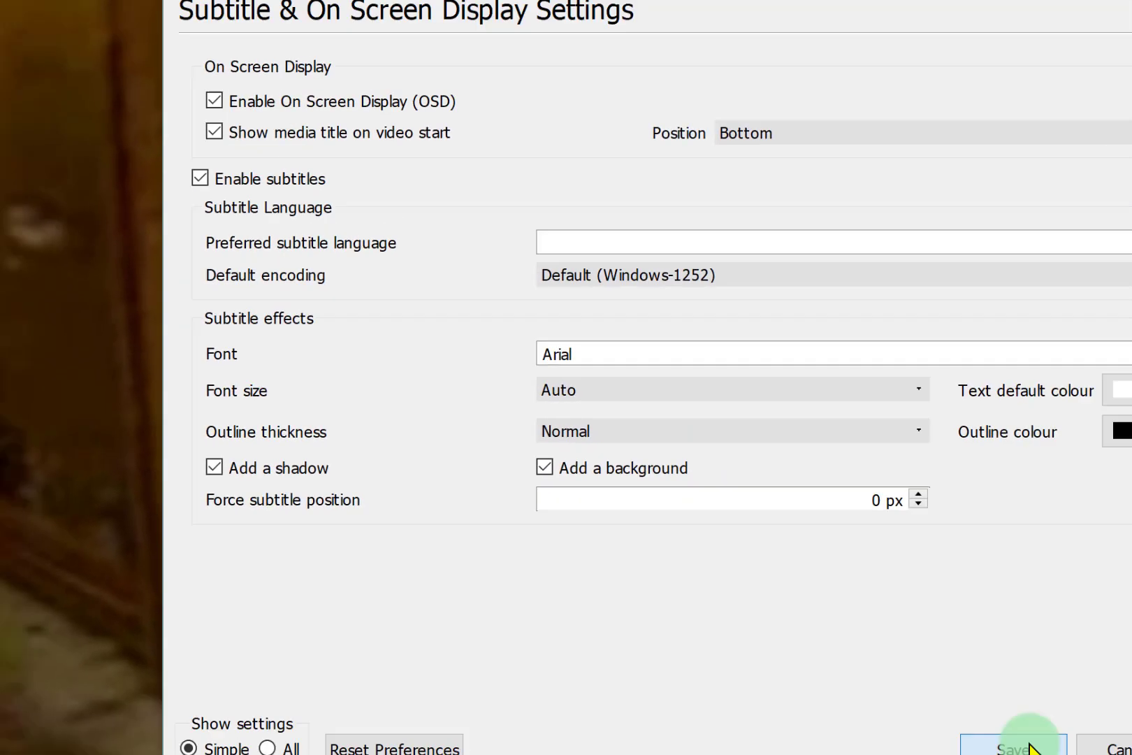
pyautogui.click(1024, 741)
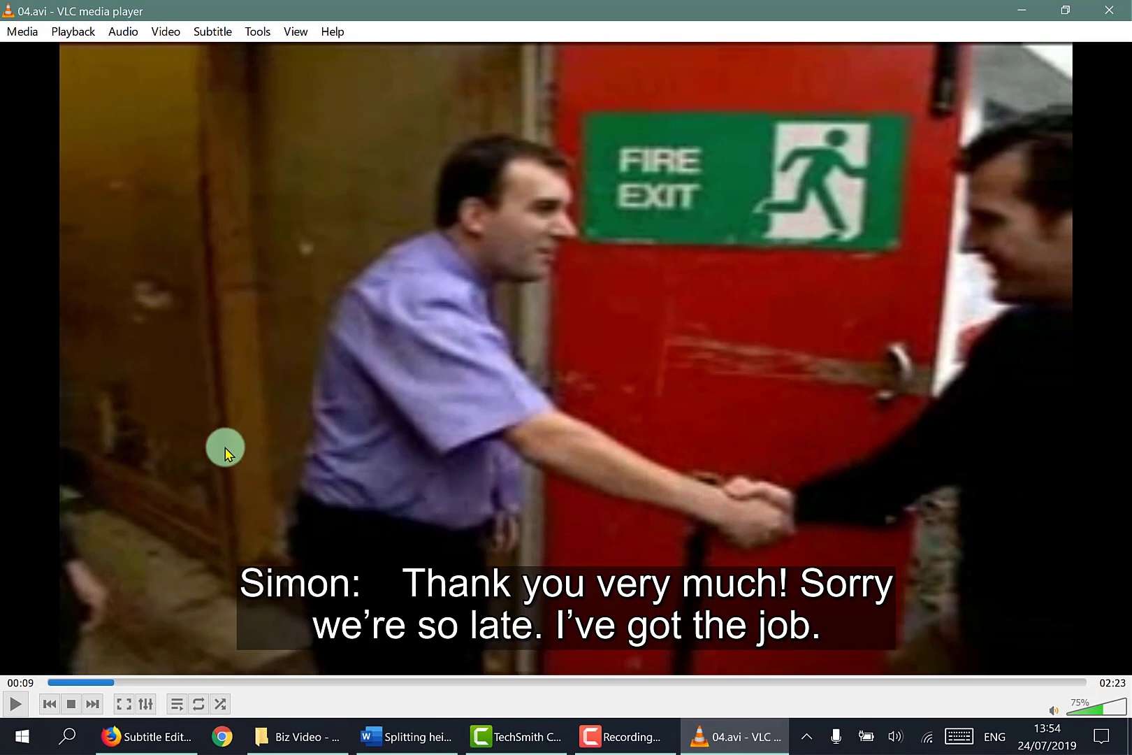
pyautogui.click(15, 704)
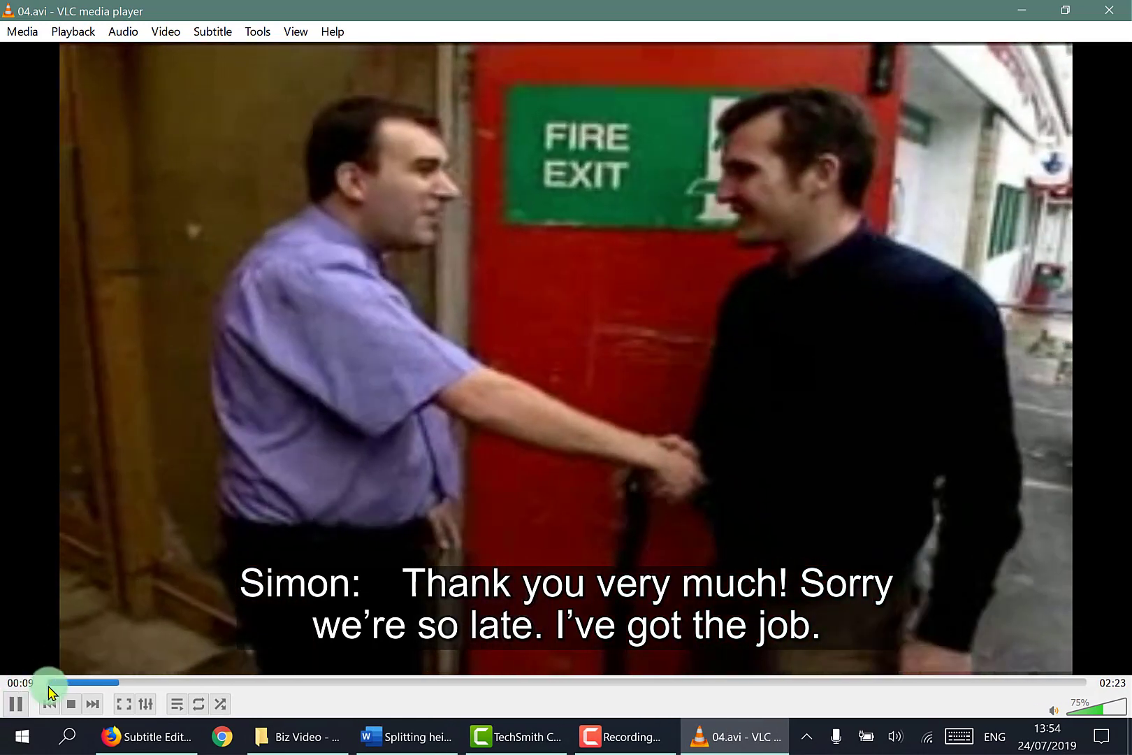